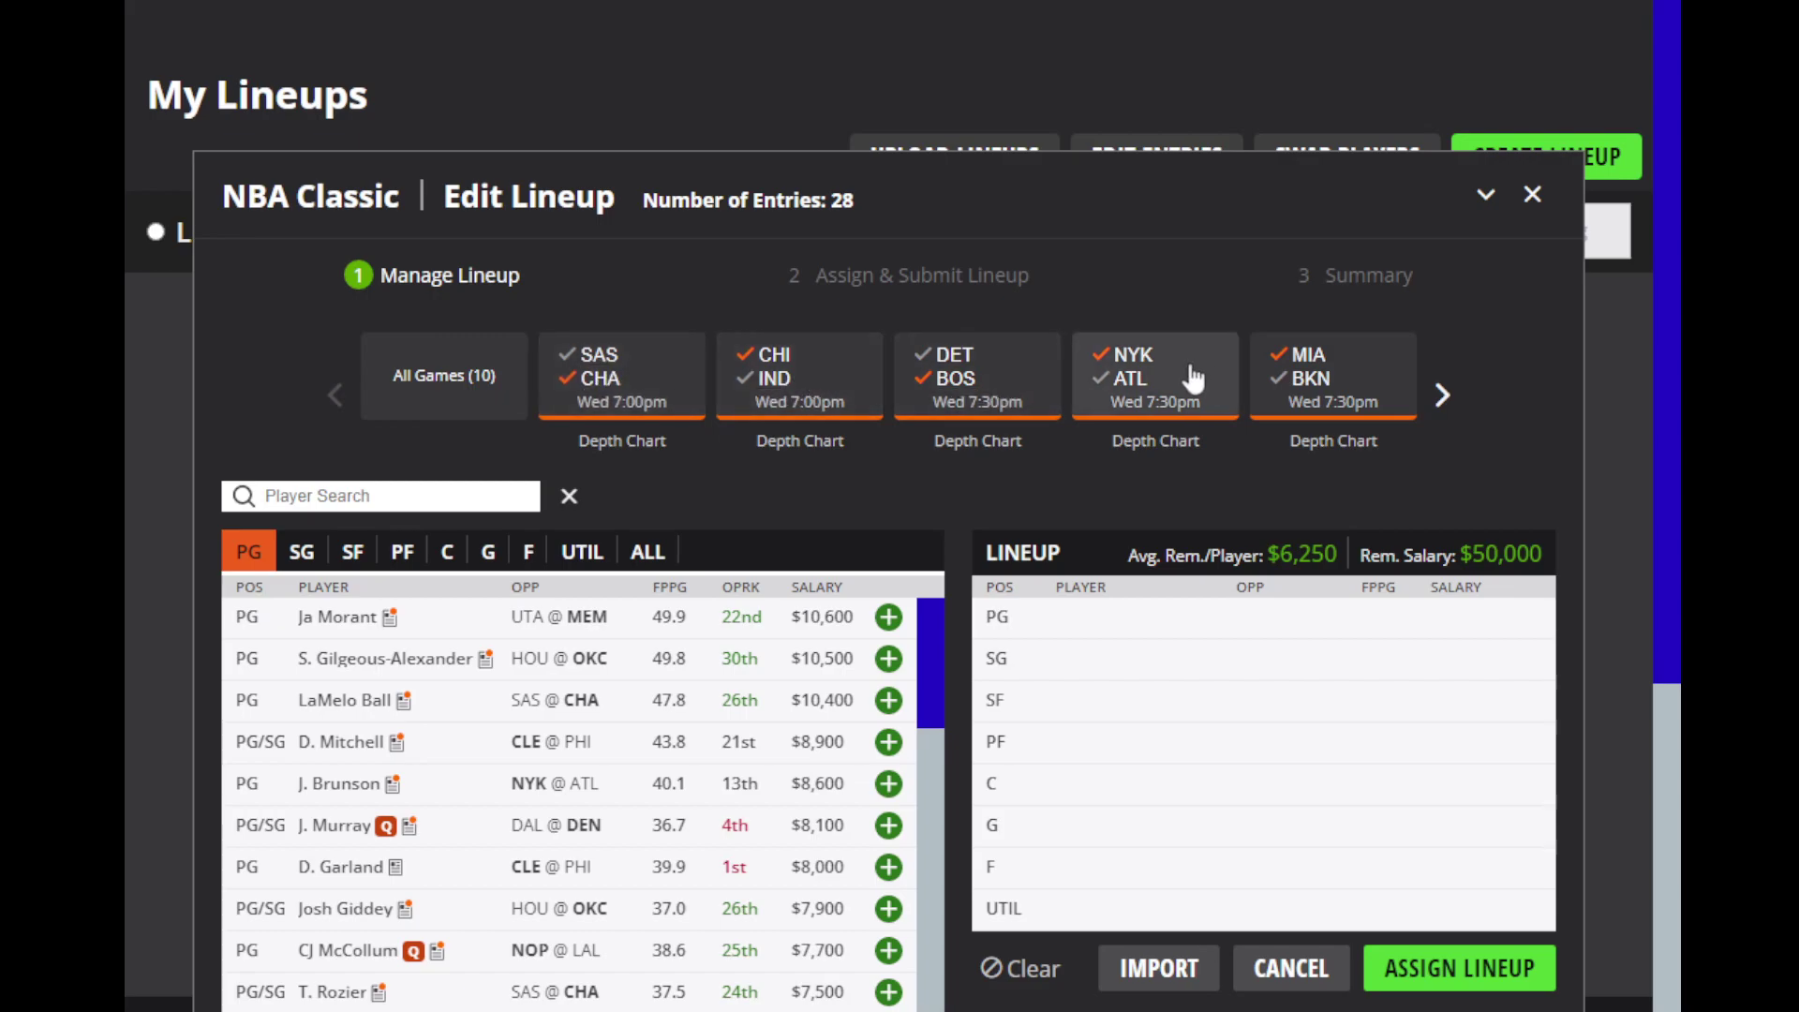
Step: Browse the slate's game tiles and select All Games (10) to list every game's players
click(1441, 397)
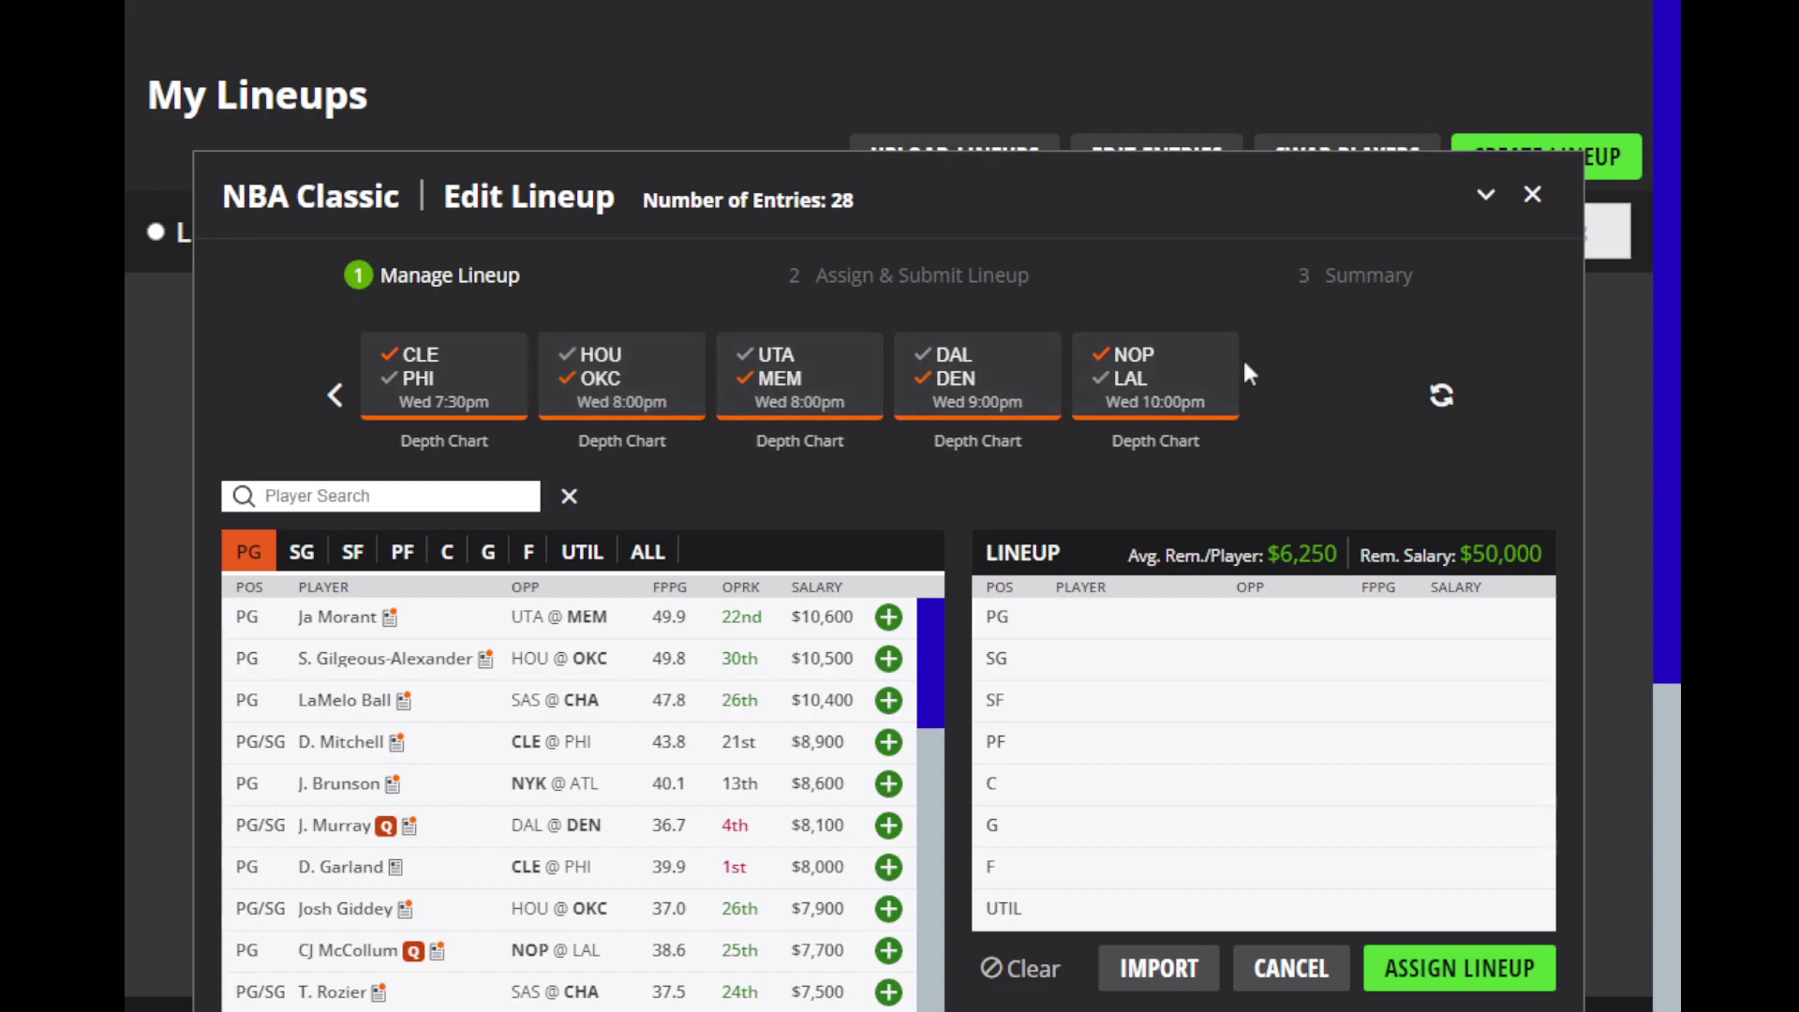
click(334, 395)
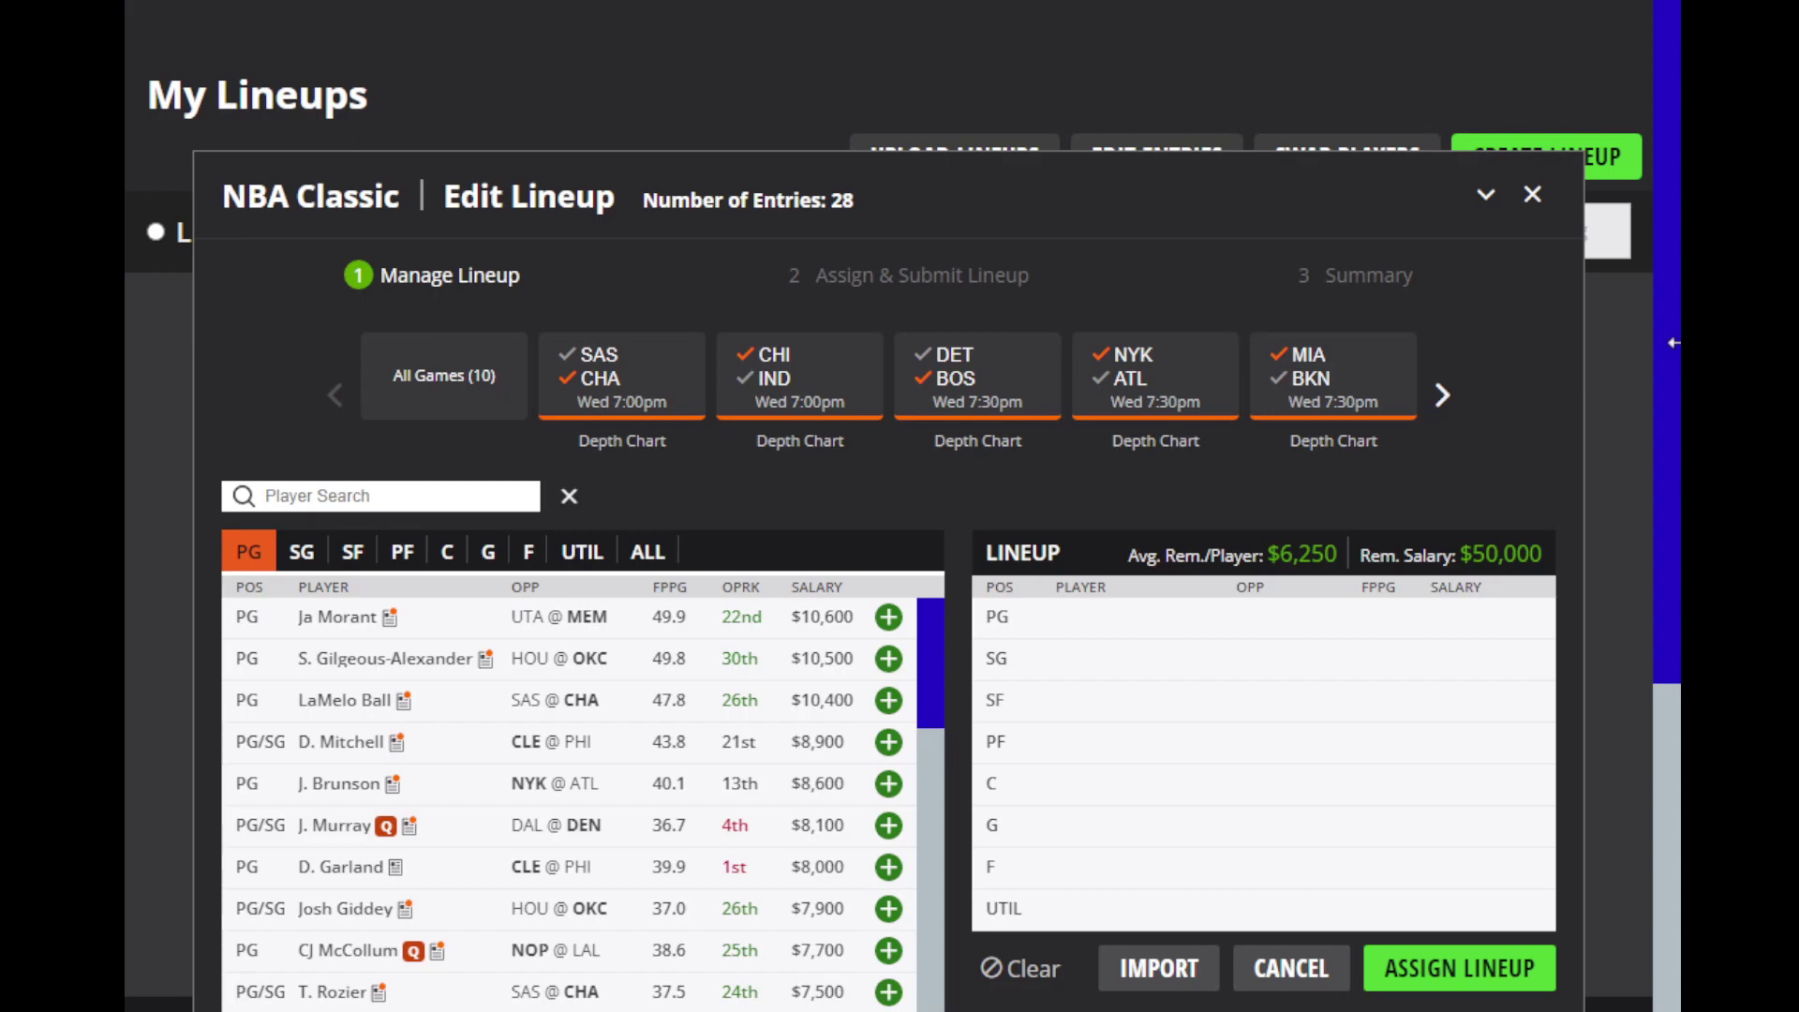
click(417, 408)
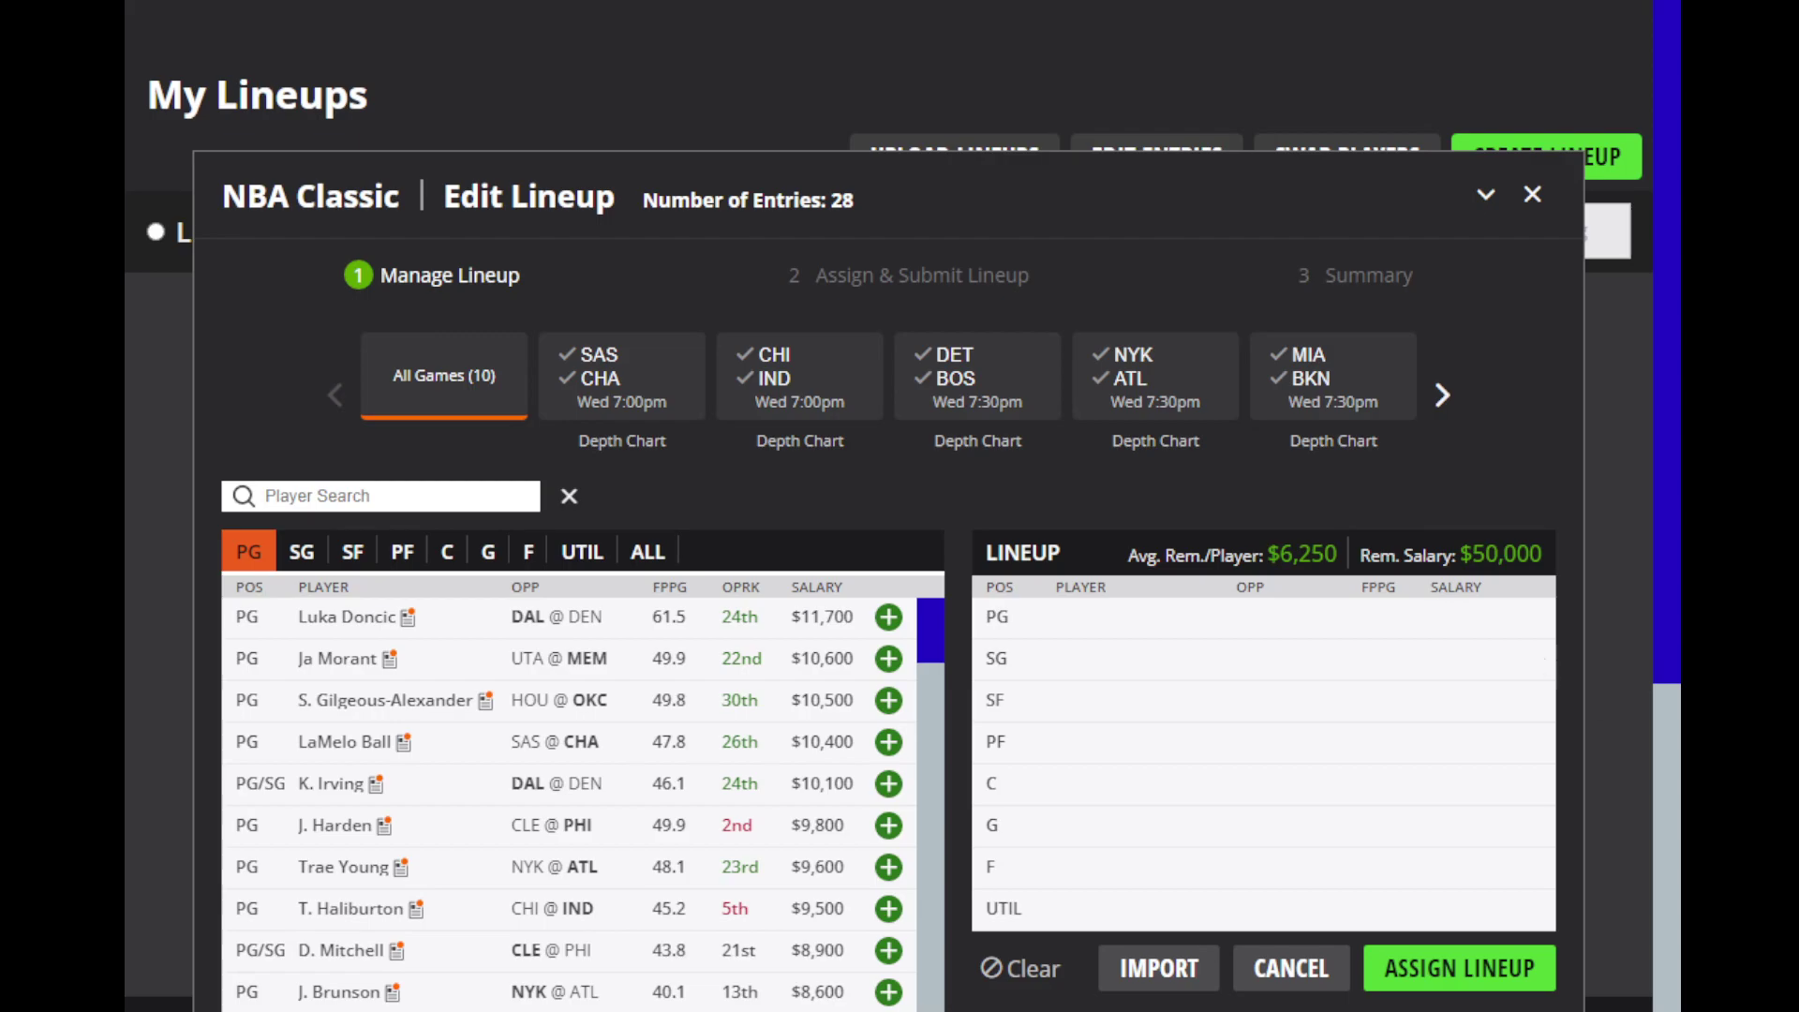
Step: Show players at ALL positions across all games
click(970, 401)
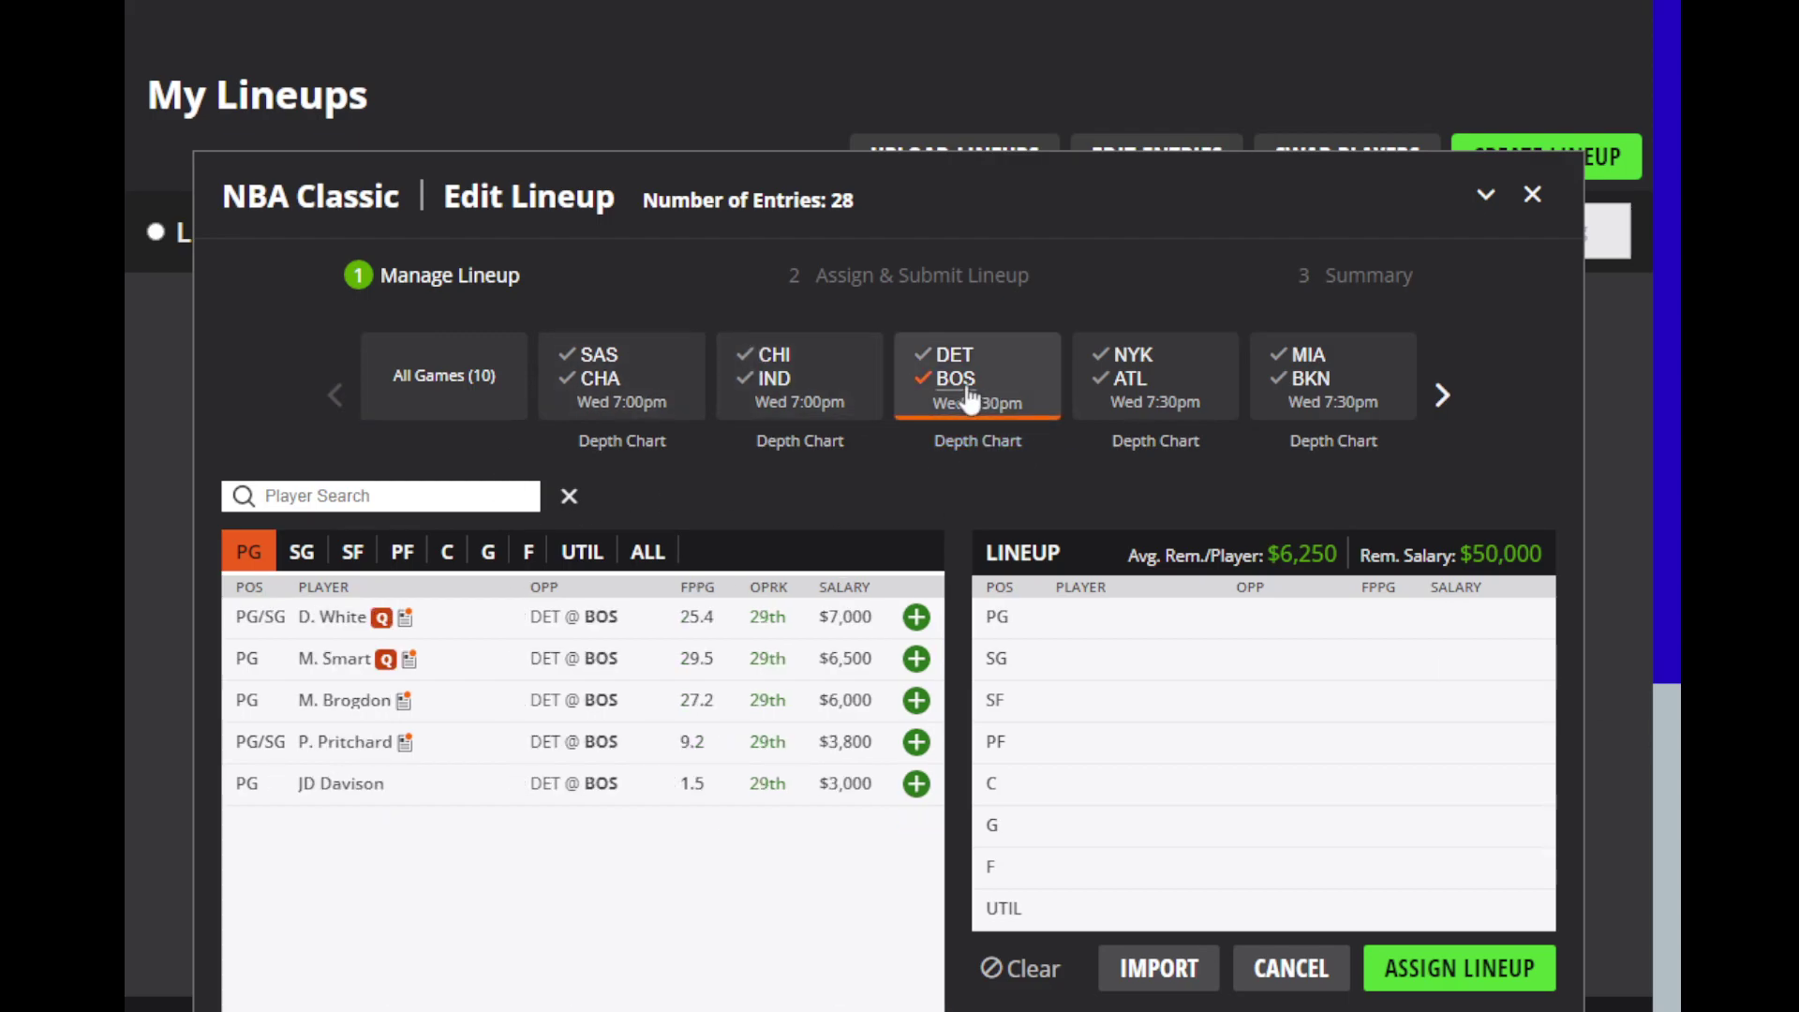
click(648, 551)
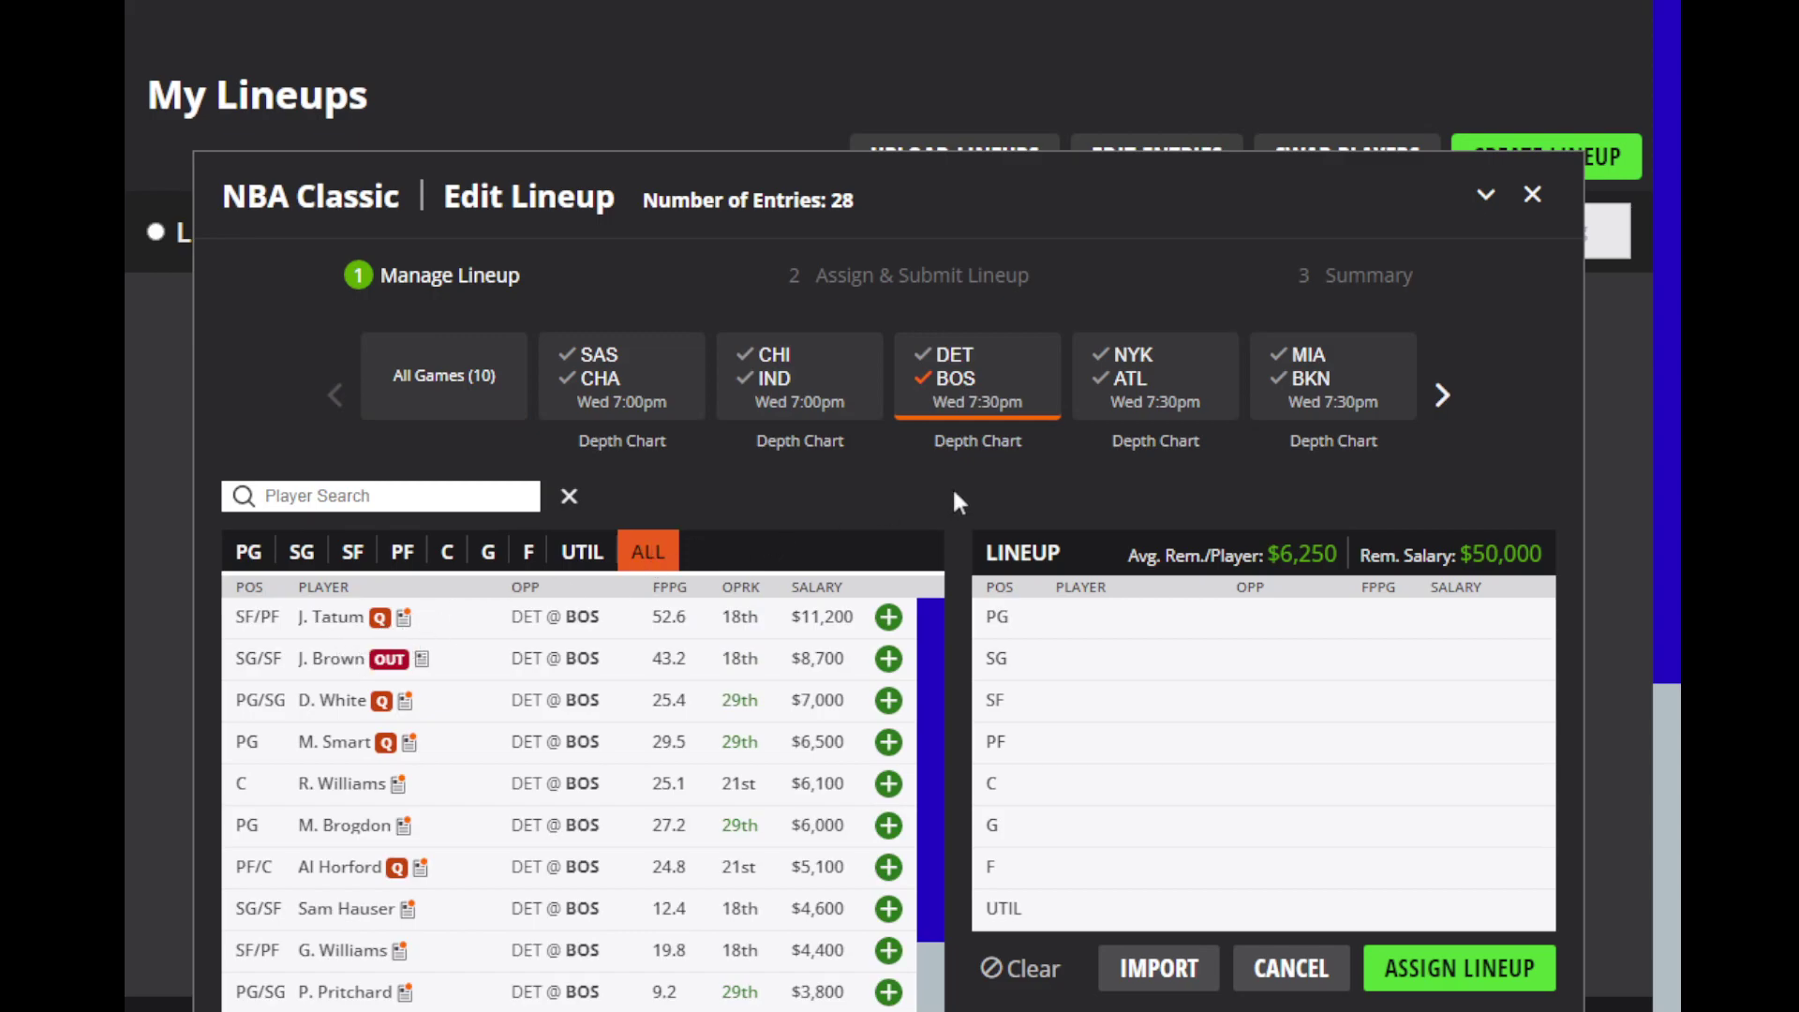
click(974, 389)
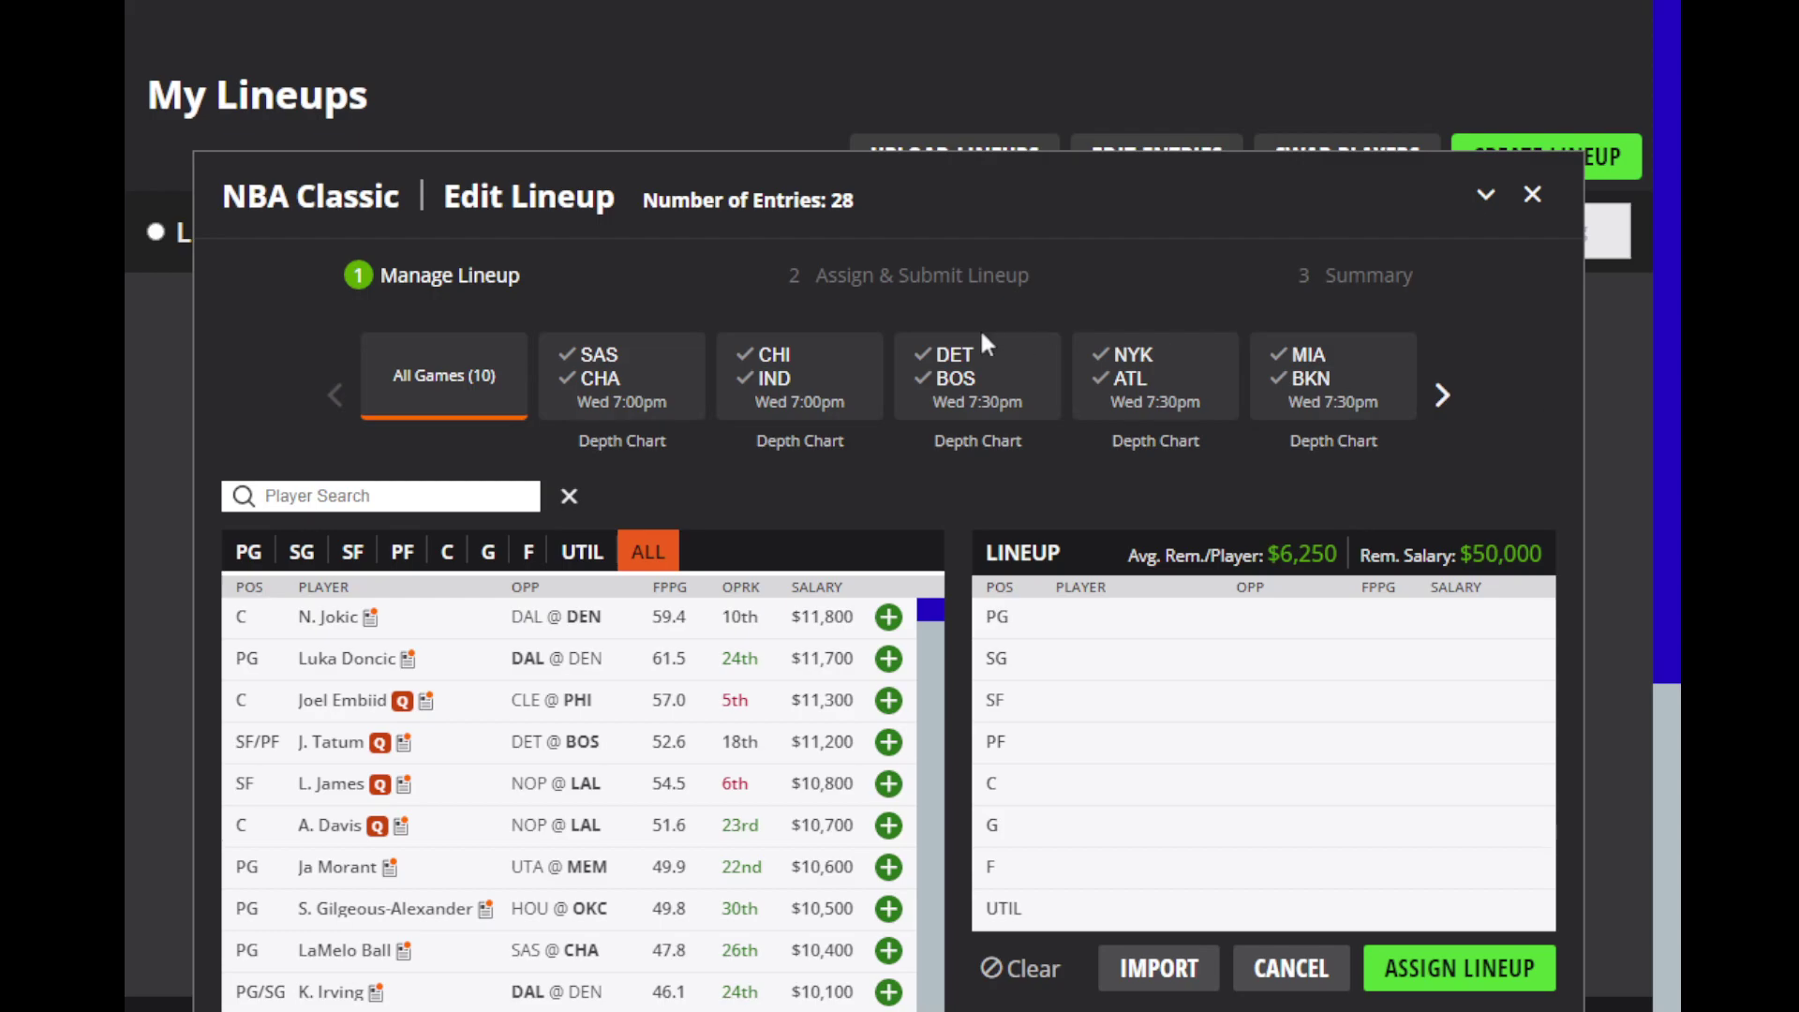
Step: Search 'ball' and review the Hornets point guard's game log, then close his profile
click(466, 482)
text(ball)
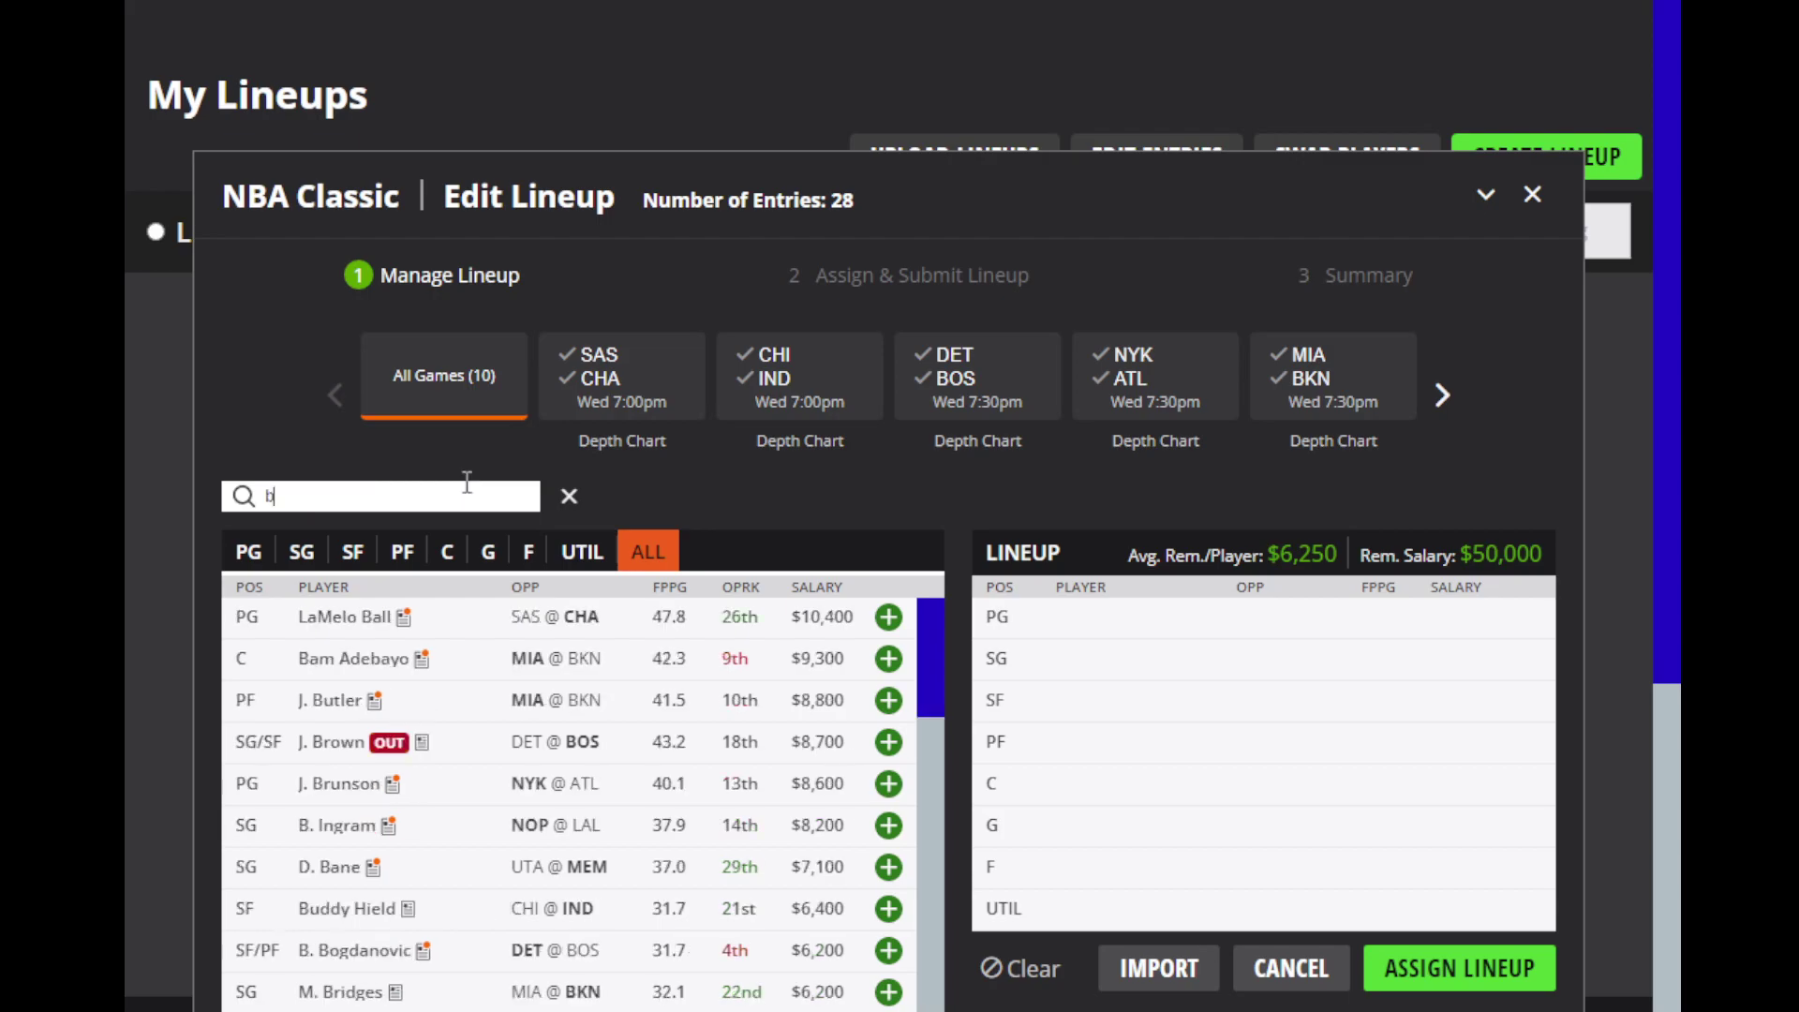
click(330, 617)
click(896, 389)
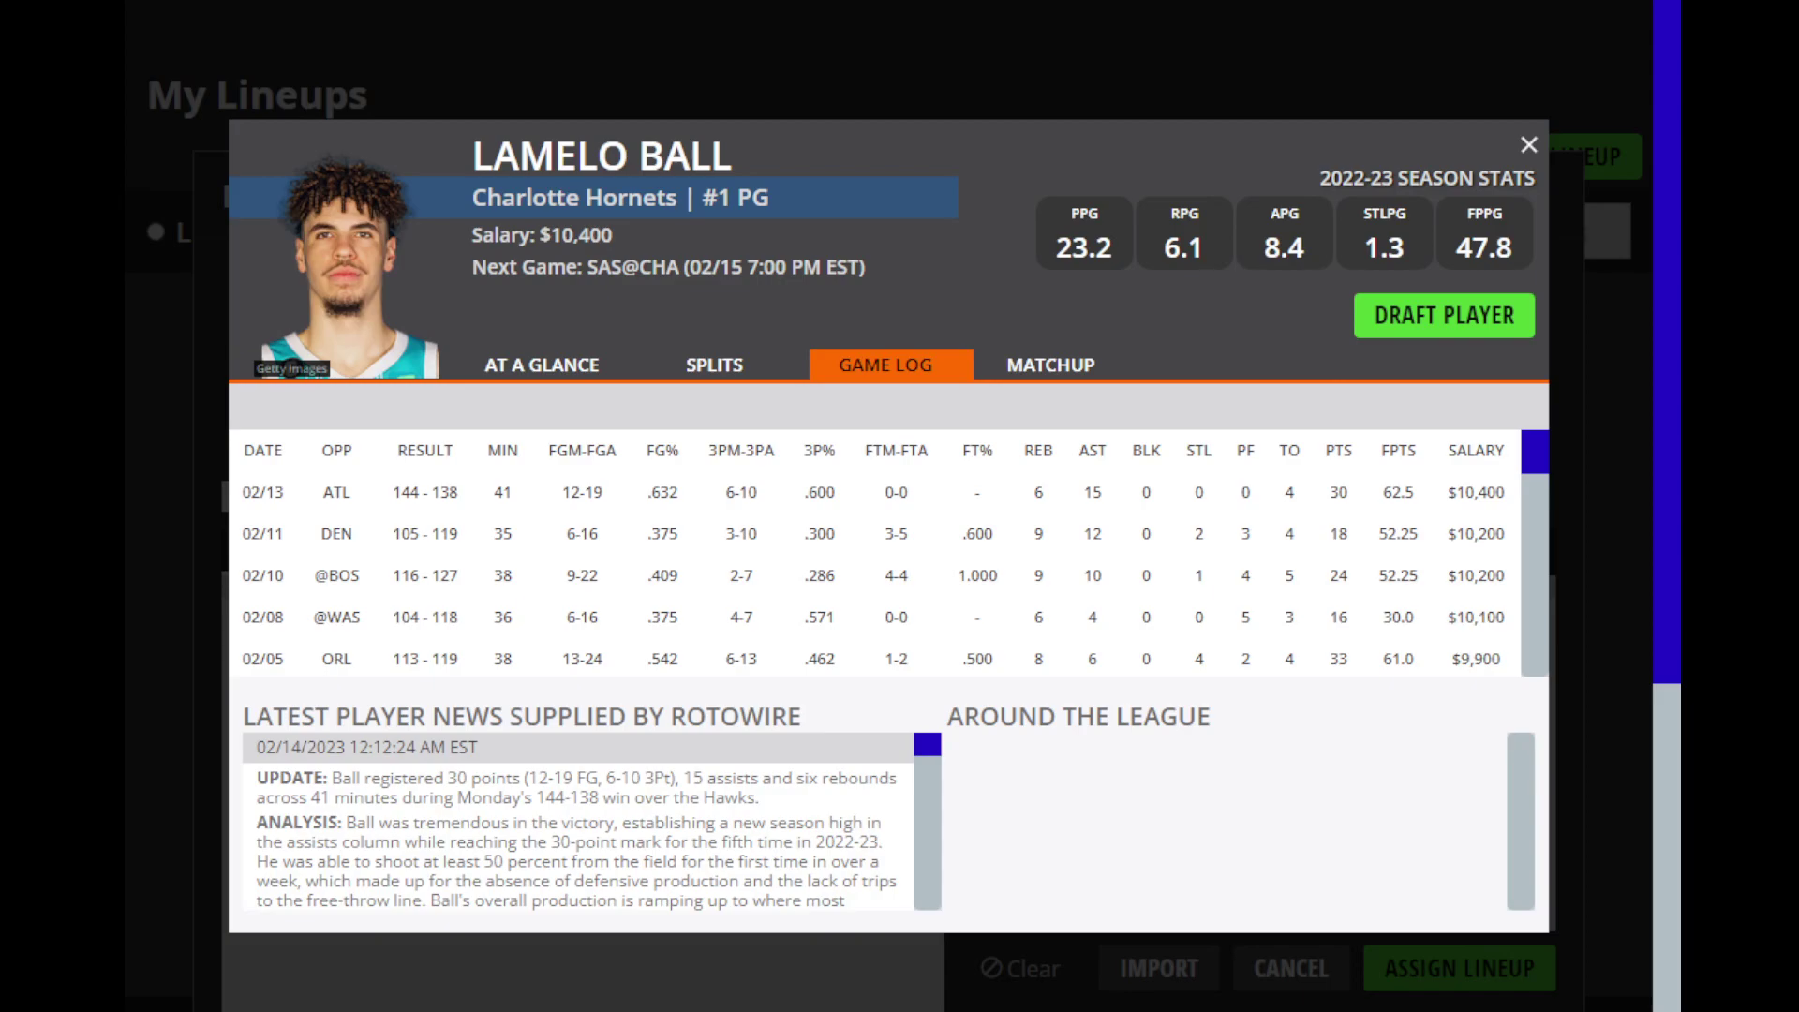
click(1528, 146)
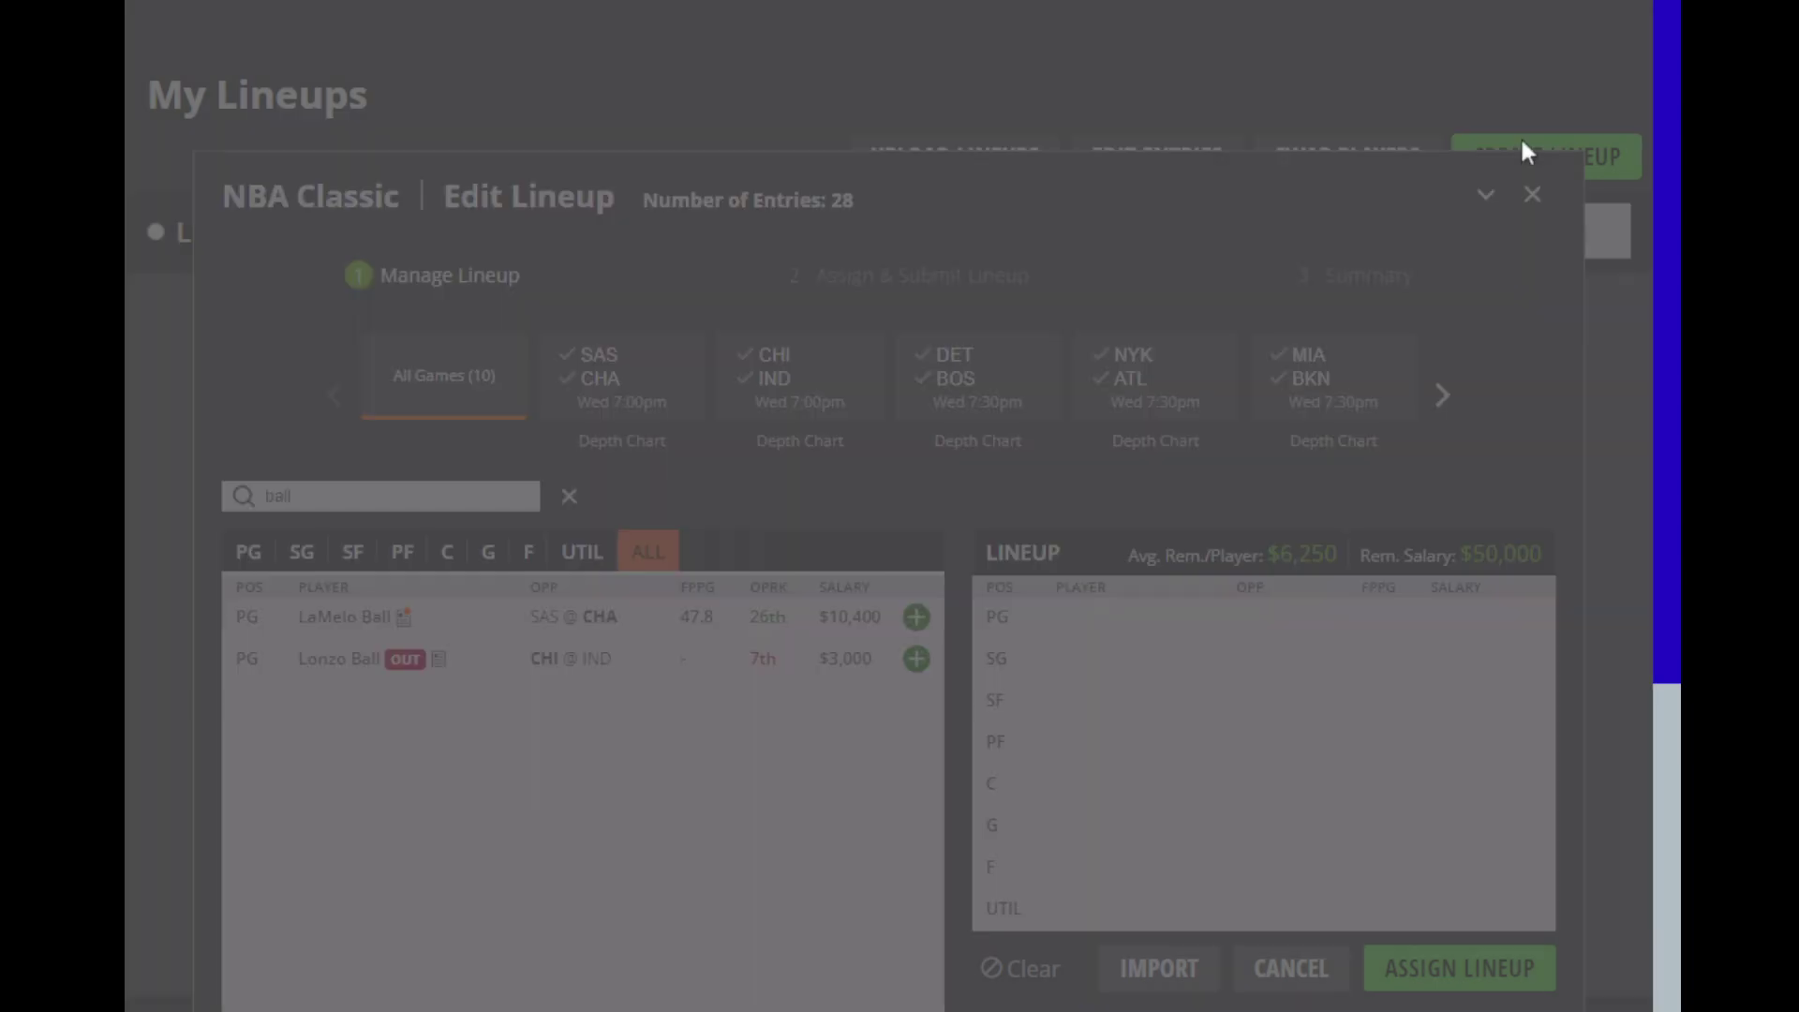
double_click(533, 496)
Step: Search 'vuc' and review N. Vucevic's game log, then close his profile
key(BackSpace)
text(v)
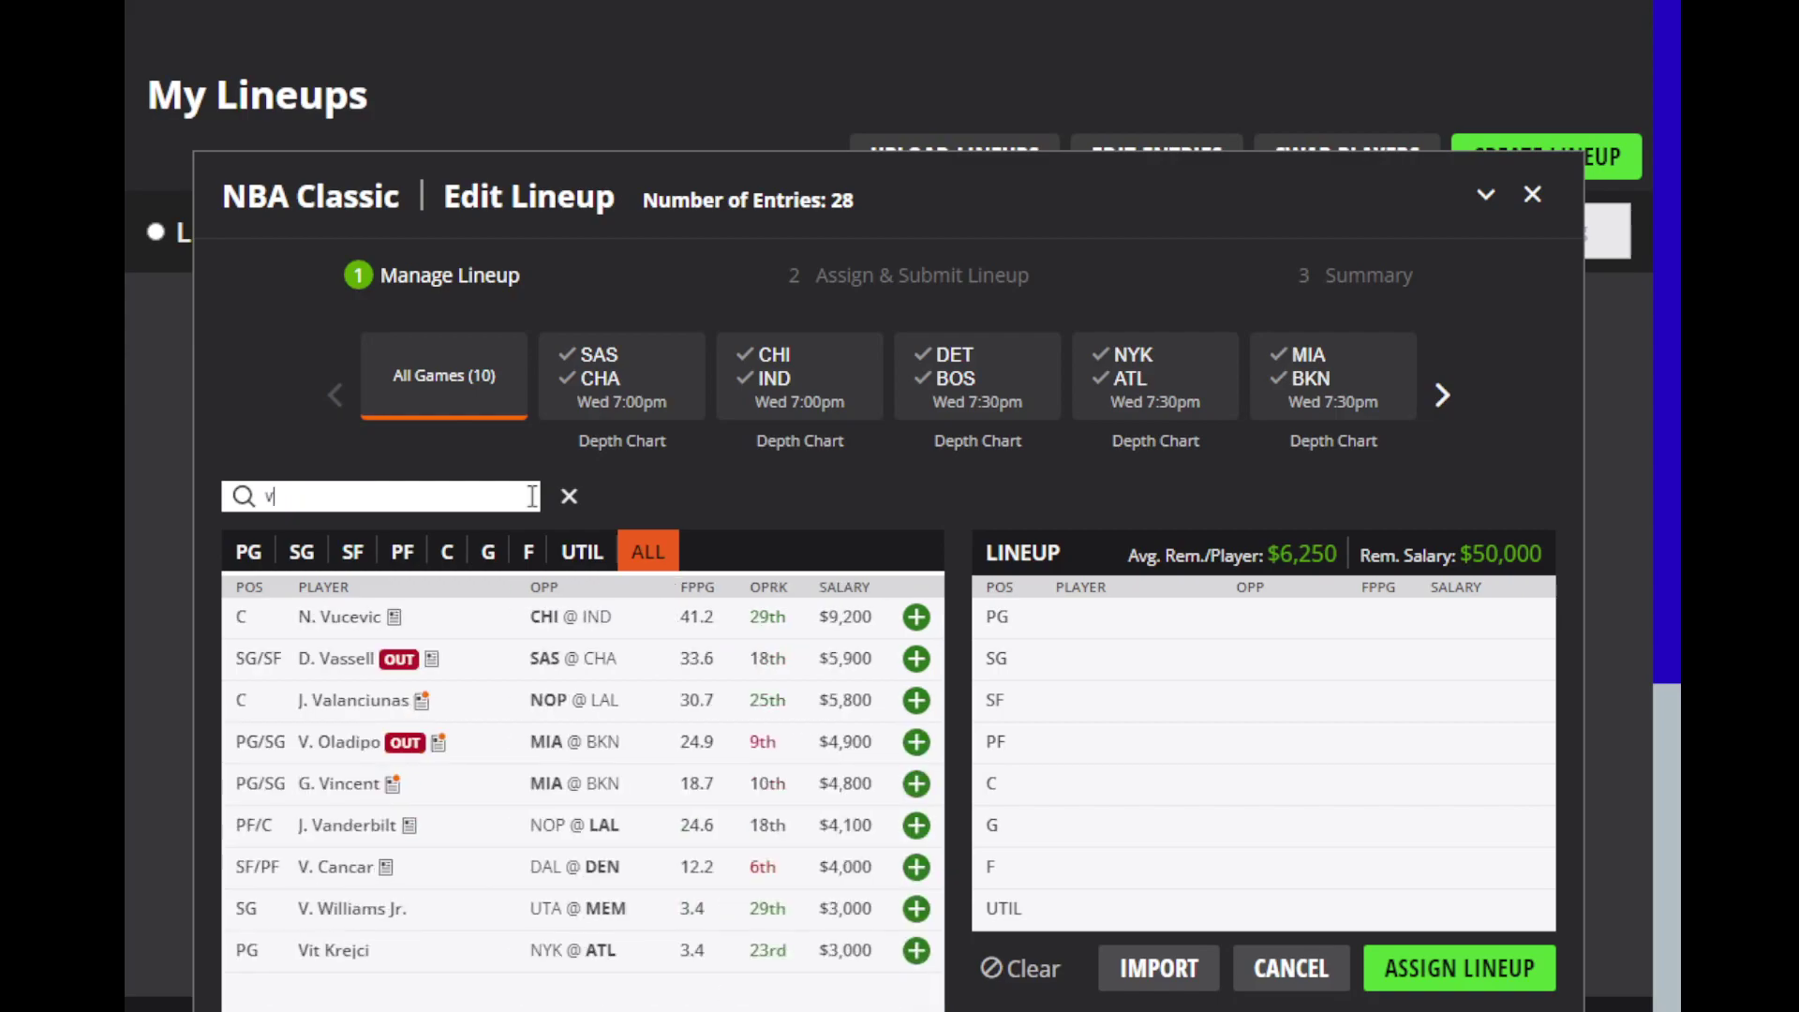
text(uc)
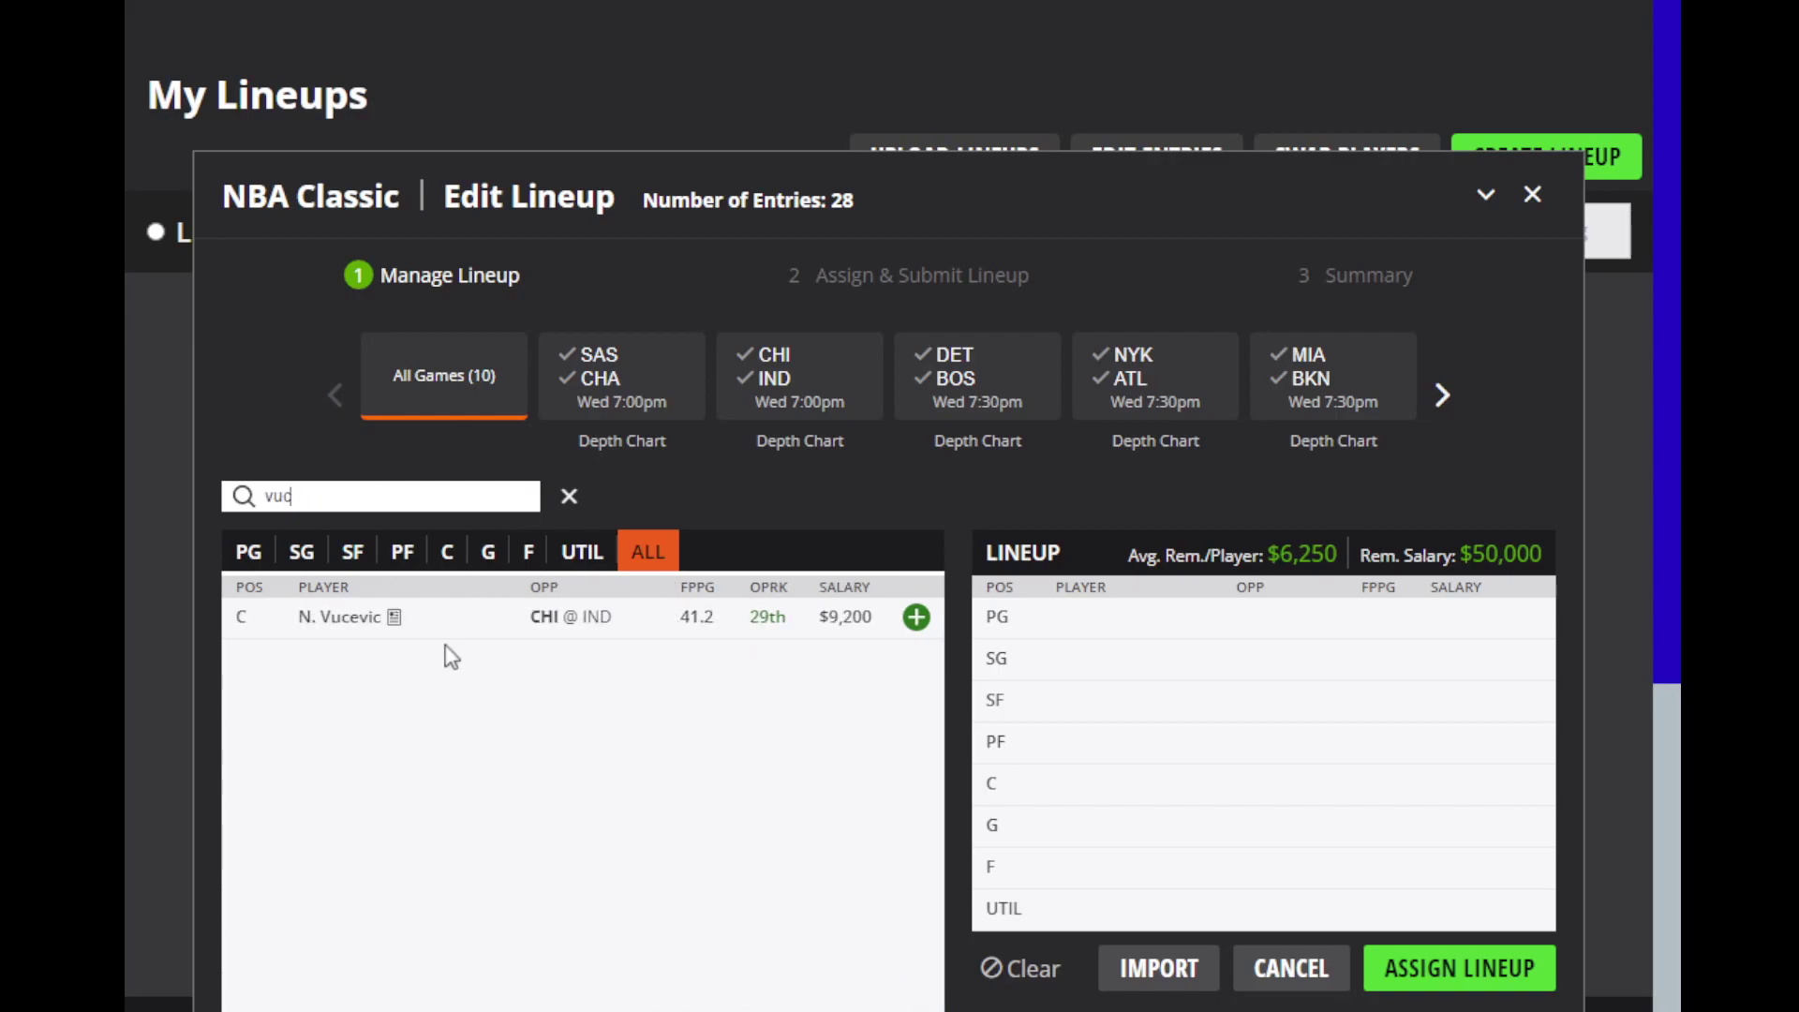
click(341, 616)
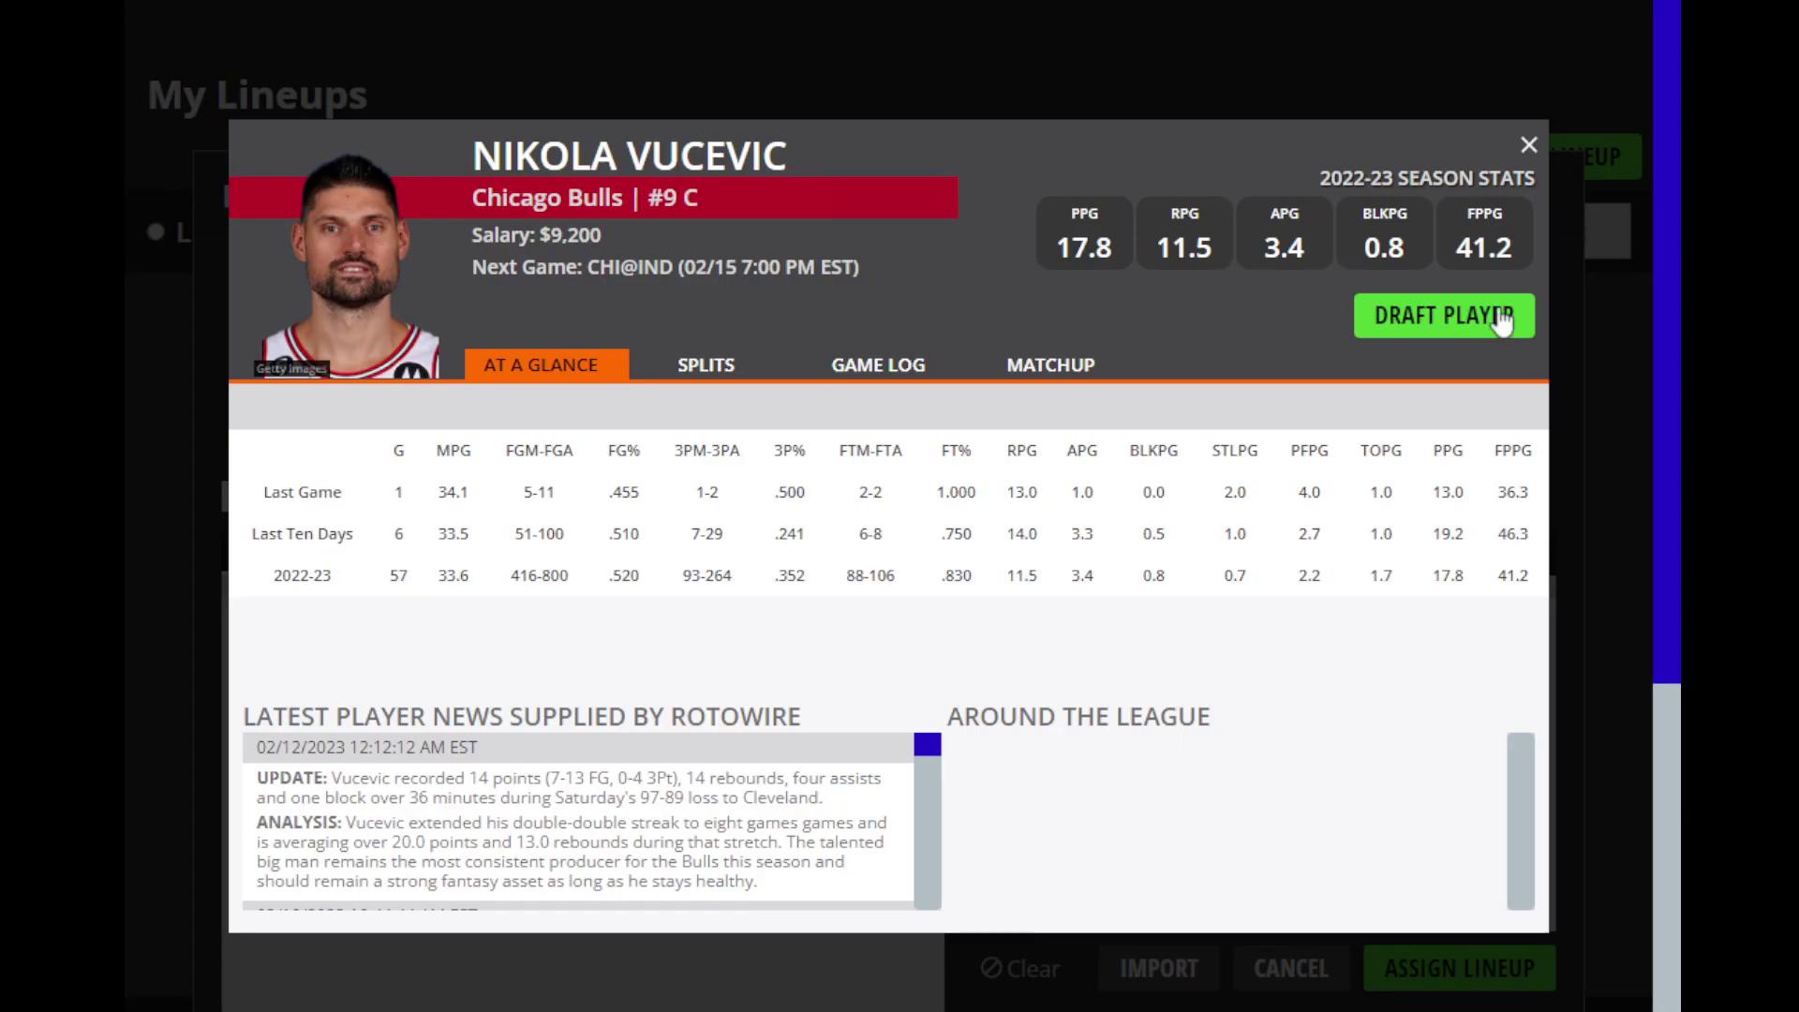
click(894, 377)
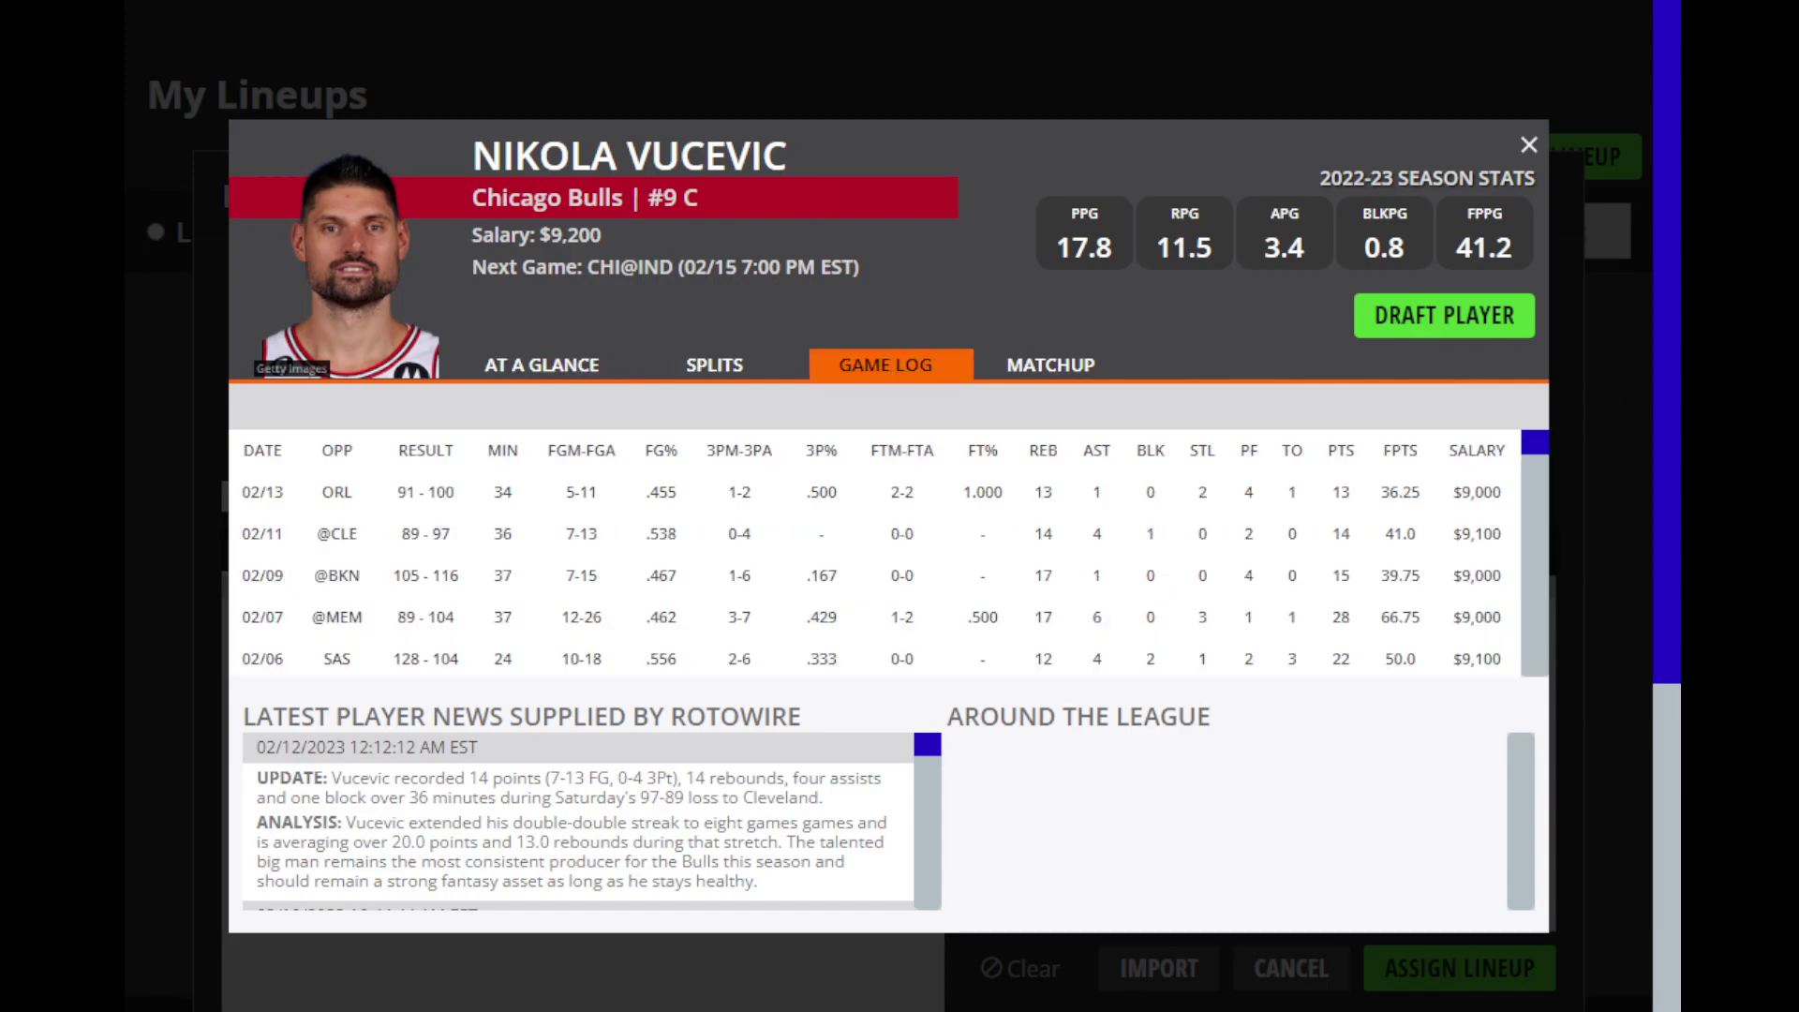
click(1529, 145)
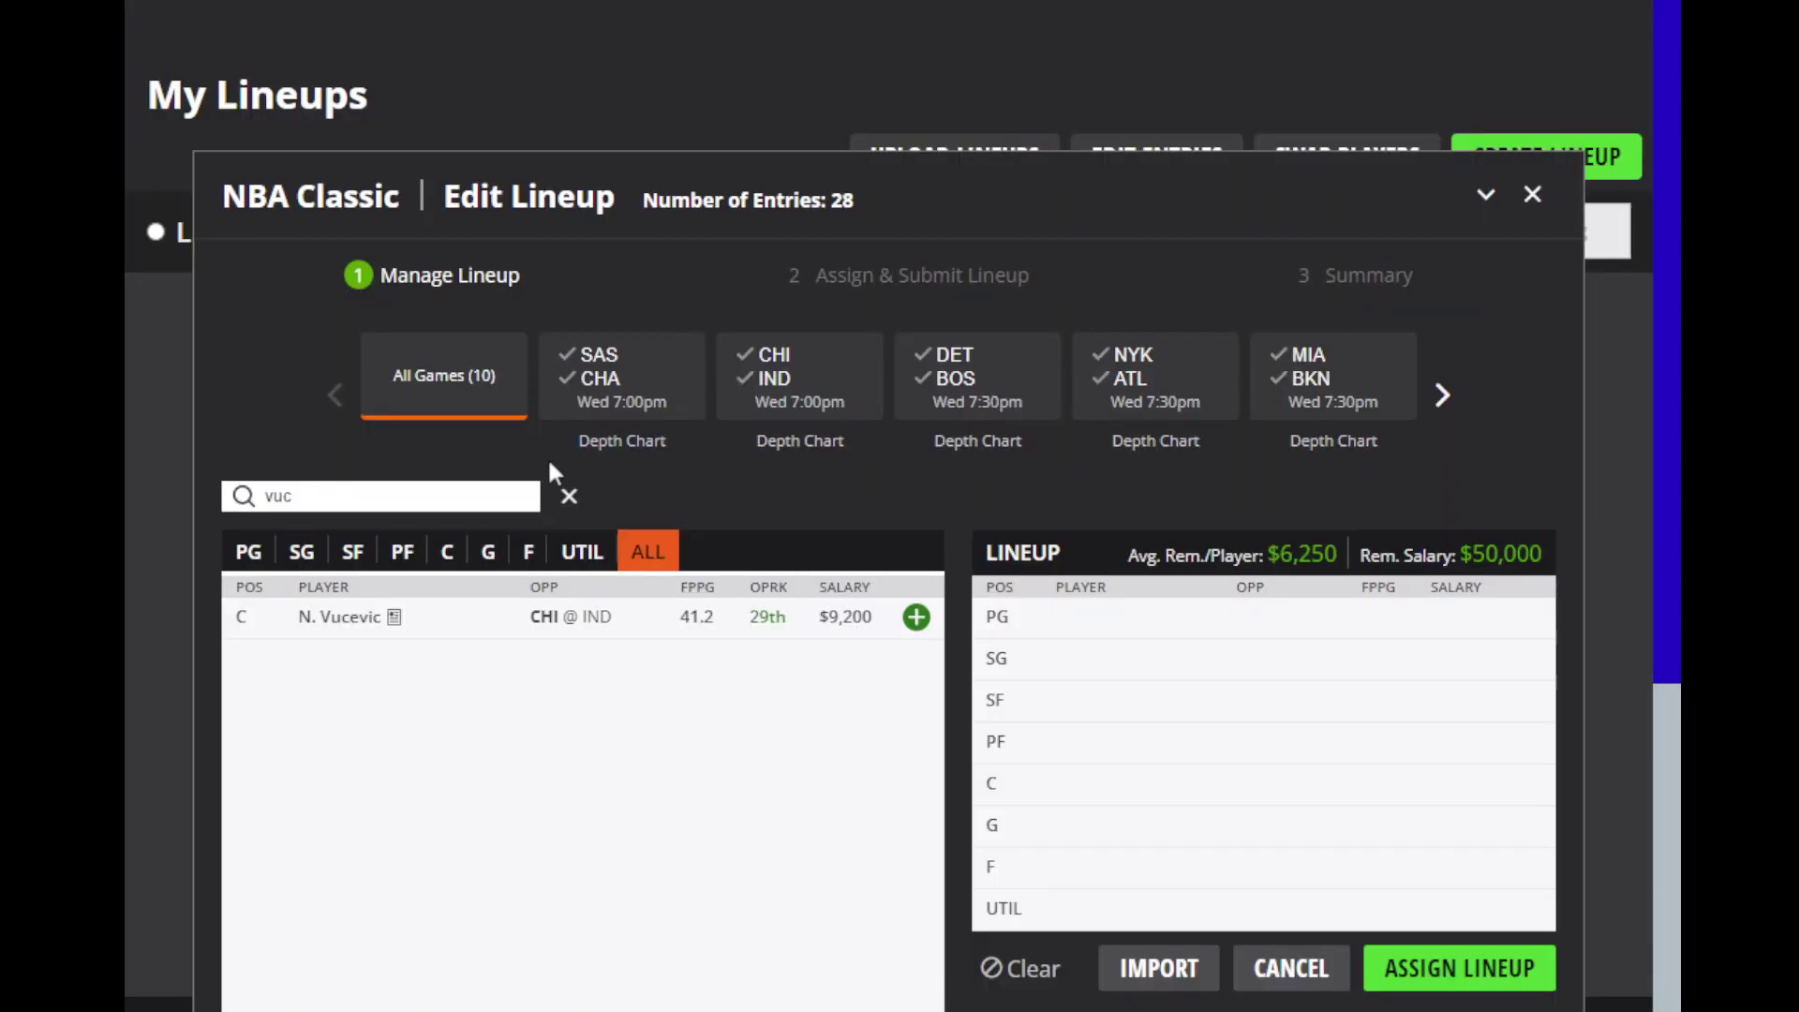
key(BackSpace)
key(BackSpace)
key(BackSpace)
text(bane)
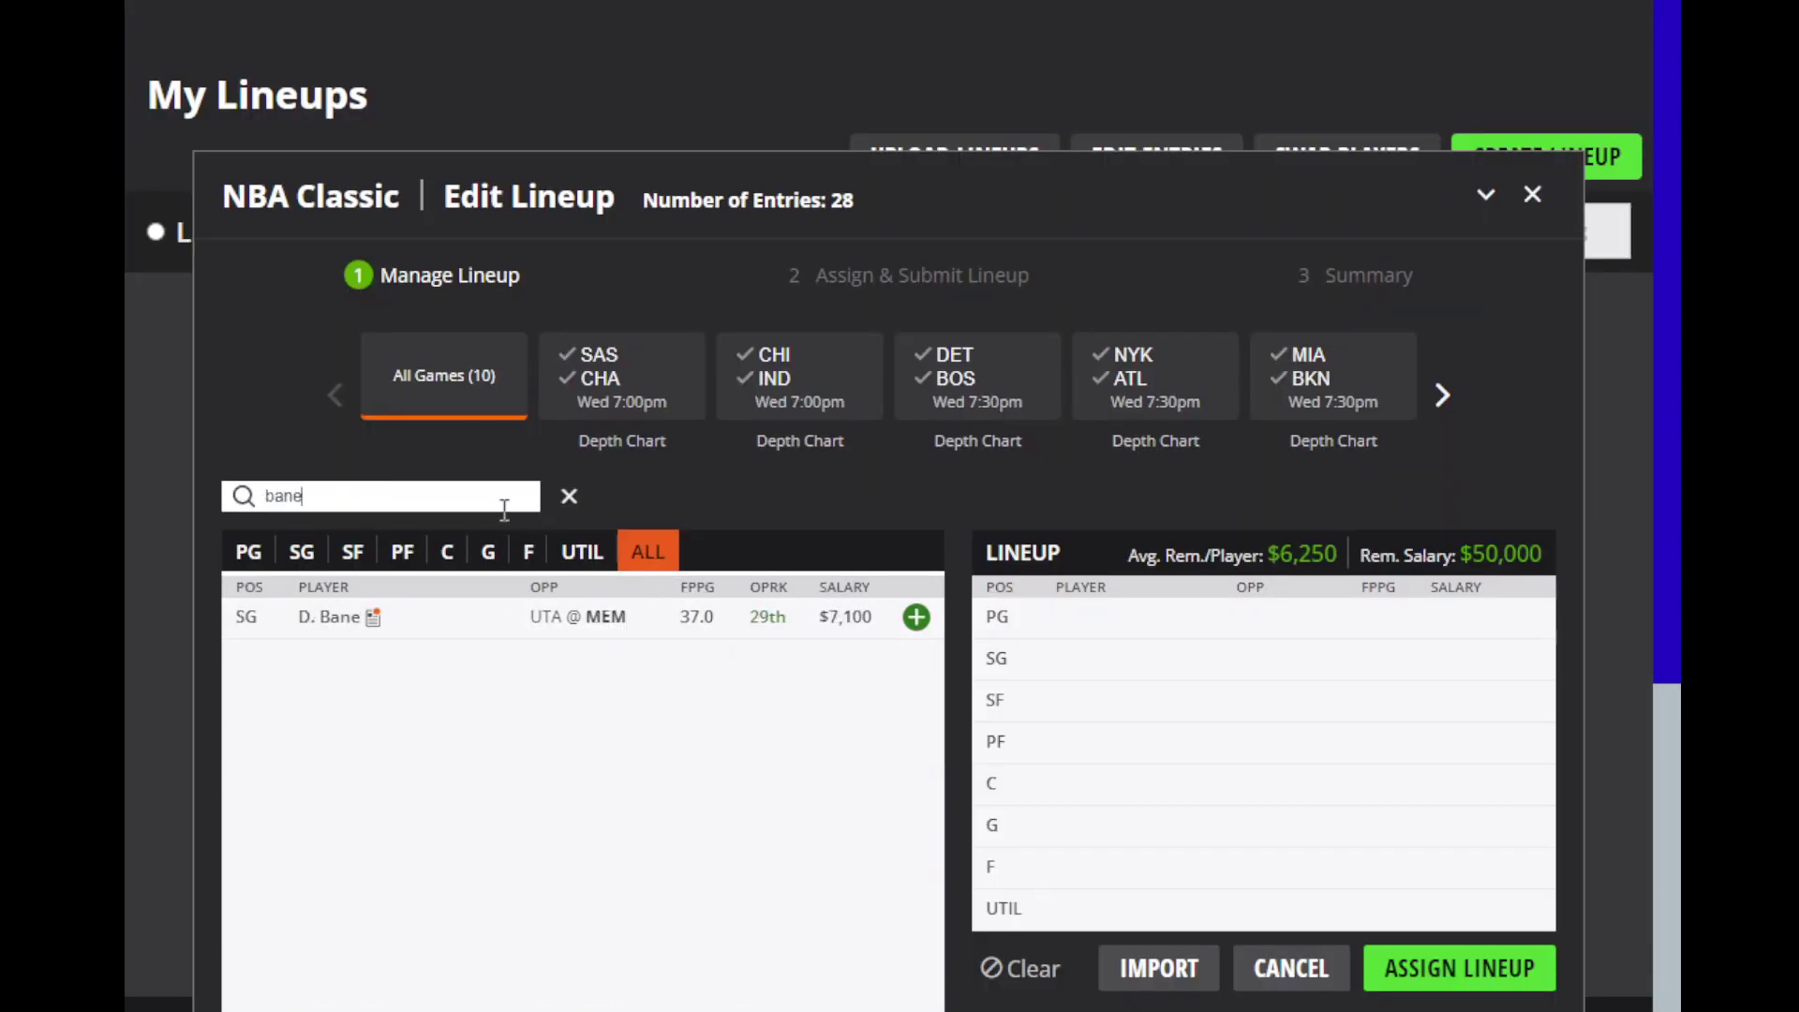
click(329, 617)
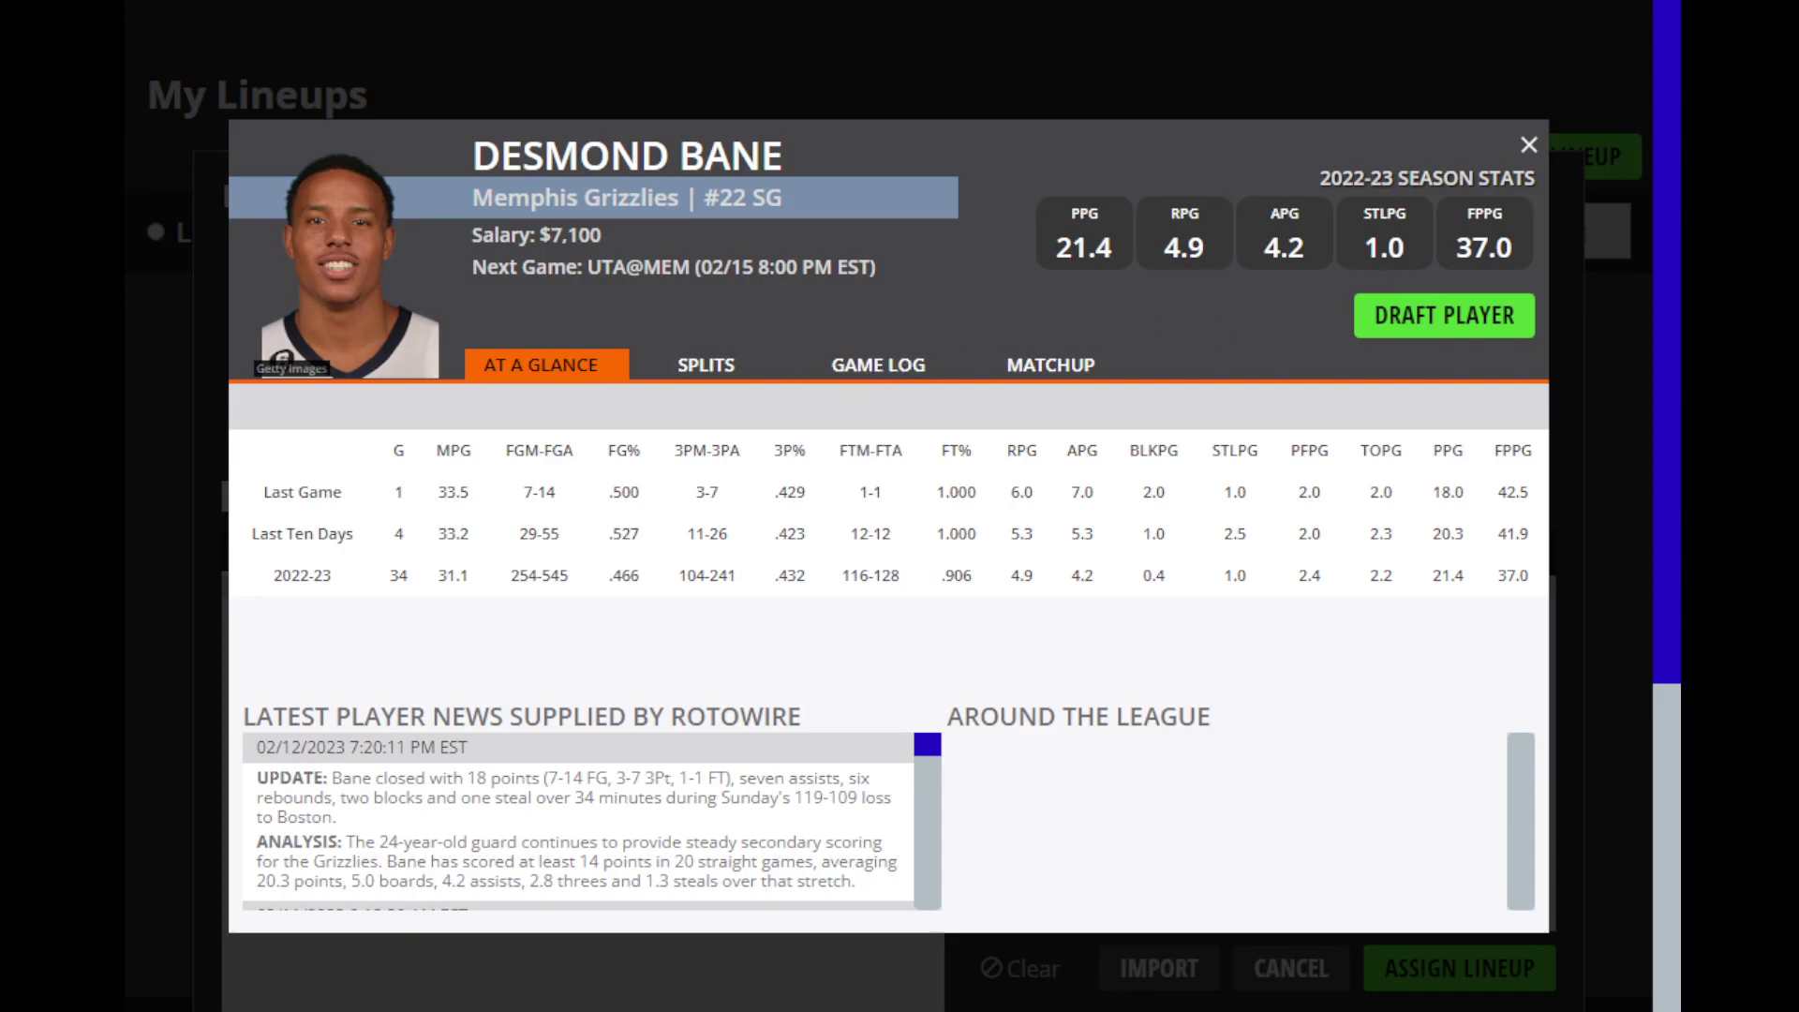
click(1528, 145)
double_click(417, 496)
Step: Search 'keld' and review K. Johnson's game log, then close his profile
key(BackSpace)
text(keld)
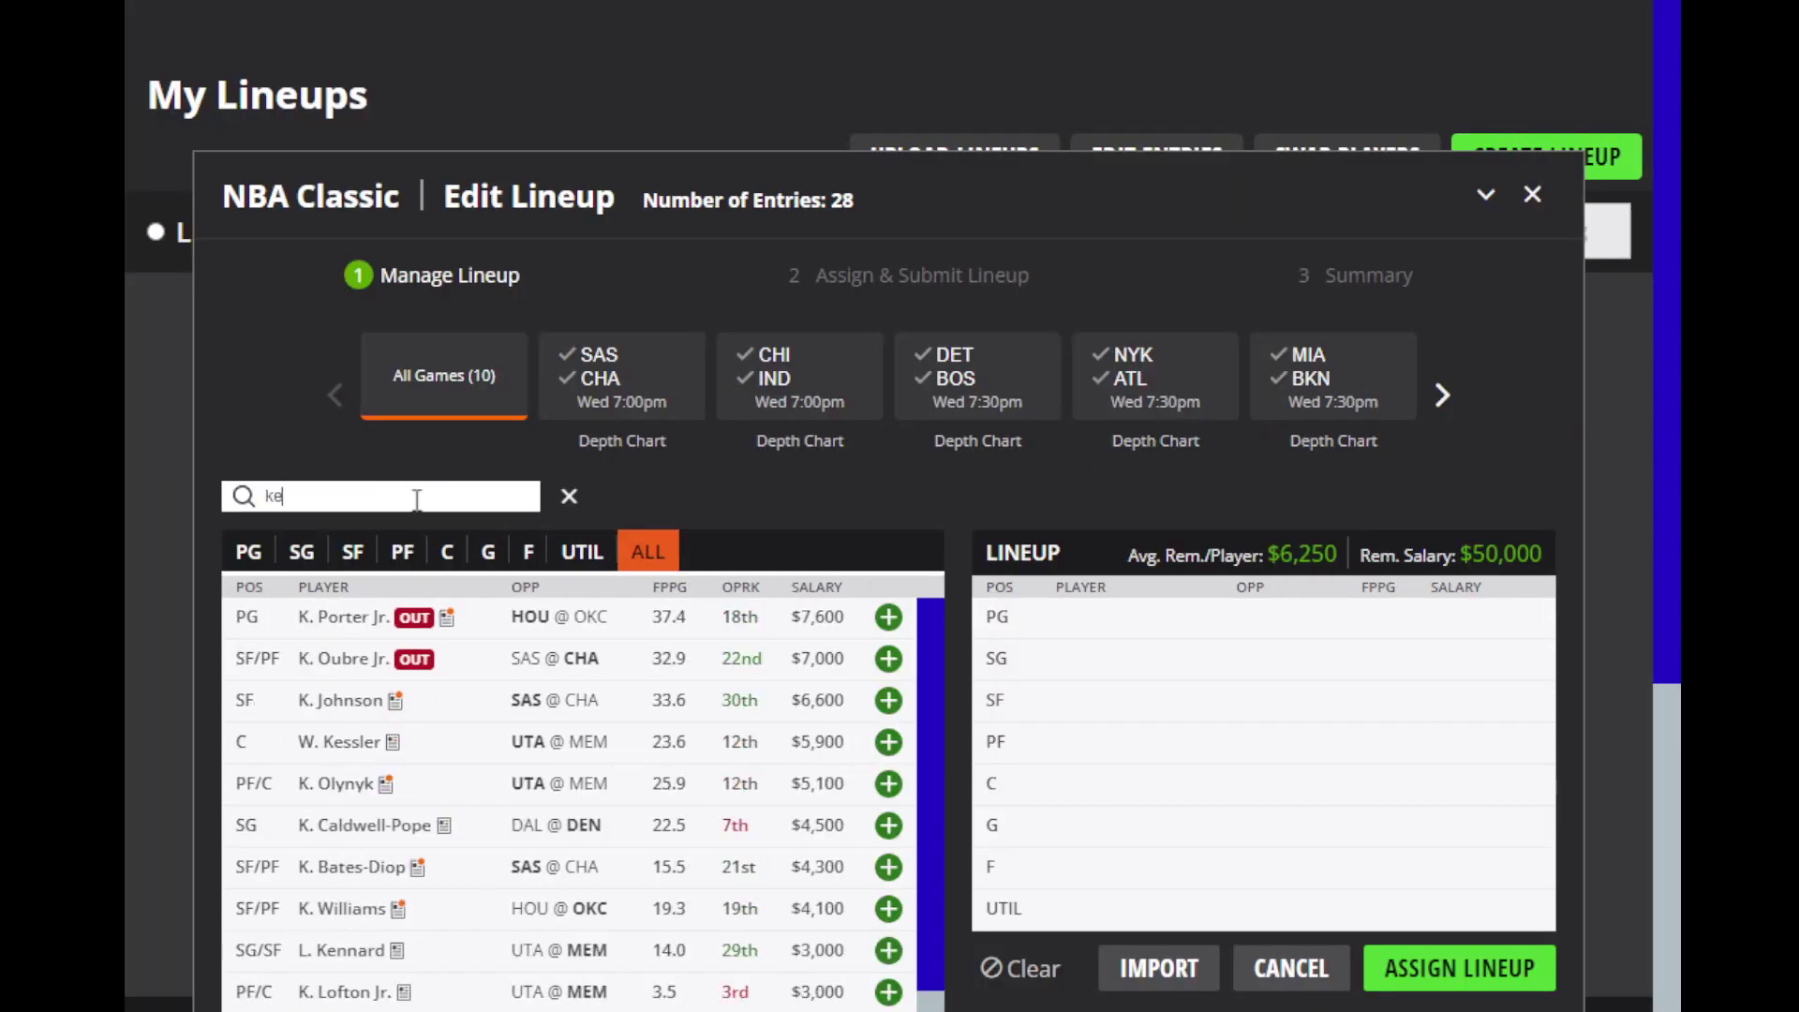
click(340, 616)
click(916, 373)
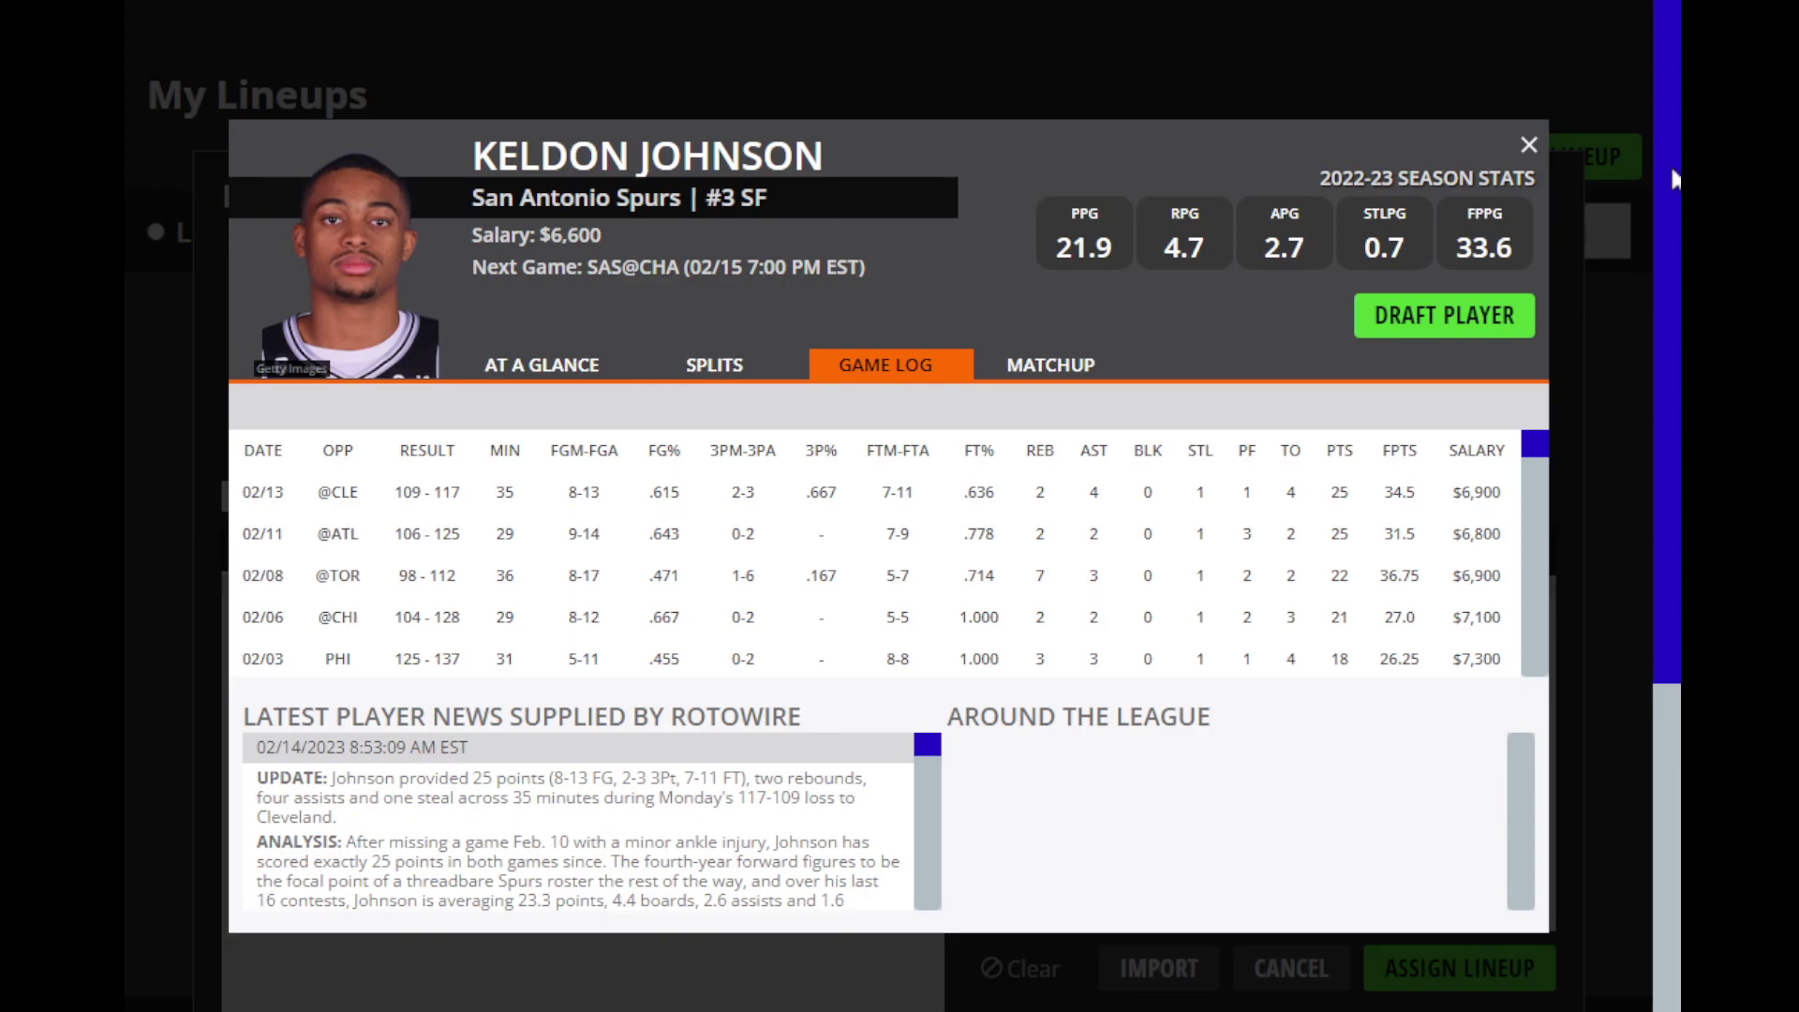
click(1529, 147)
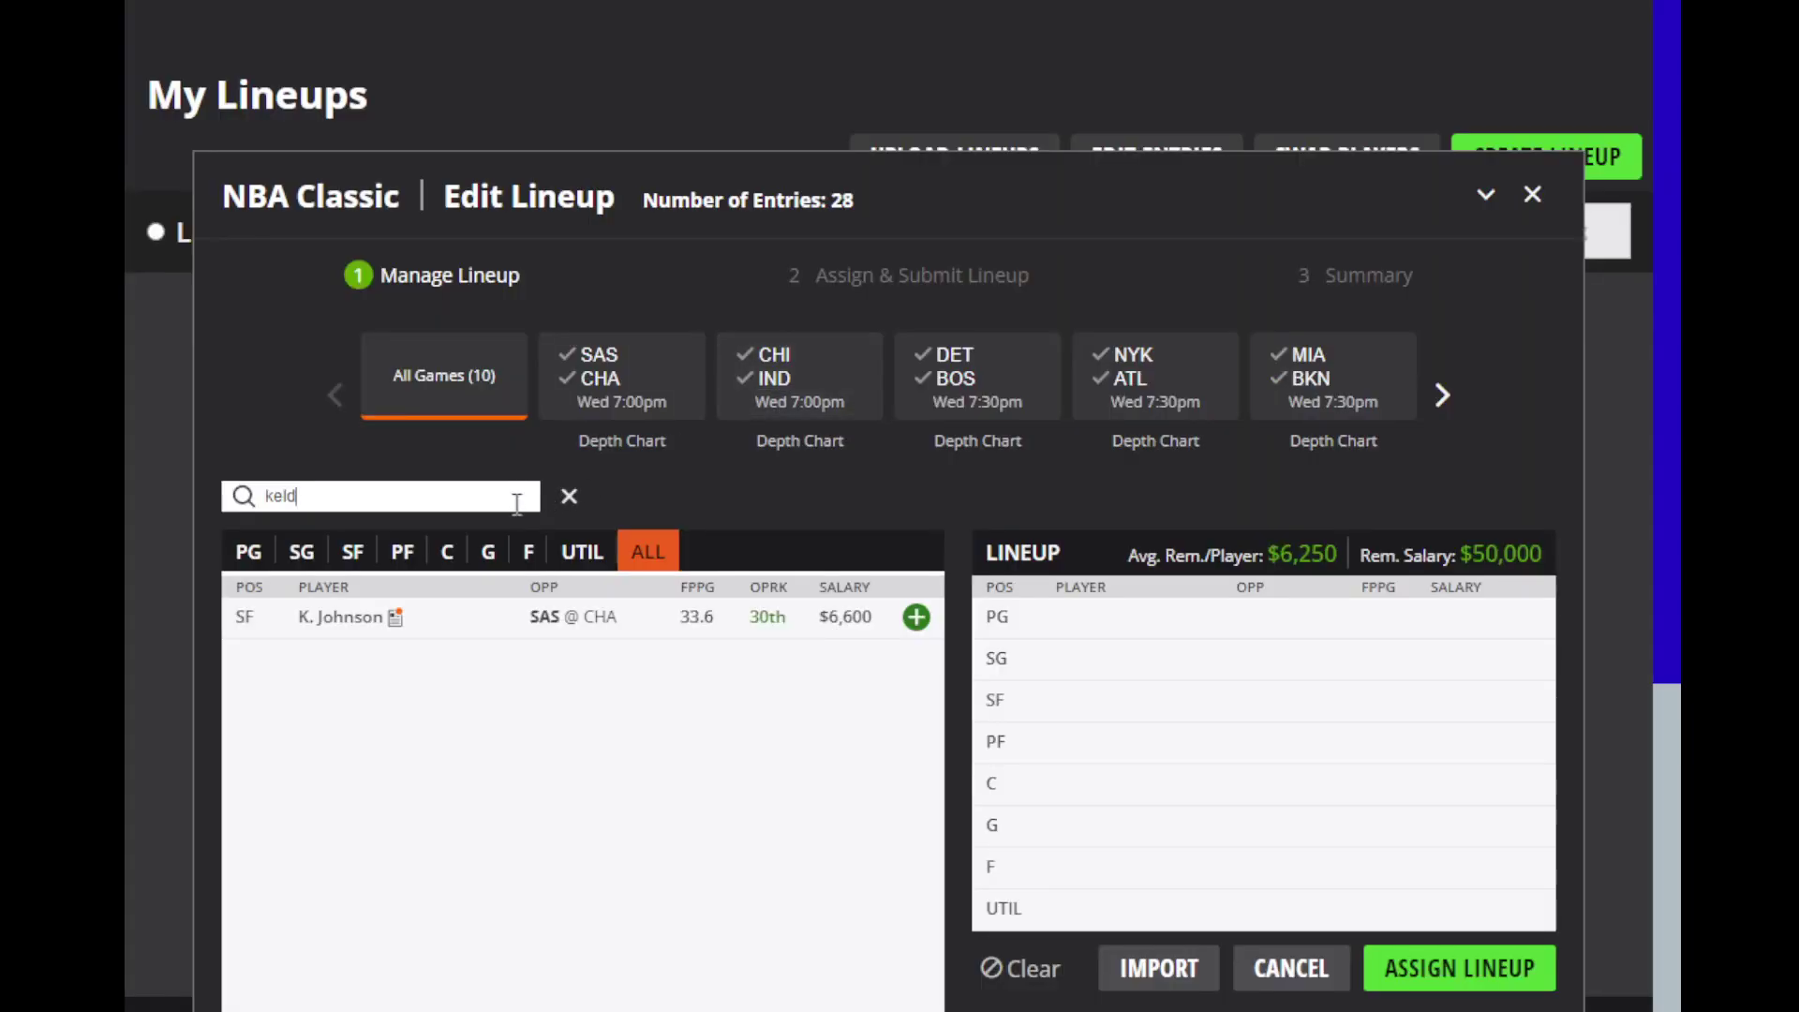
Step: Search 'pj' and review P. Washington's game log, then close his profile
double_click(516, 498)
text(pj)
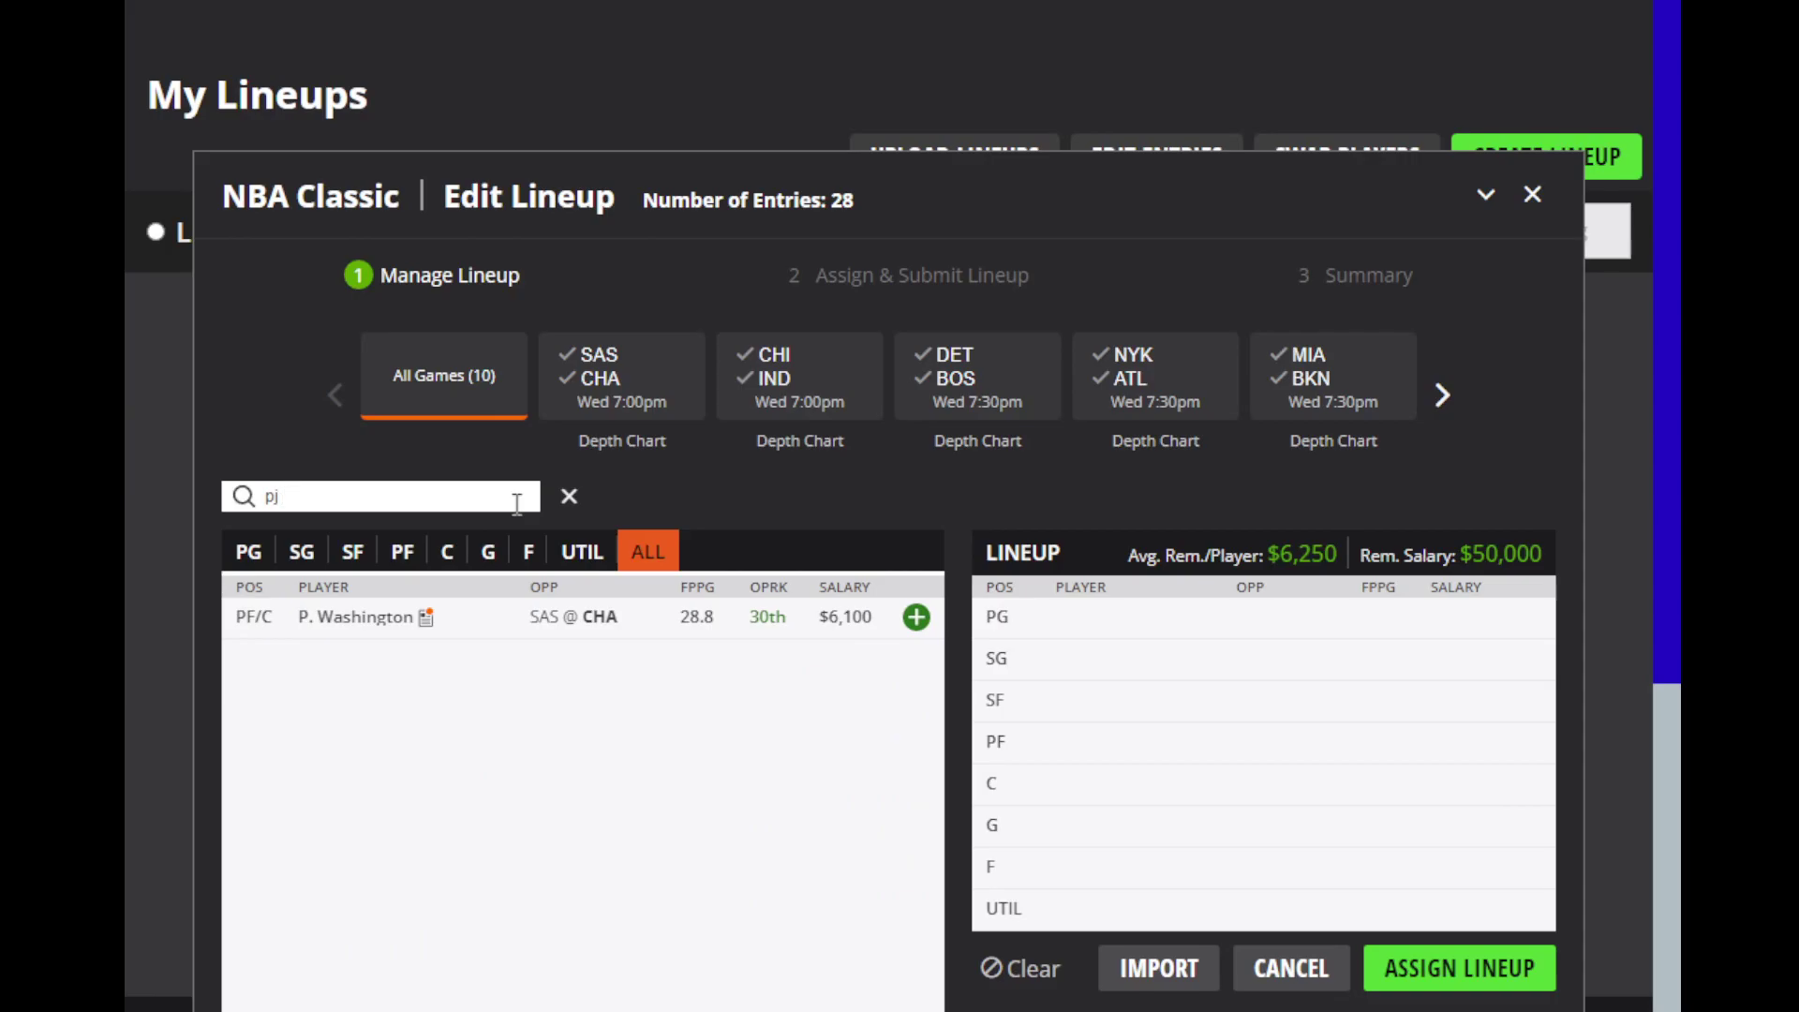
click(359, 616)
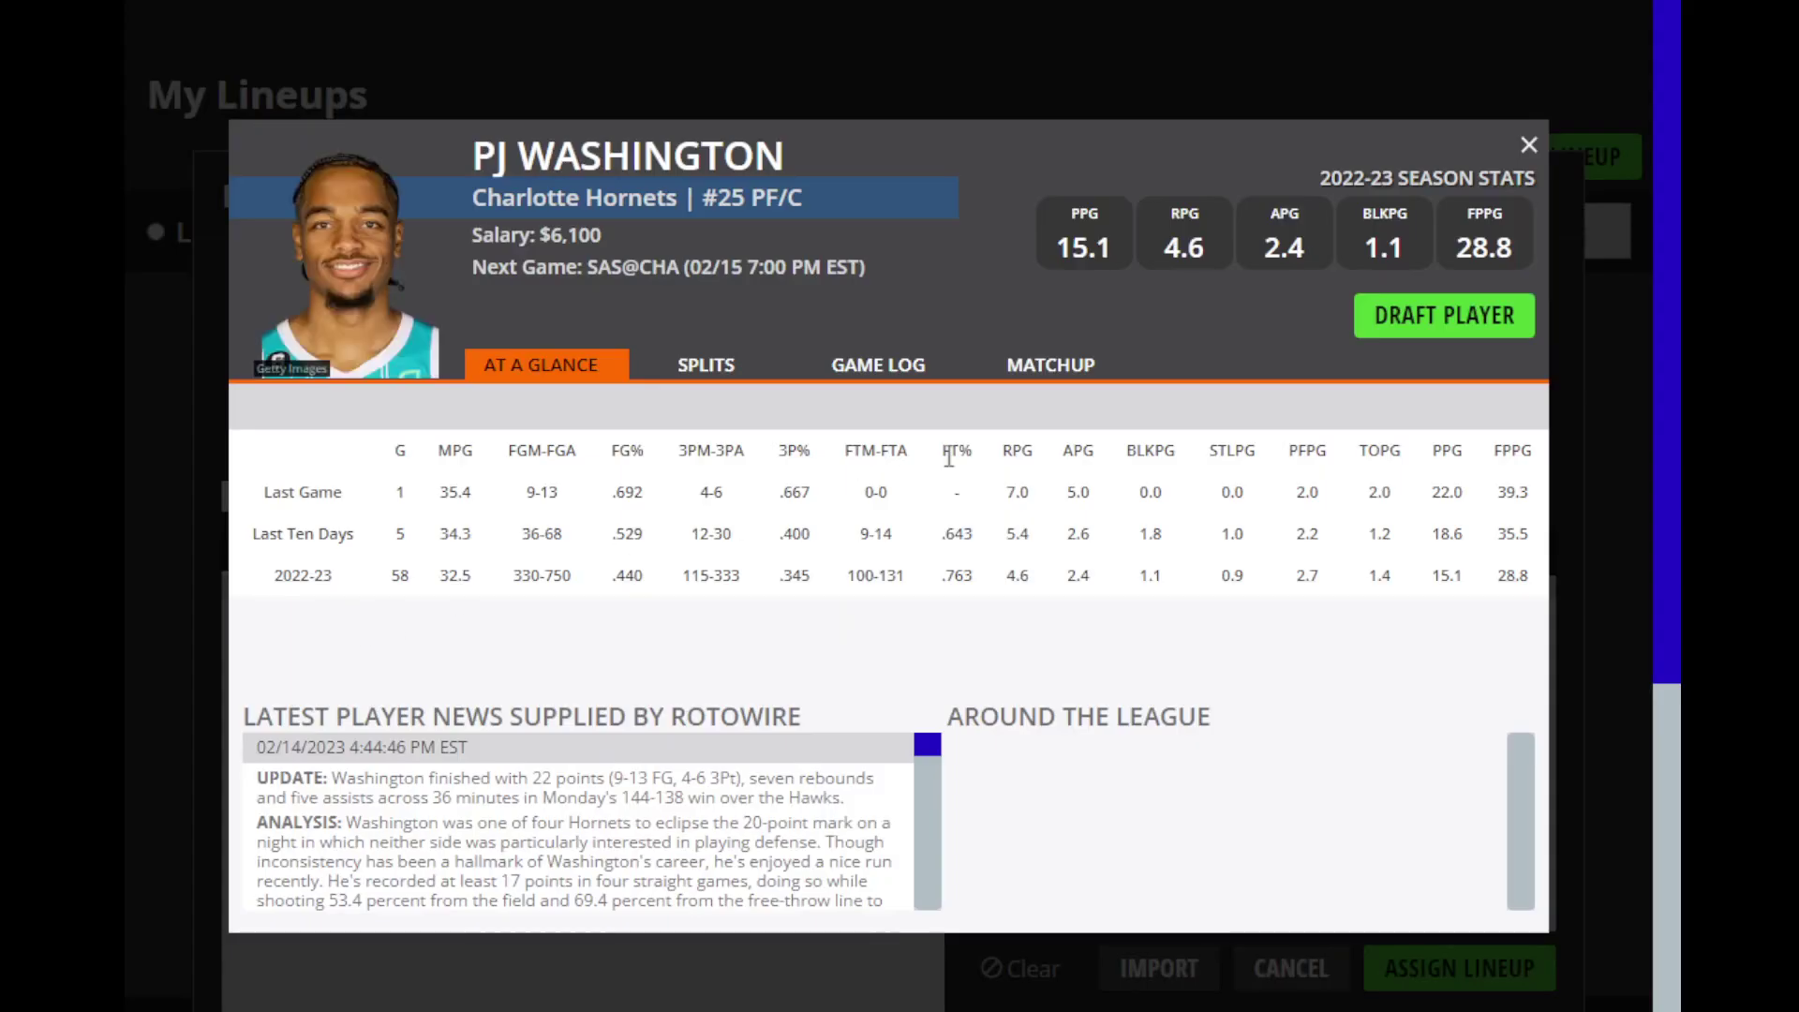
click(892, 360)
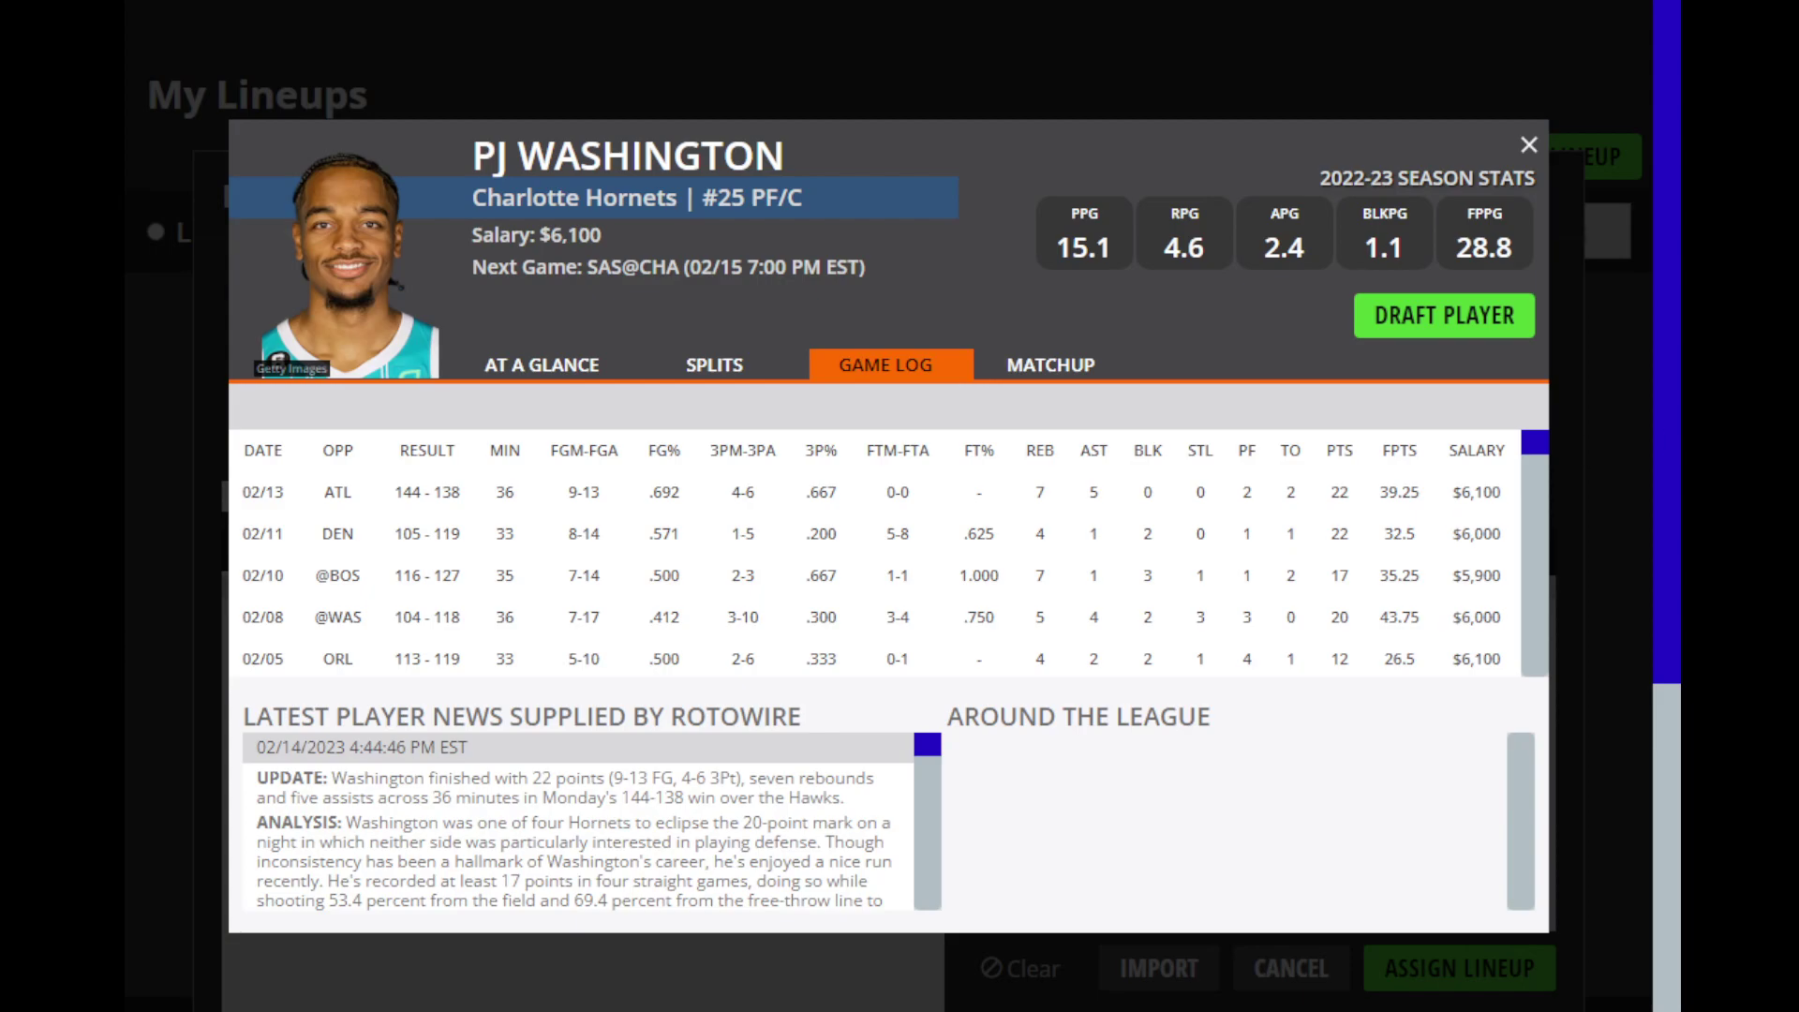
click(1528, 147)
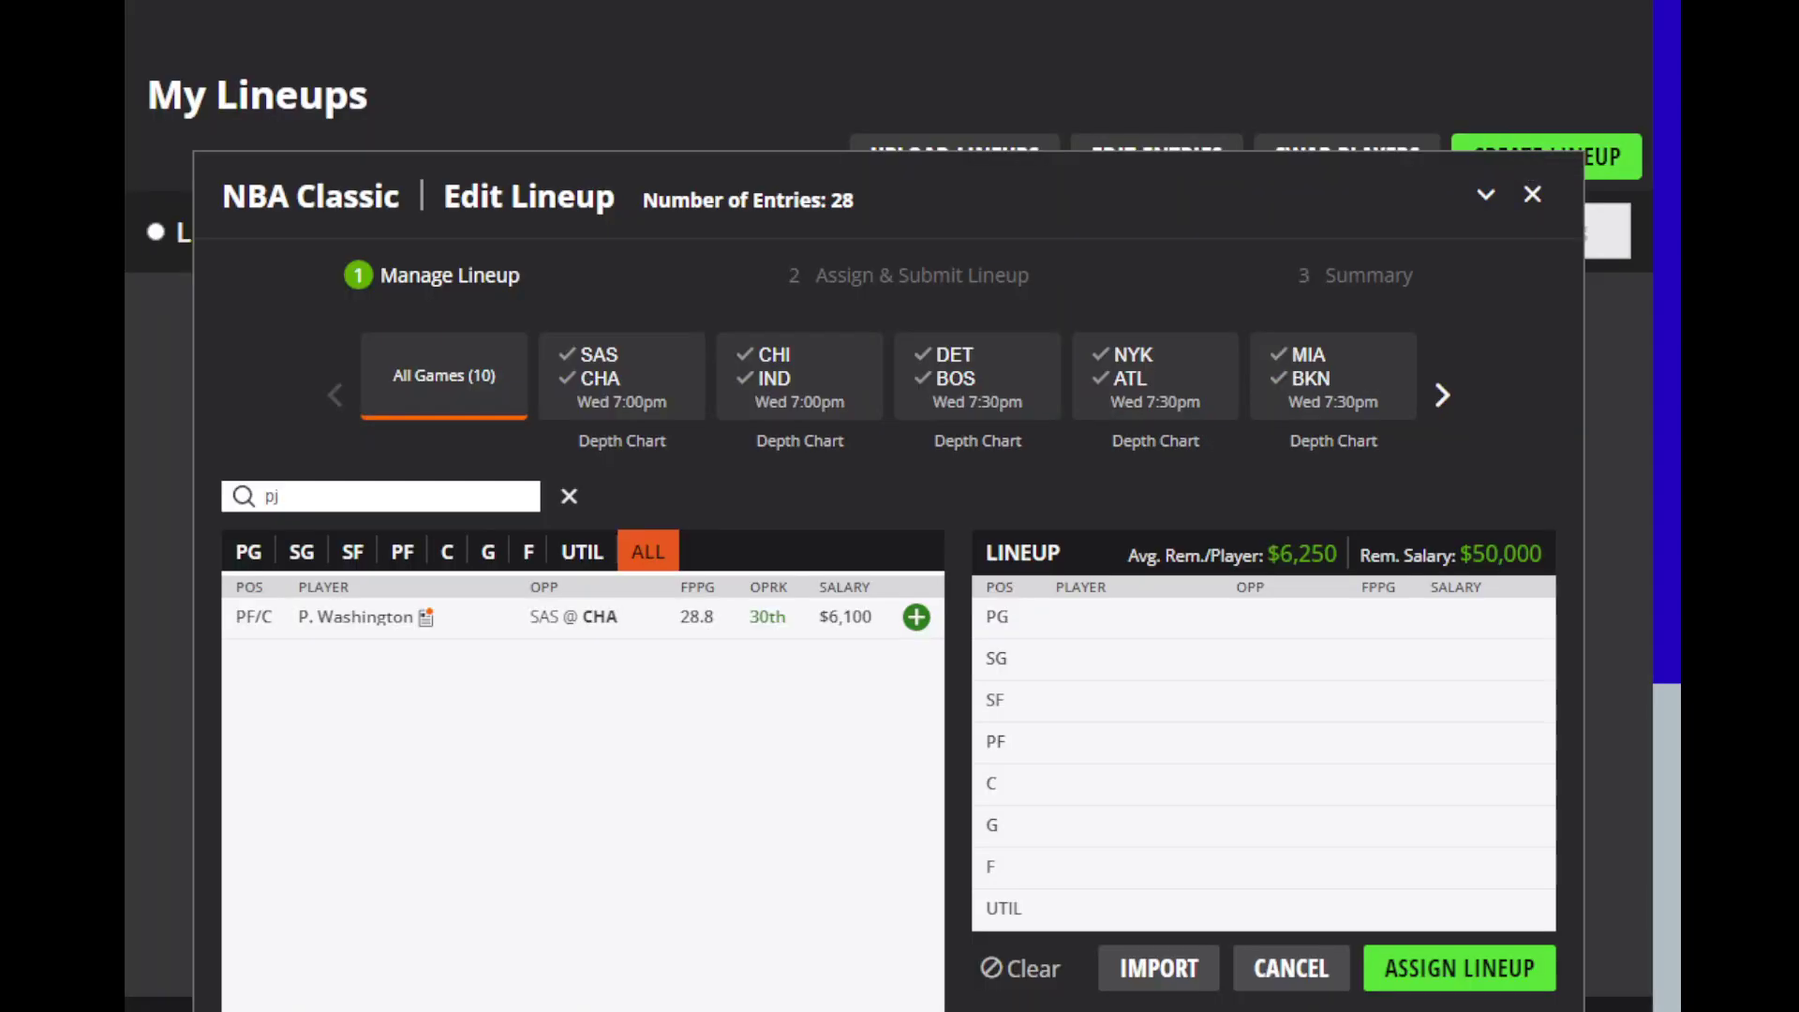
Step: Search 'mald' and review Celtics point guard M. Brogdon's game log, then close his profile
click(452, 496)
key(BackSpace)
key(BackSpace)
text(mald)
click(348, 620)
click(855, 370)
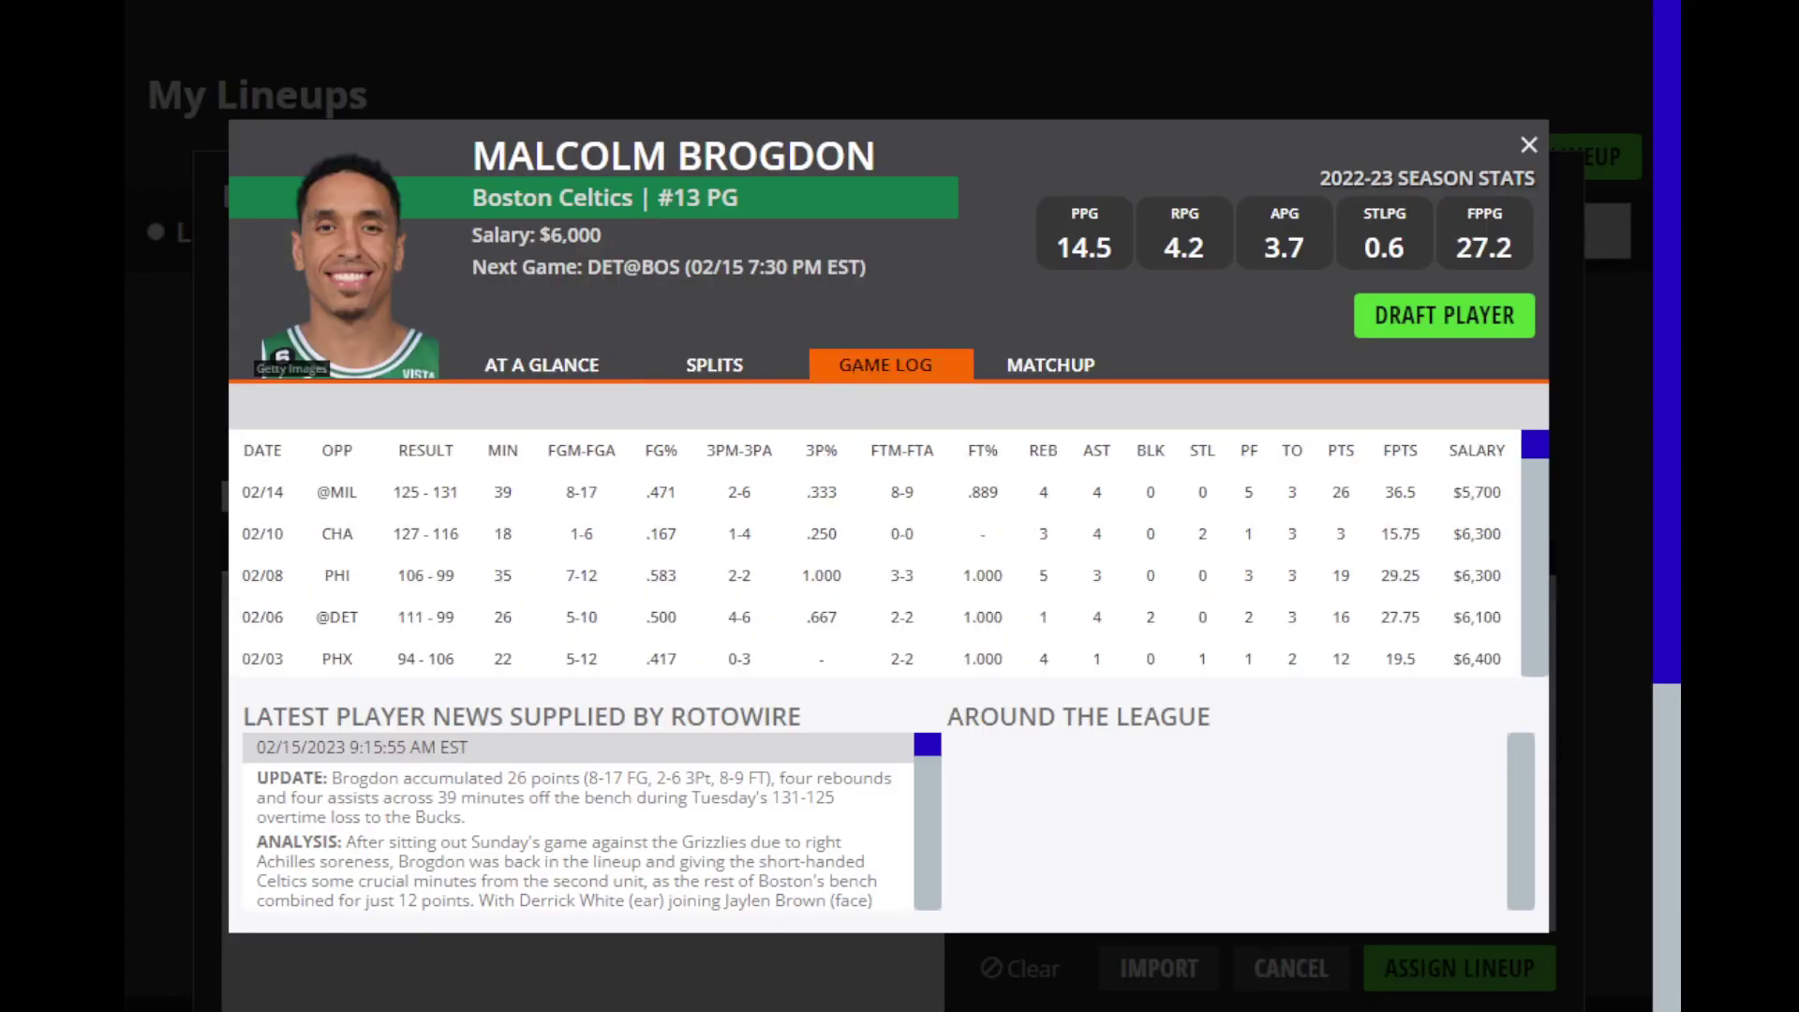
click(1527, 147)
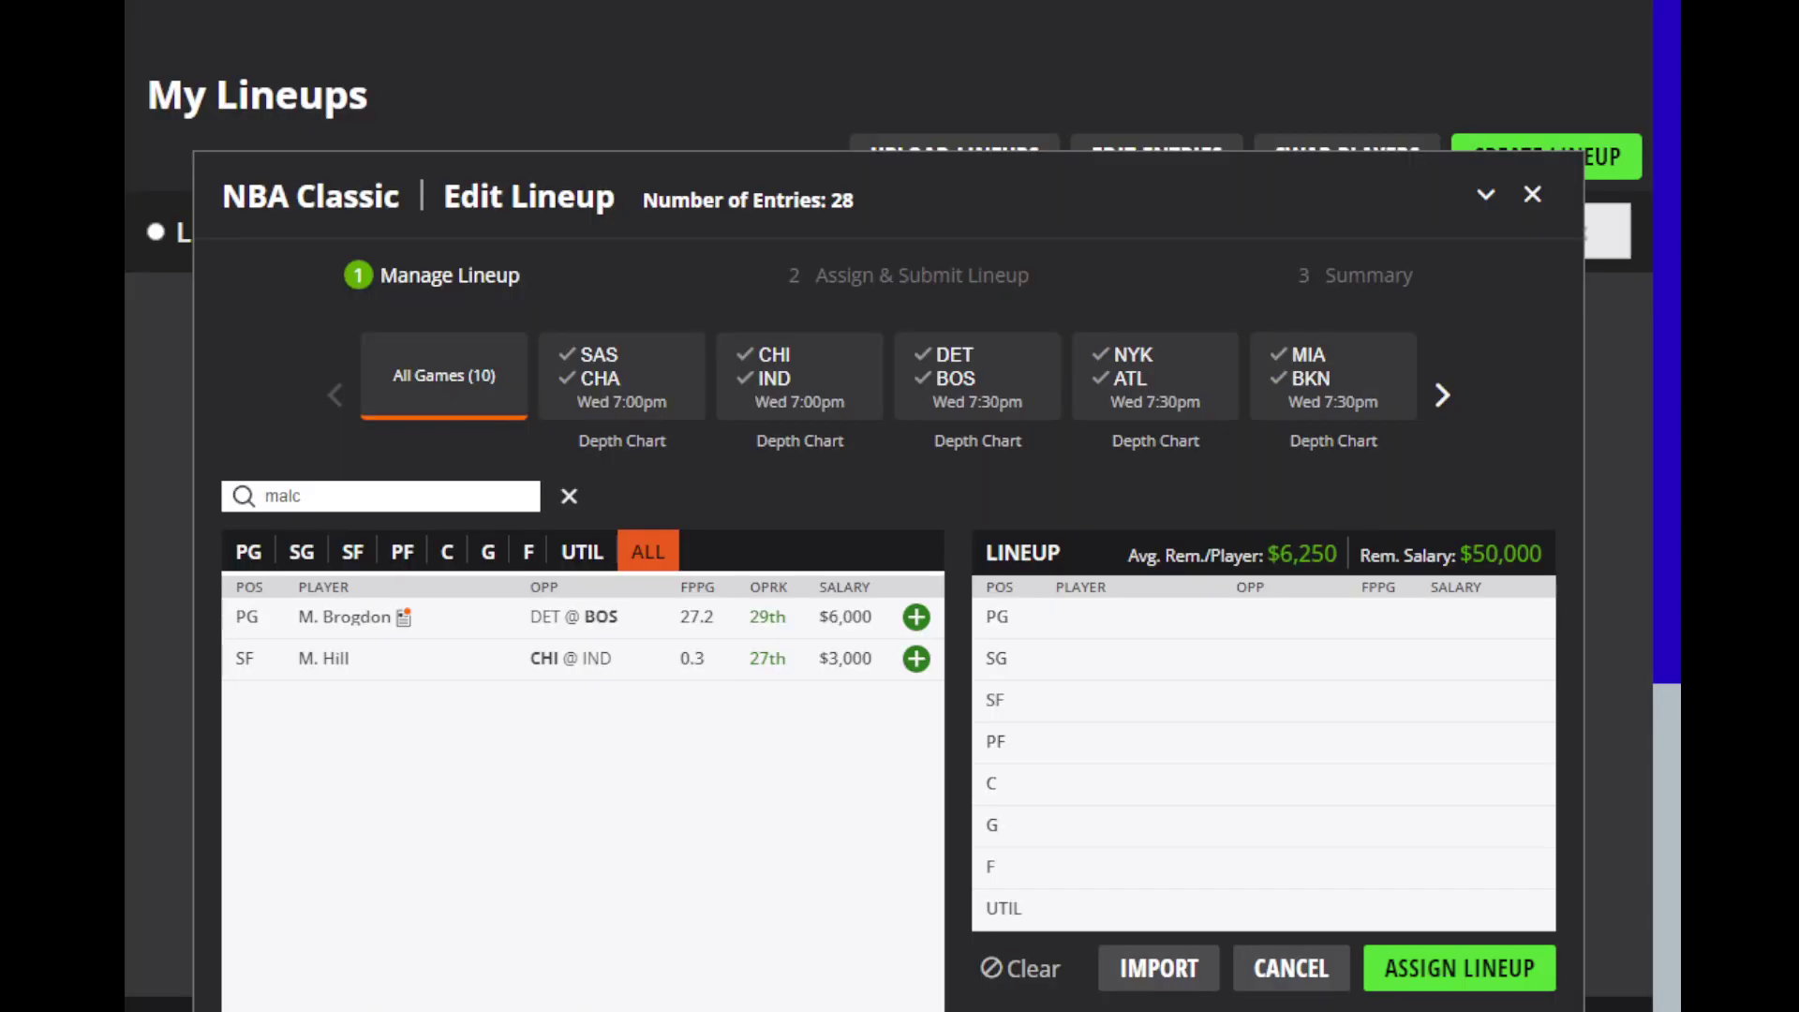
Step: Search 'kess' and review Walker Kessler's game log, then close his profile
double_click(503, 499)
text(k)
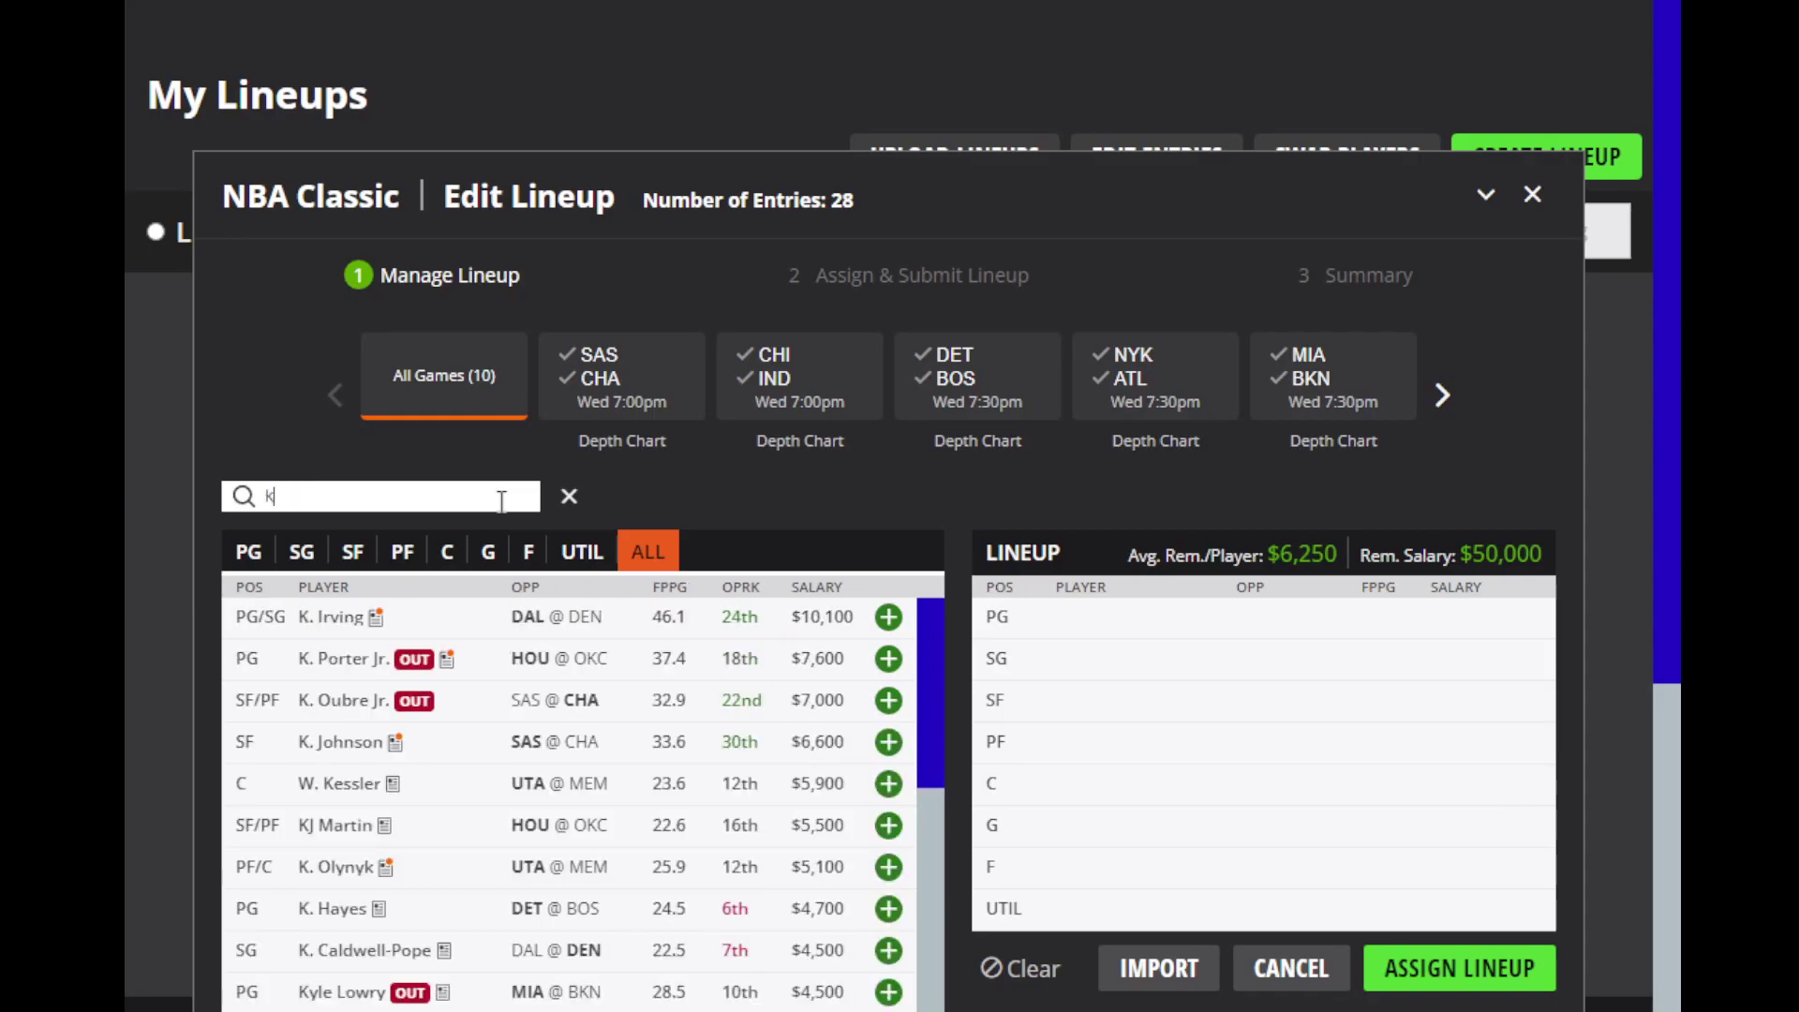
text(ess)
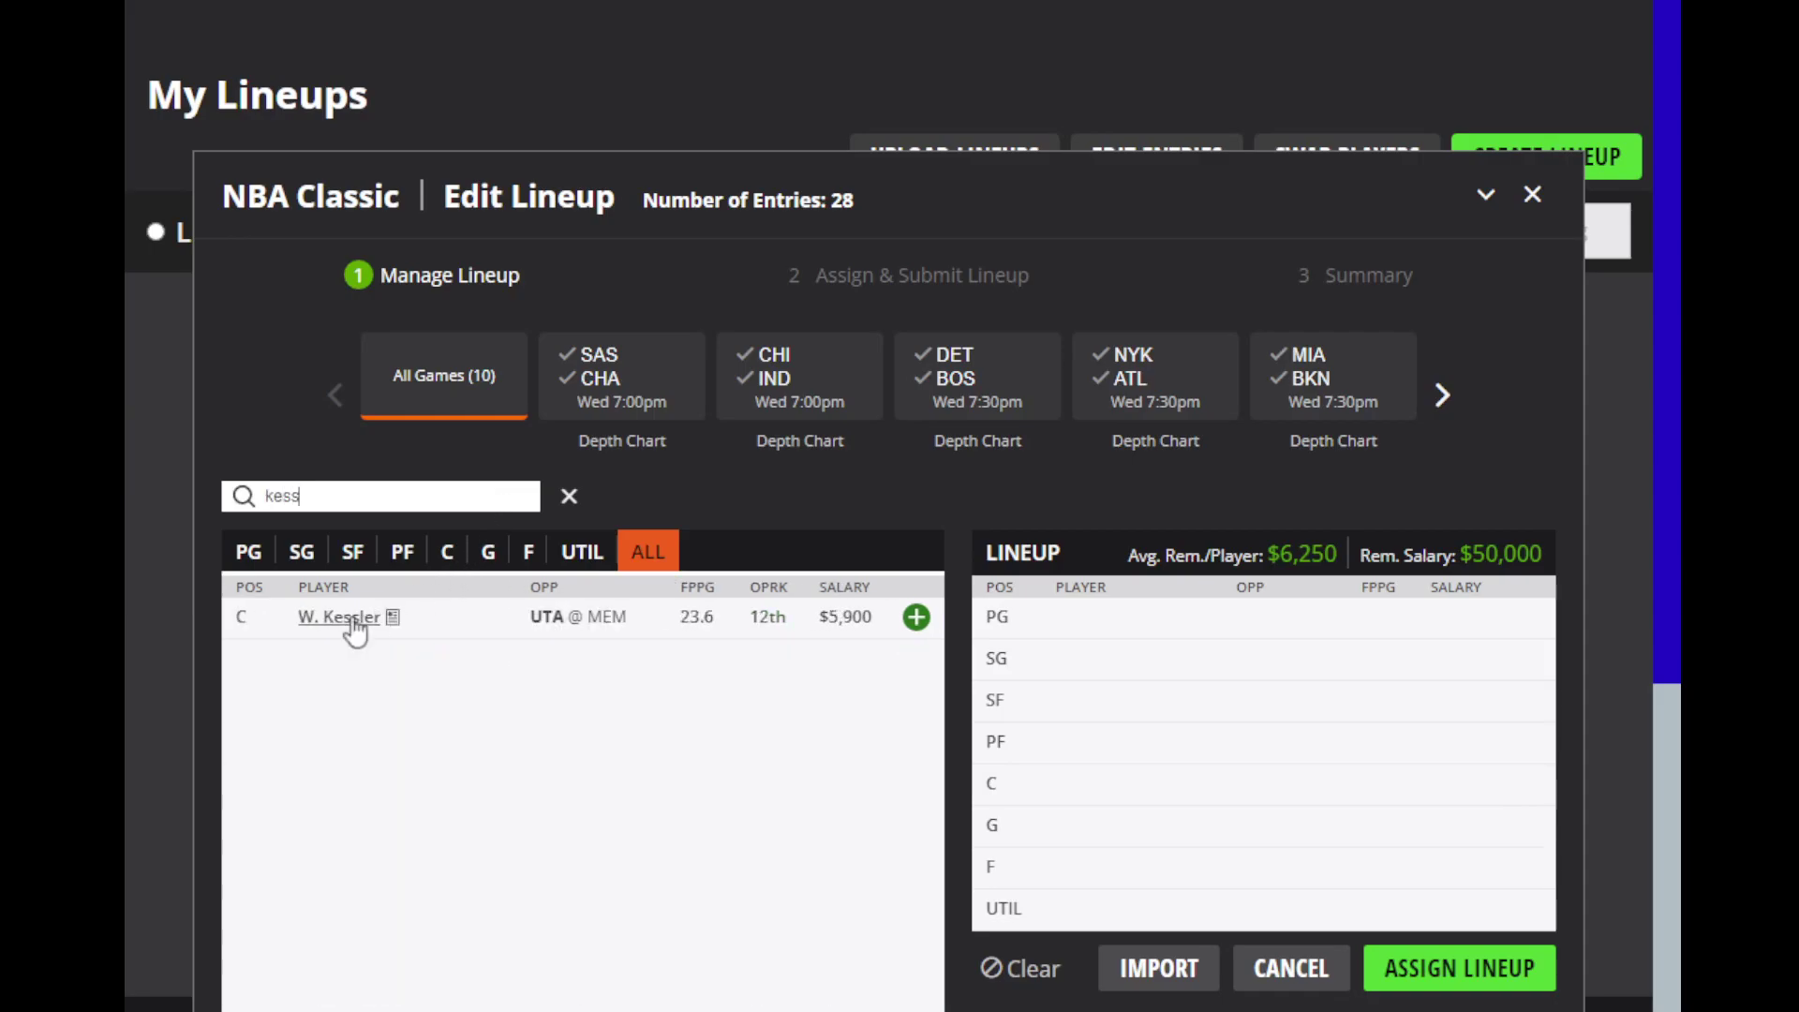
click(326, 618)
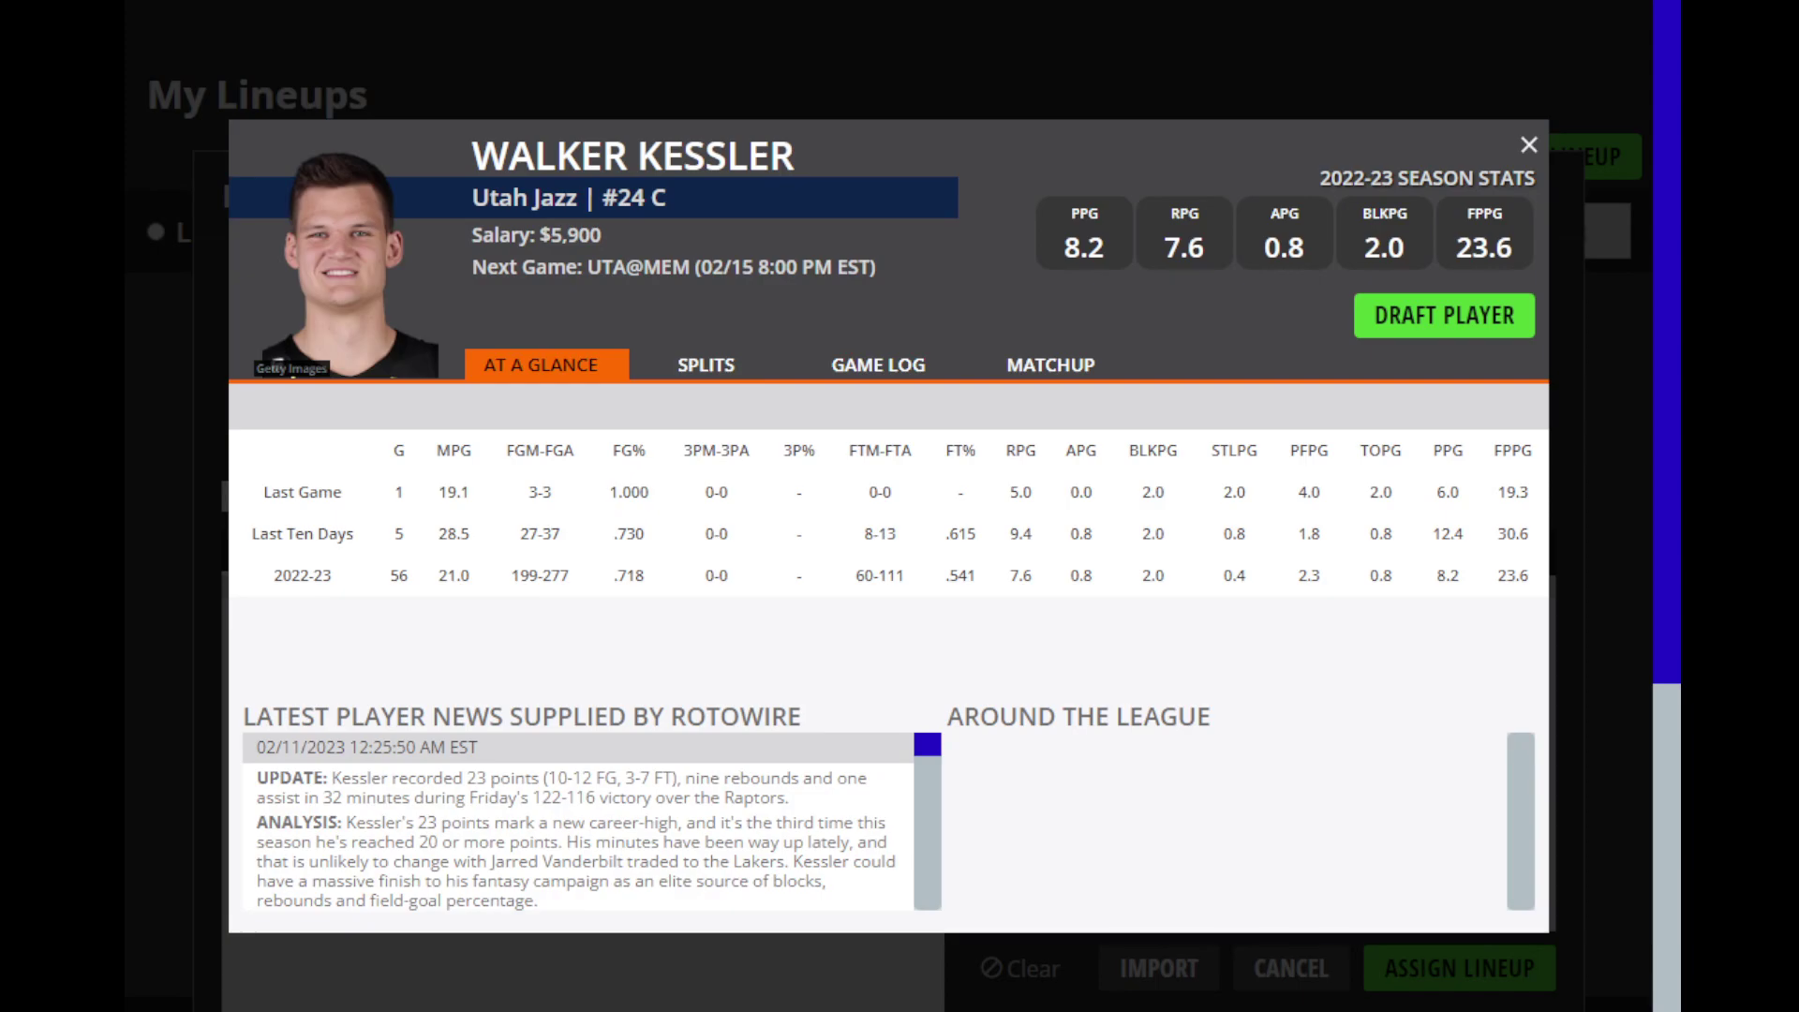
click(875, 375)
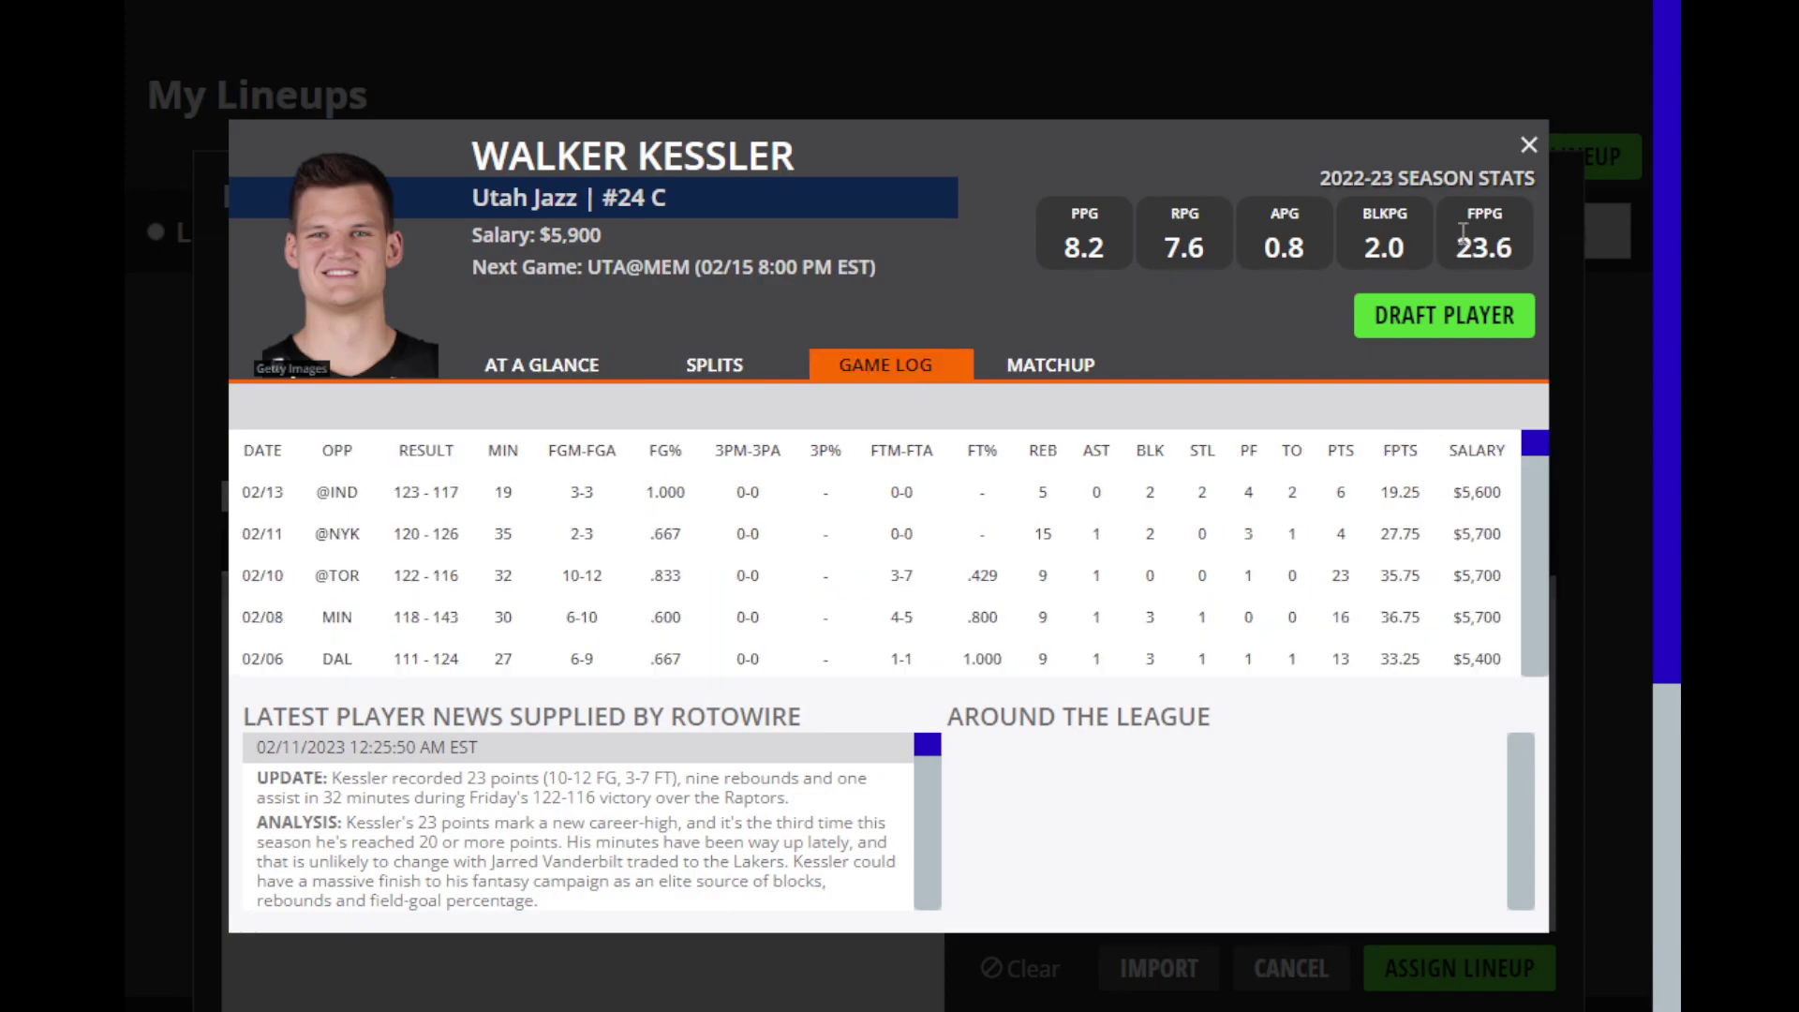
click(1529, 144)
Step: Search 'mark' and look over M. Williams's season profile, then close it
double_click(481, 505)
key(BackSpace)
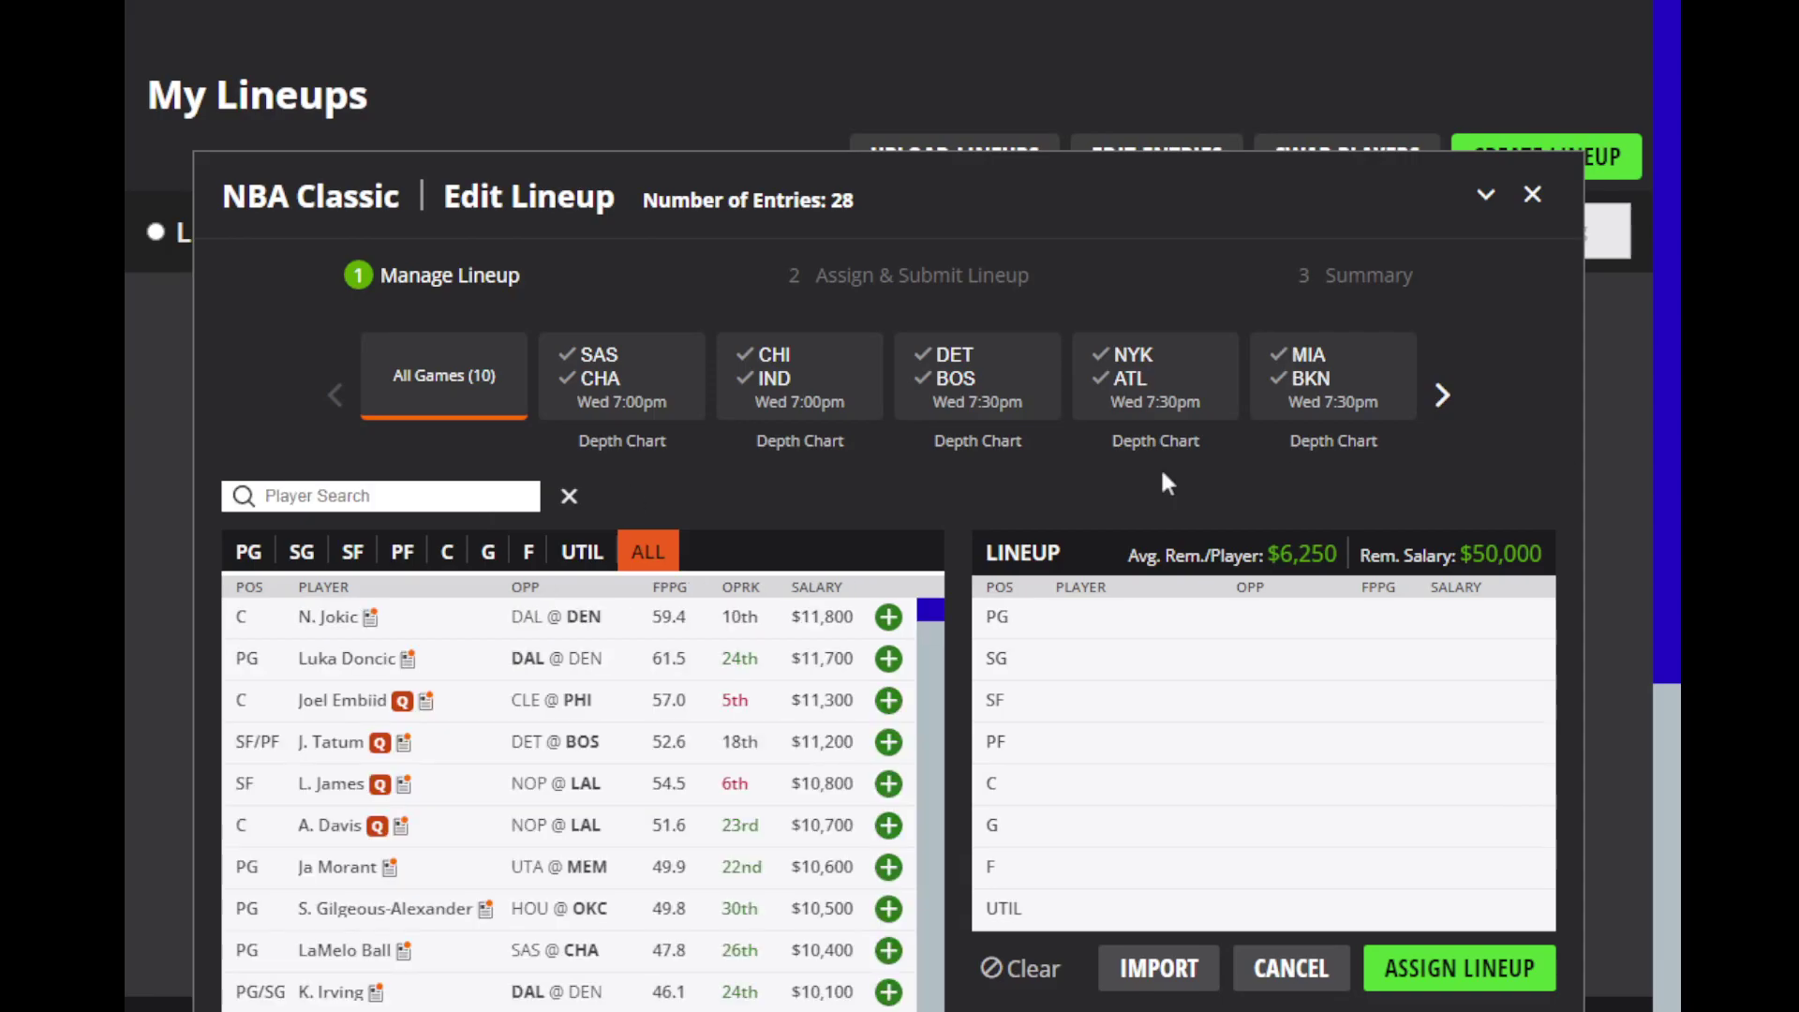
text(mark)
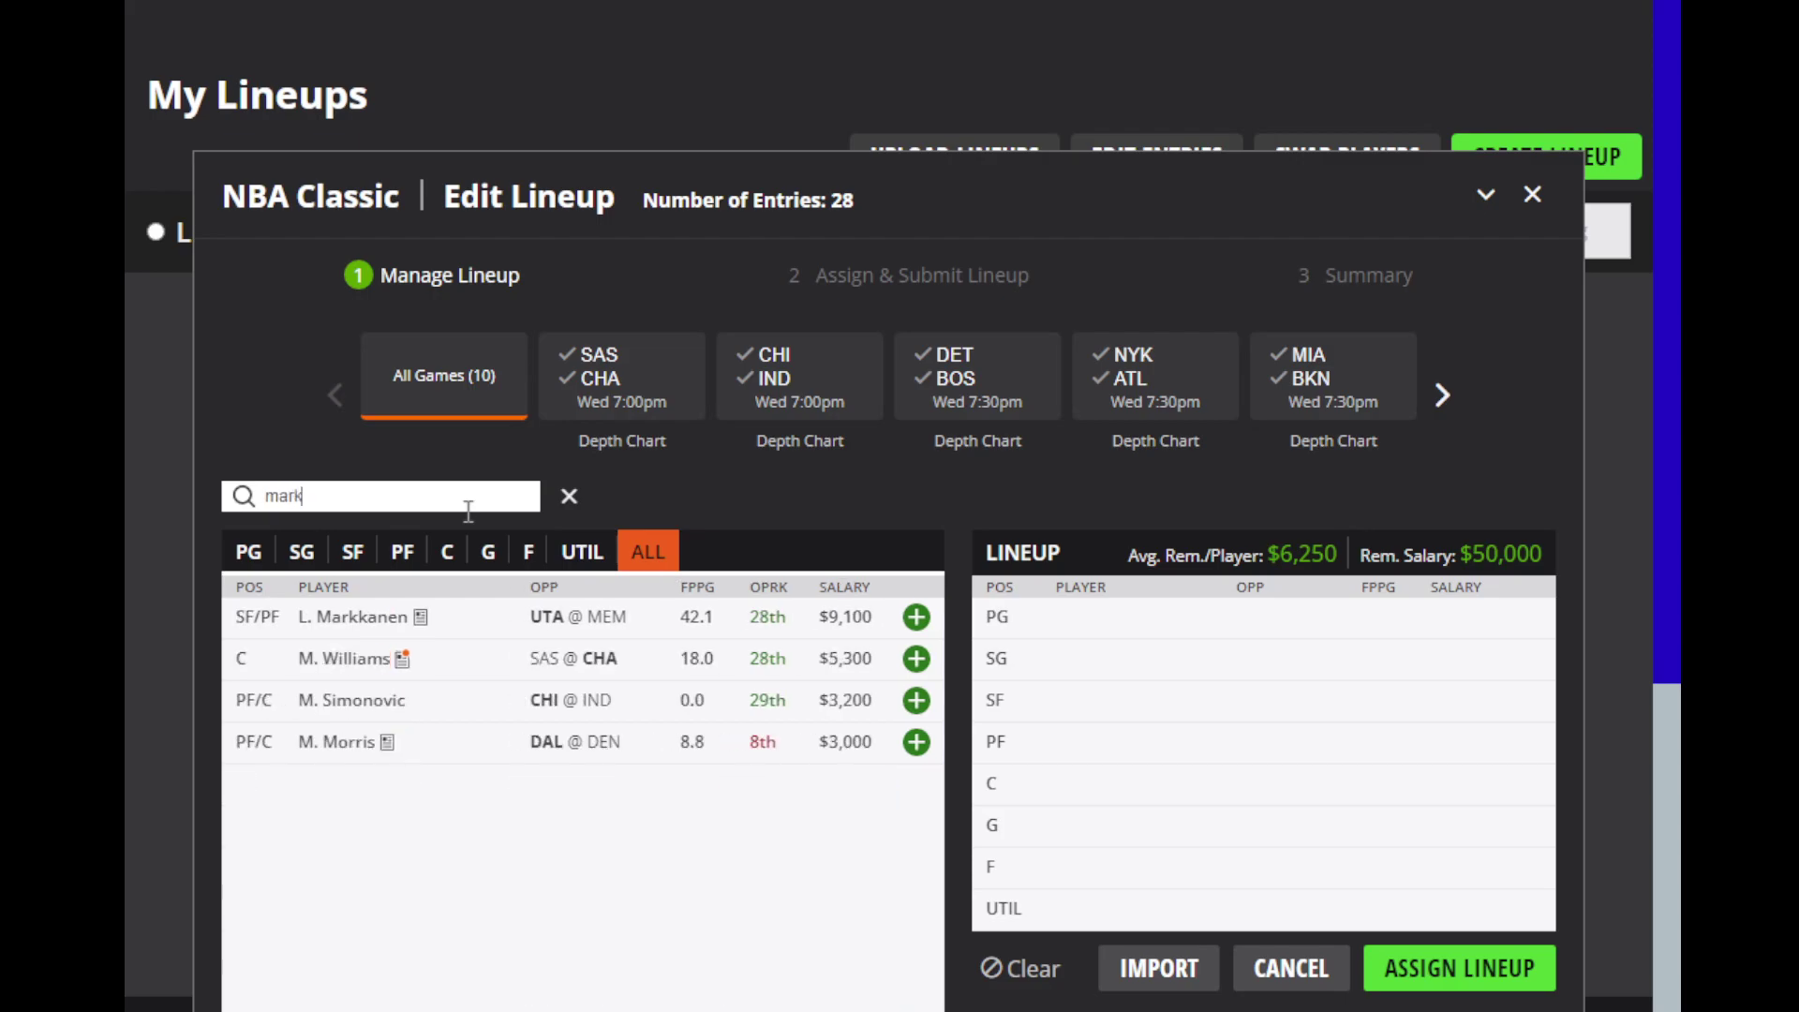
click(330, 657)
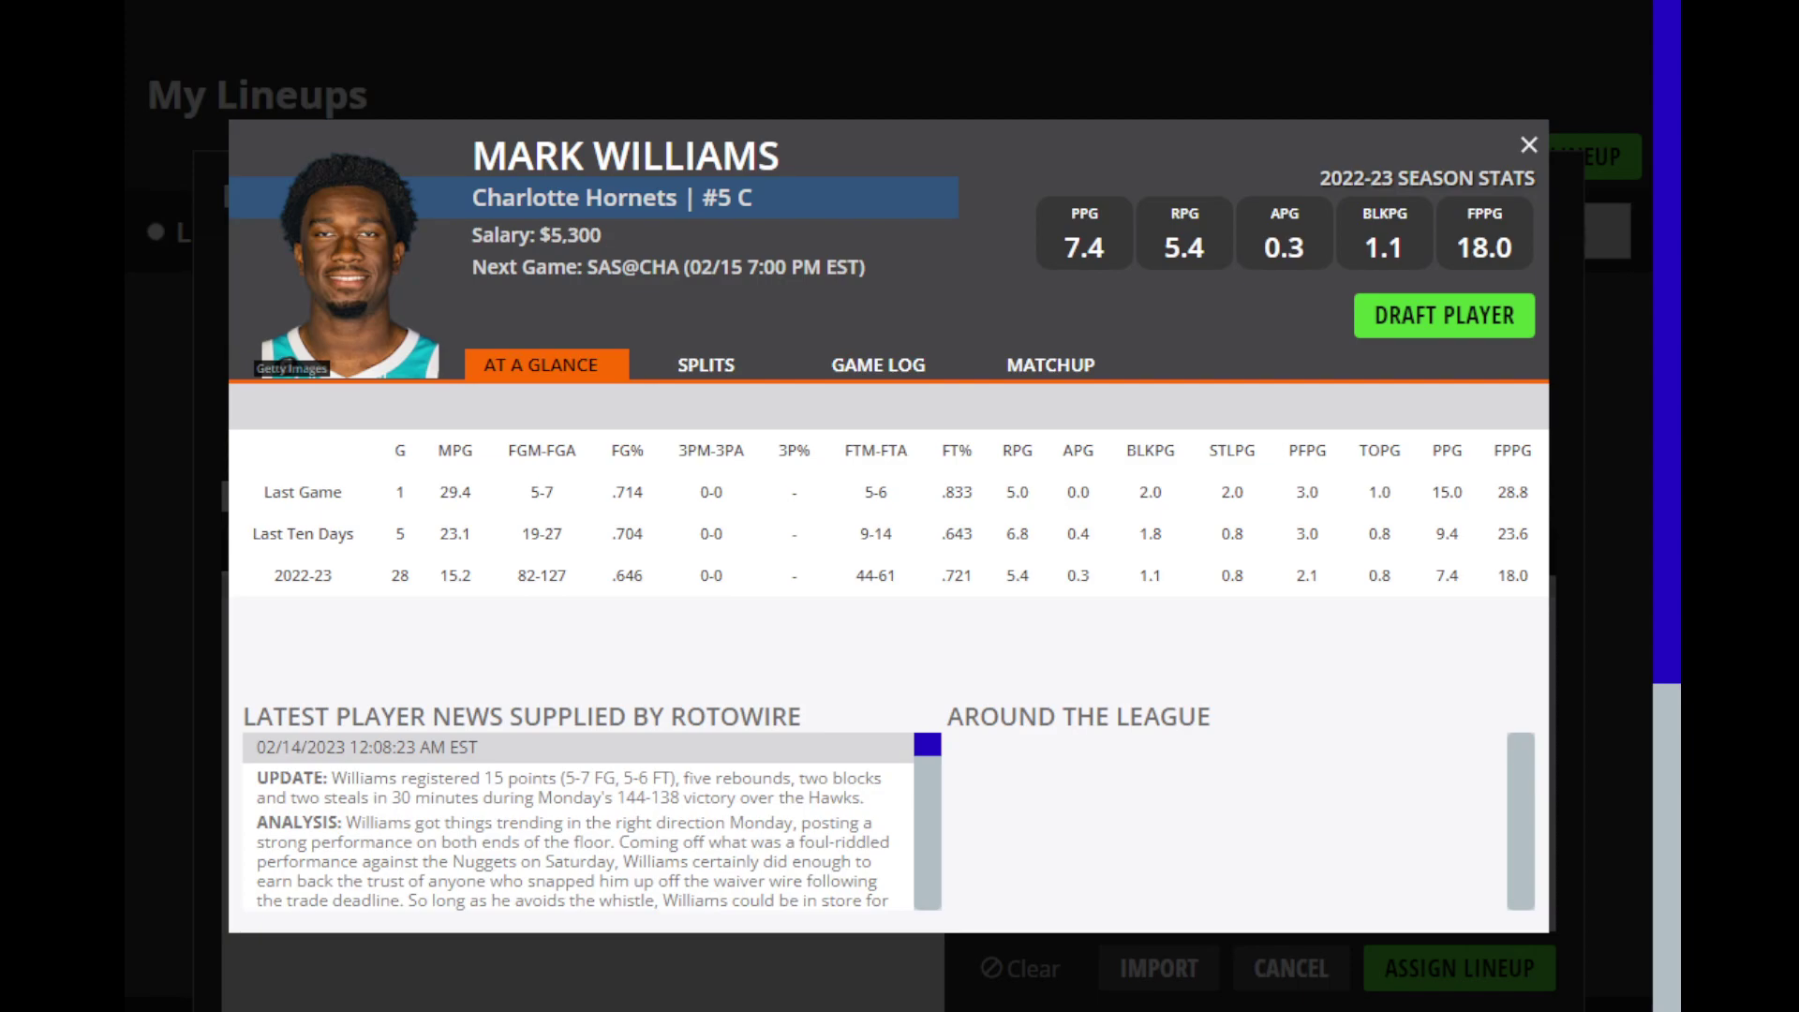
click(1528, 146)
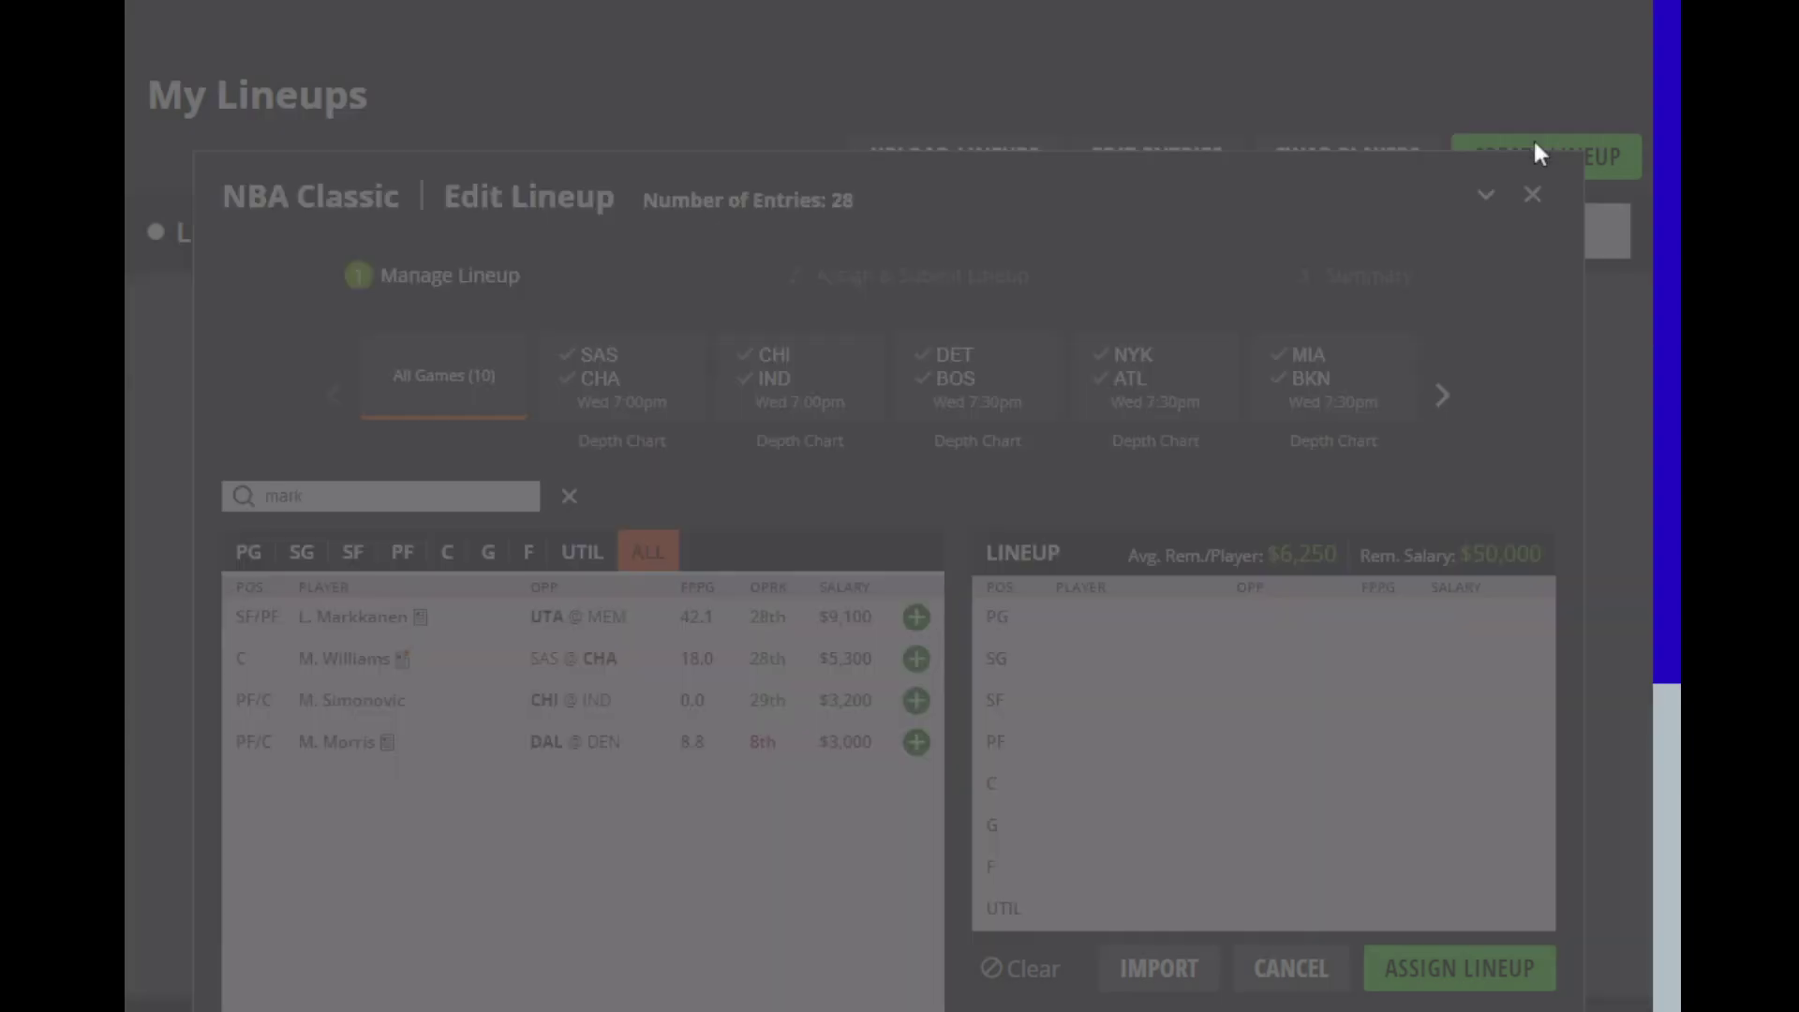
double_click(487, 507)
key(BackSpace)
text(coll)
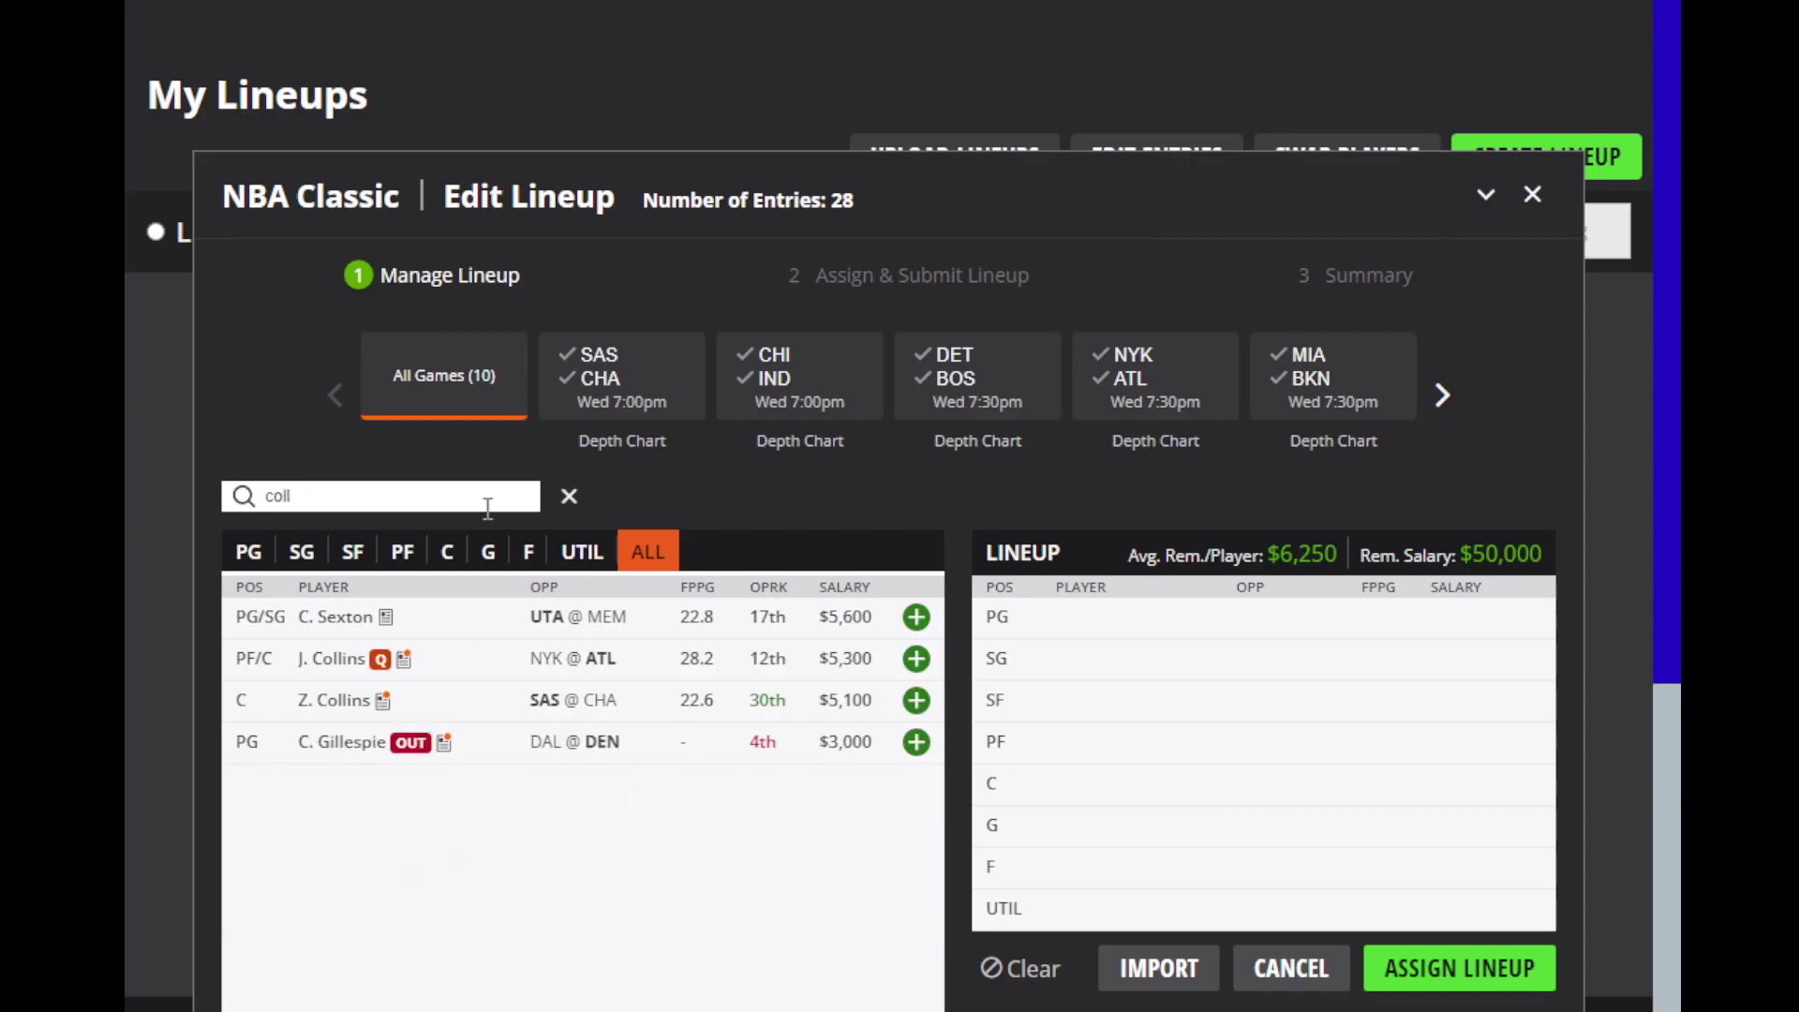
click(351, 703)
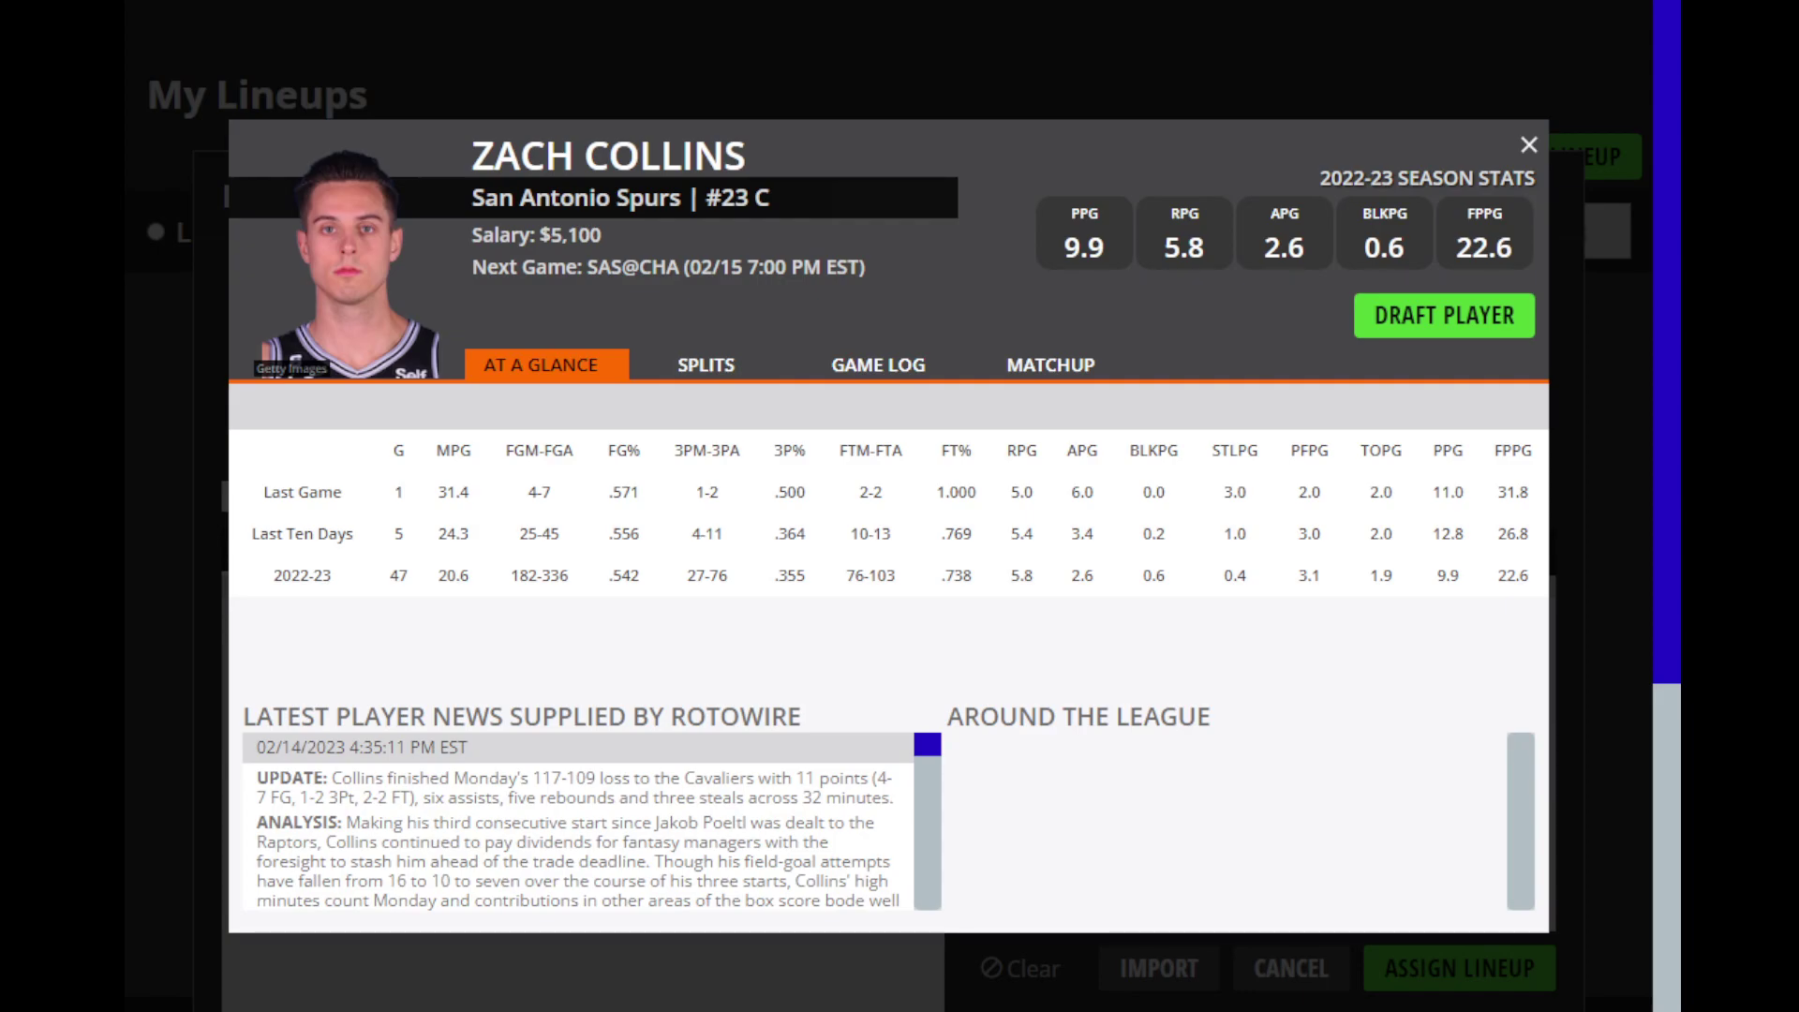
click(1529, 144)
Step: Replace the 'coll' search with 'benn' and open B. Mathurin's game log
double_click(498, 497)
key(BackSpace)
text(benn)
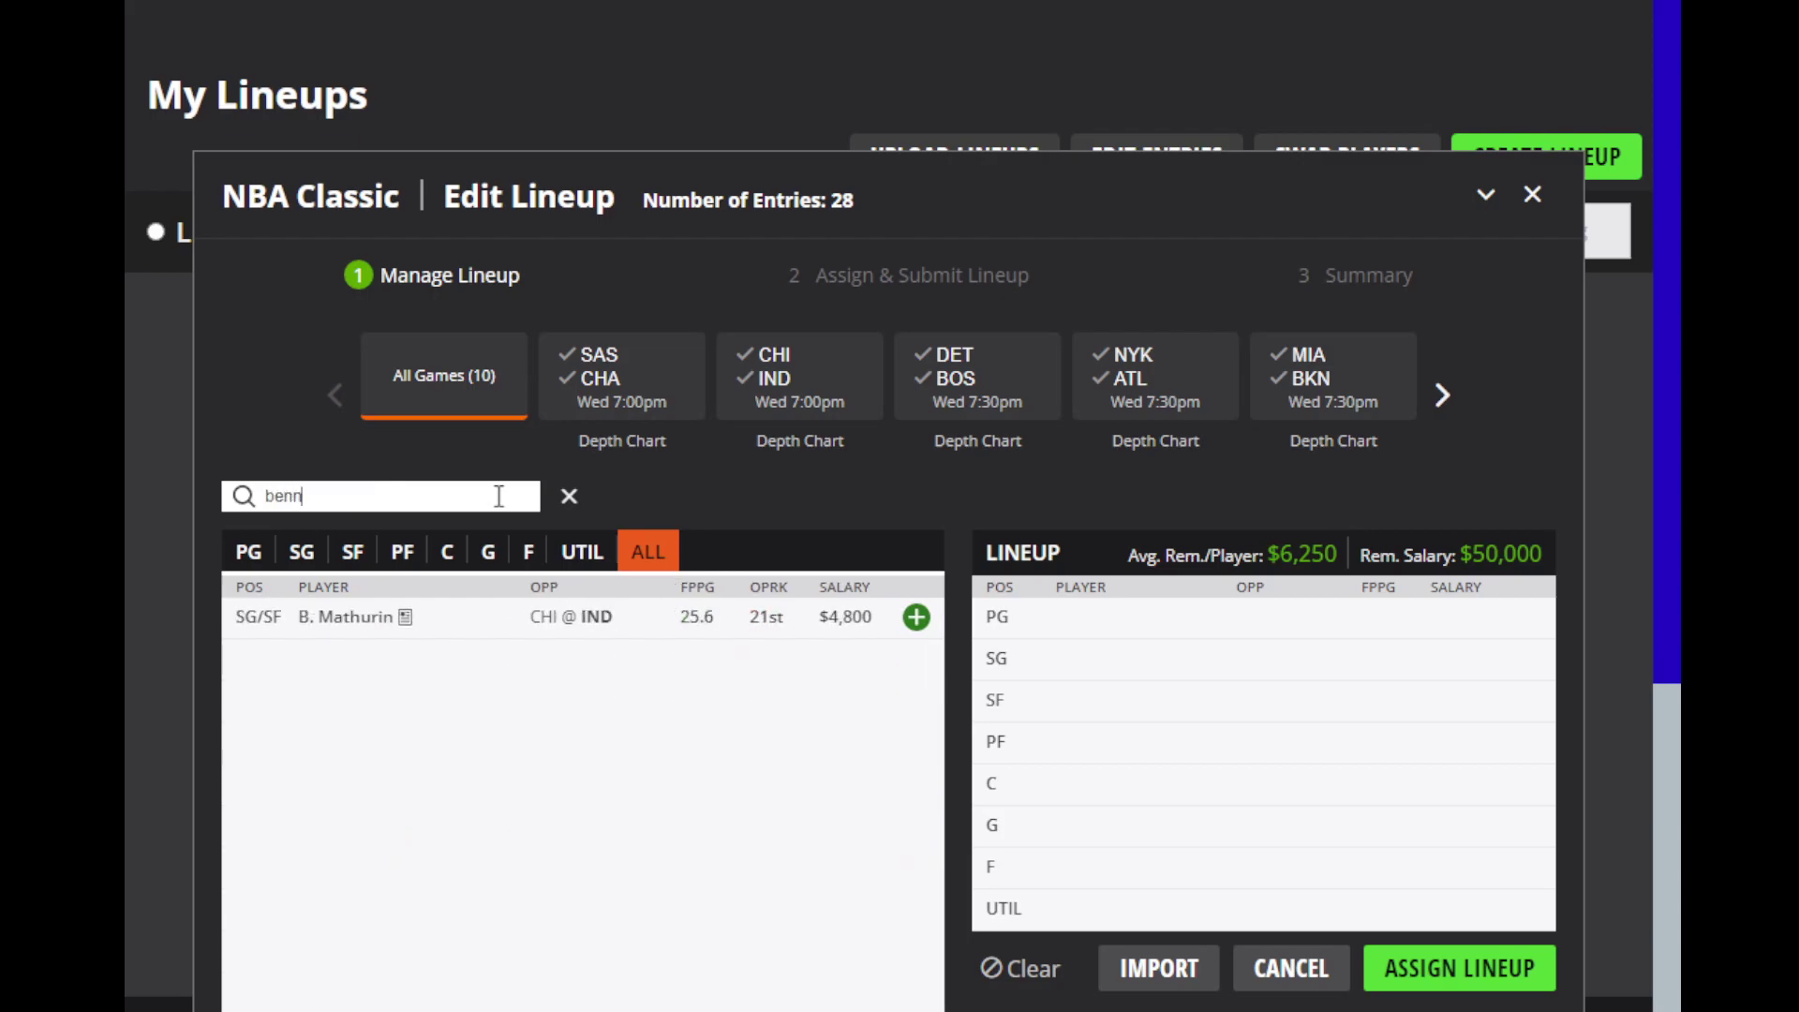
click(370, 618)
click(893, 384)
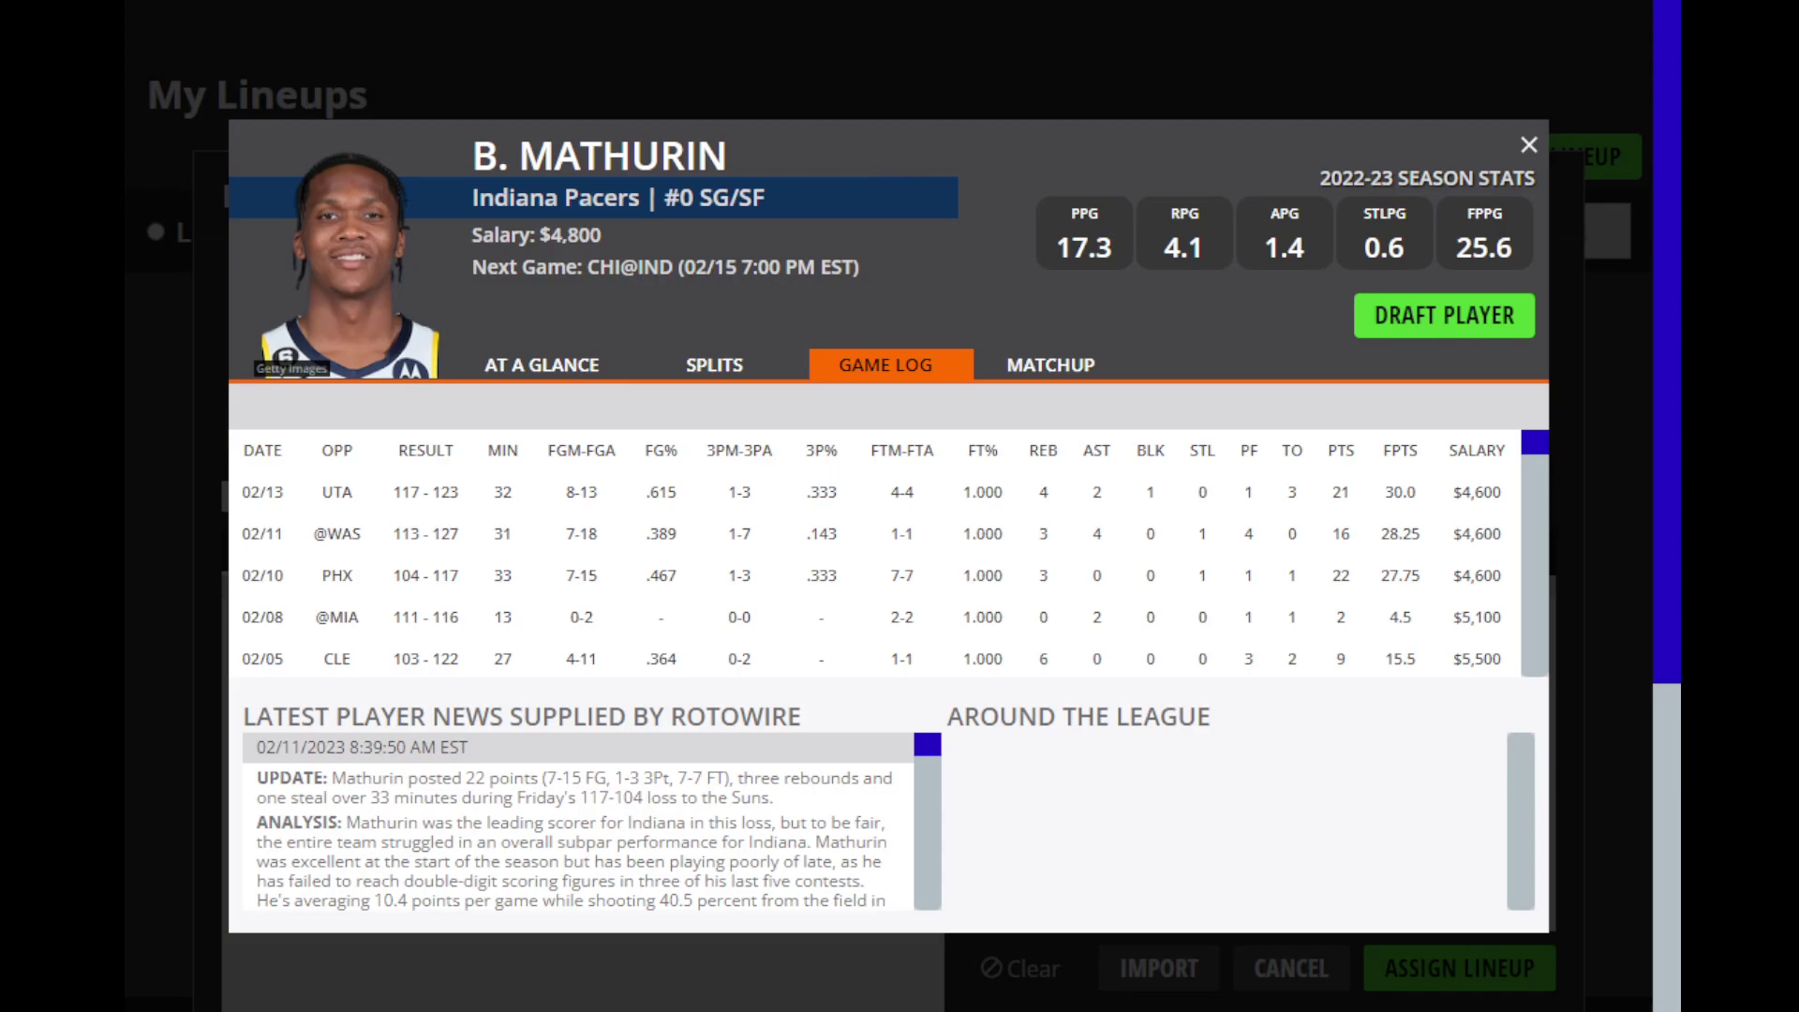
click(1527, 148)
double_click(429, 506)
key(BackSpace)
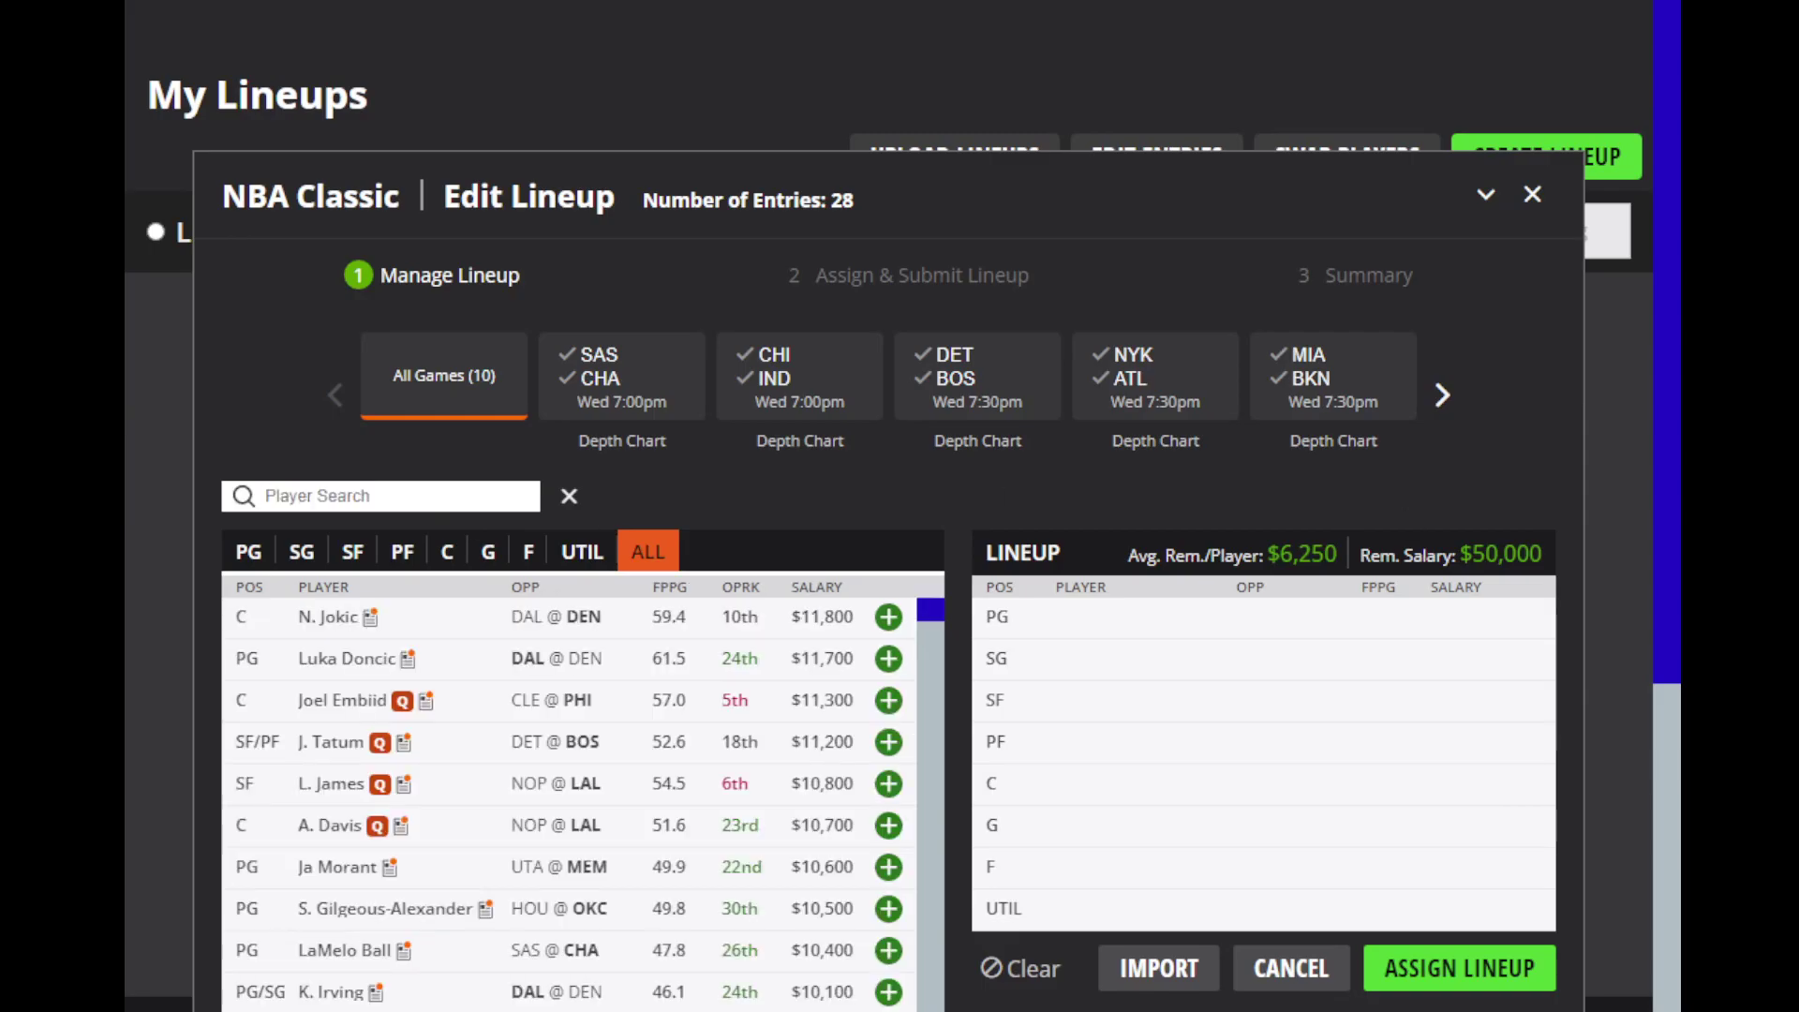
text(gabe)
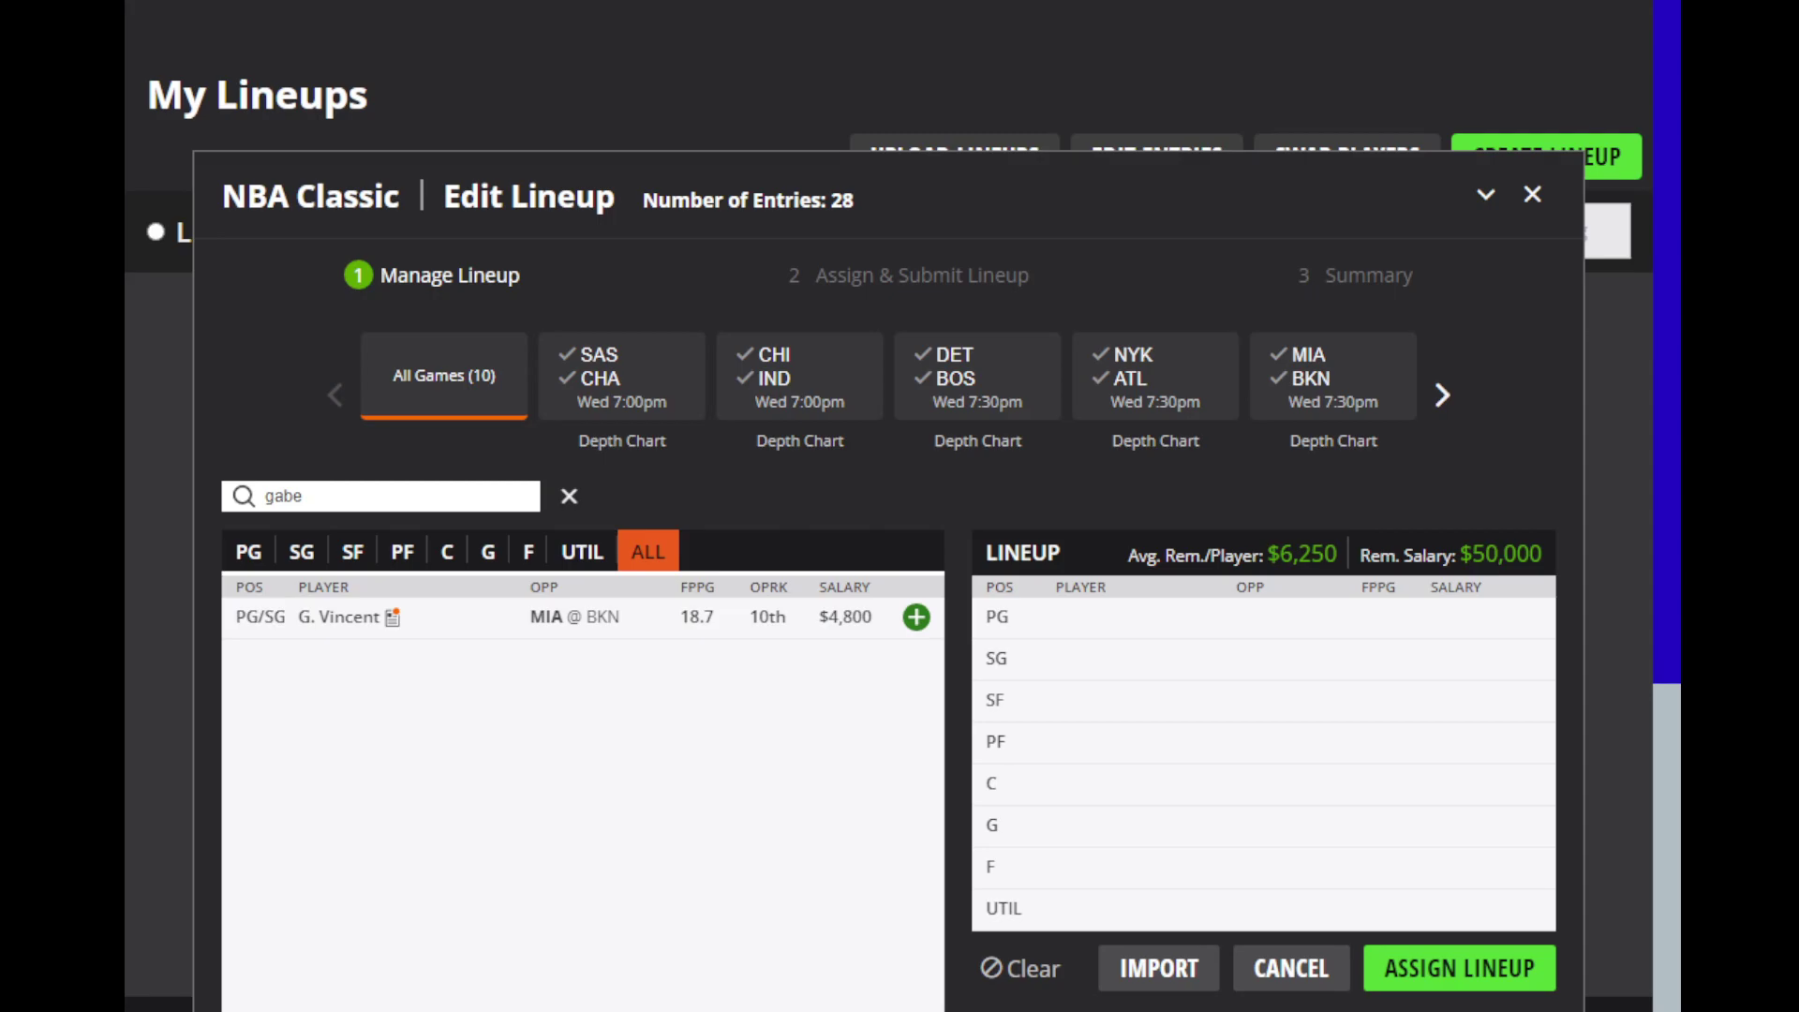
Step: Search 'sam', review Sam Hauser's game log, then close his profile
double_click(508, 494)
key(BackSpace)
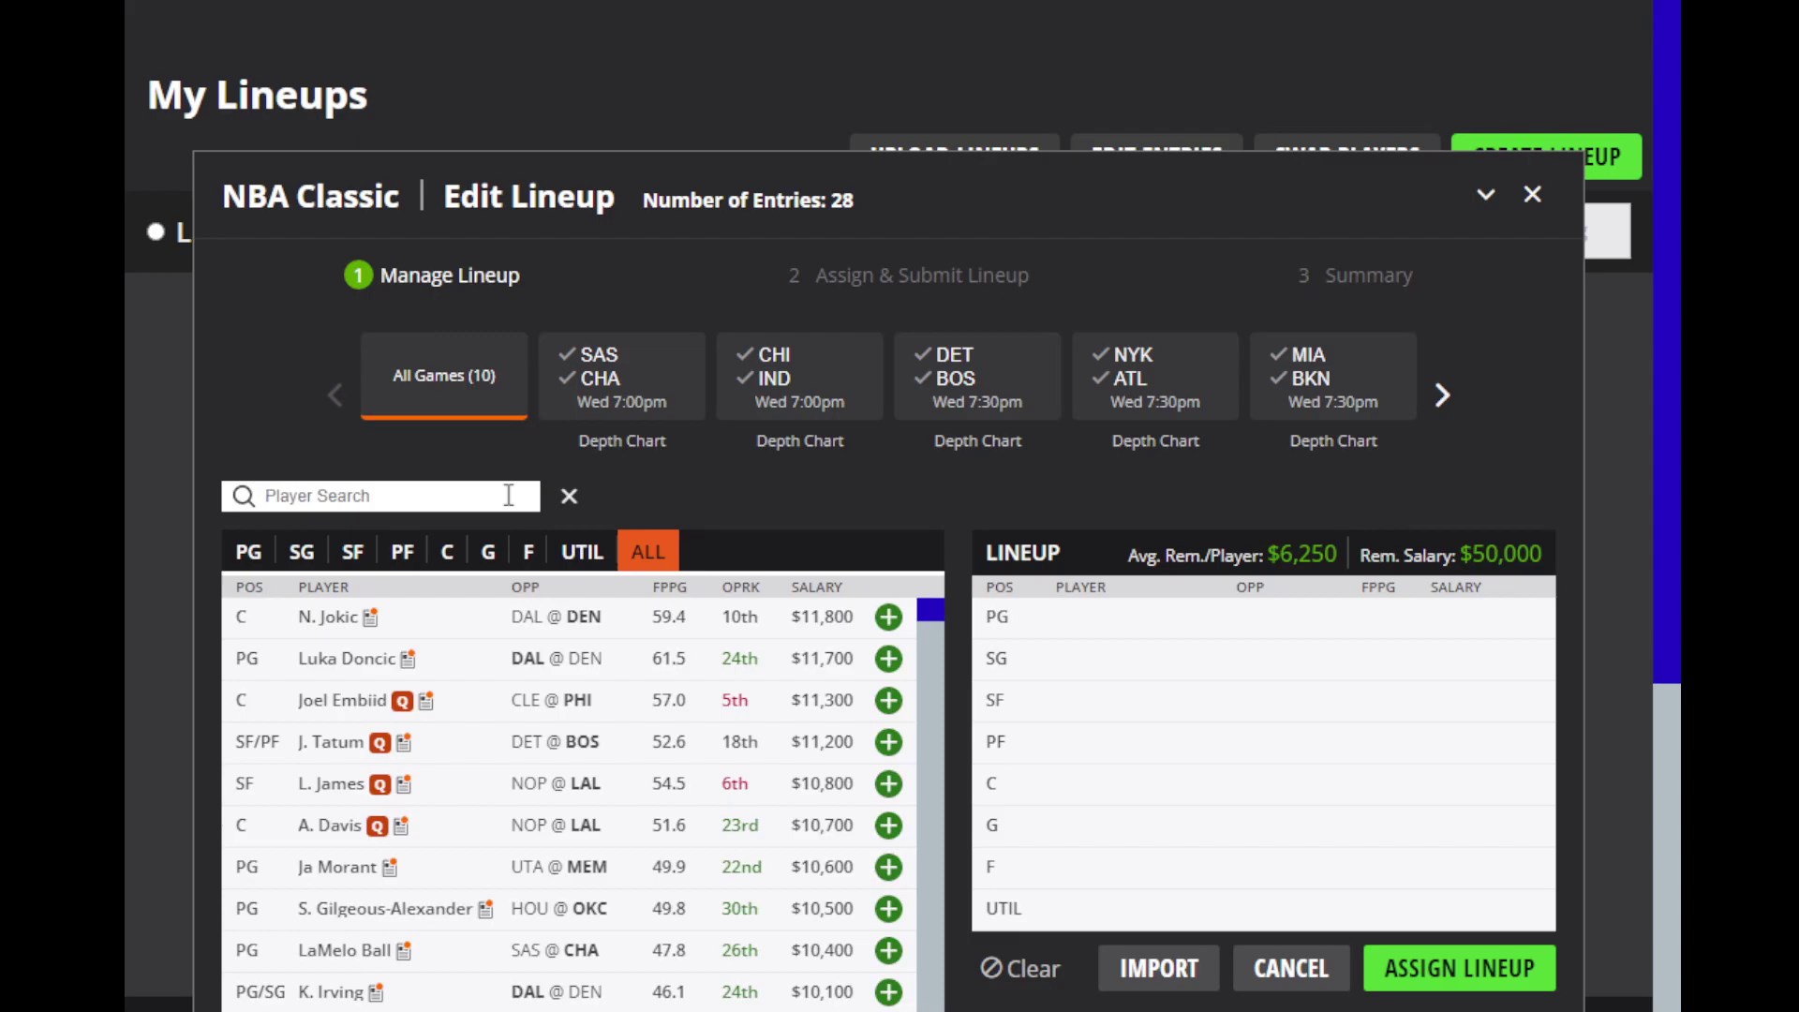
text(sam)
click(347, 617)
click(876, 370)
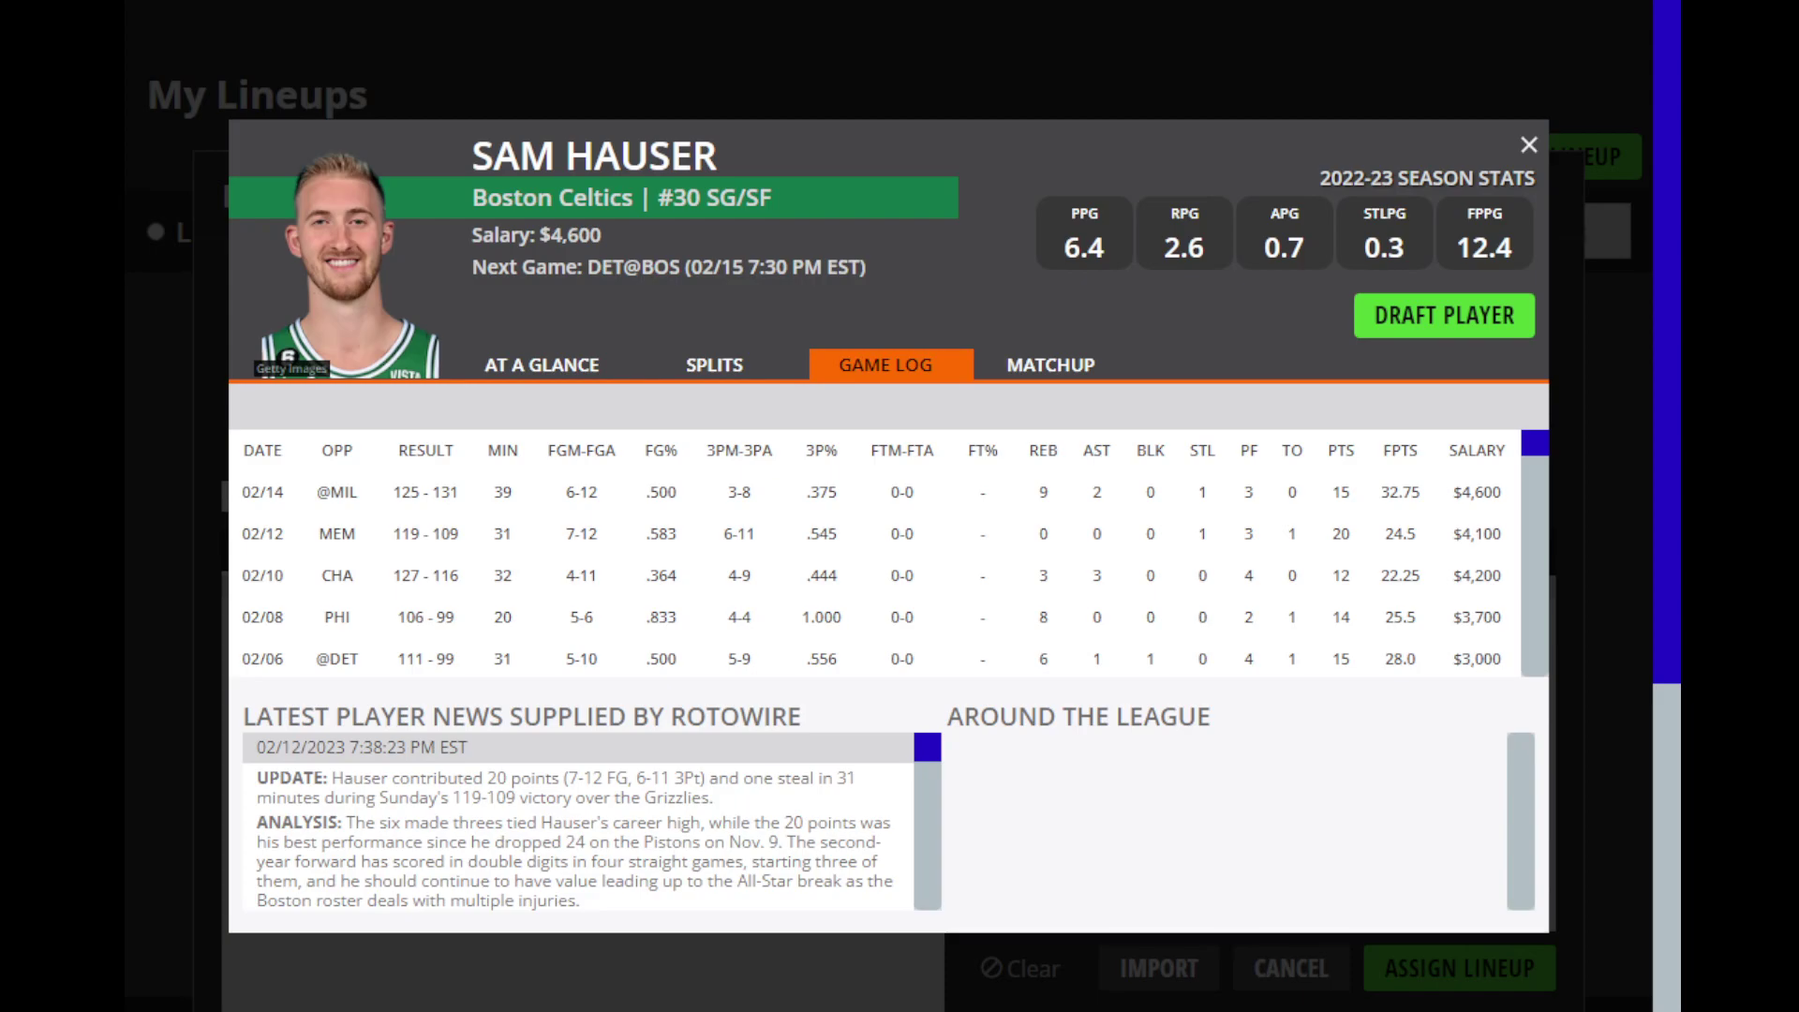
click(1530, 144)
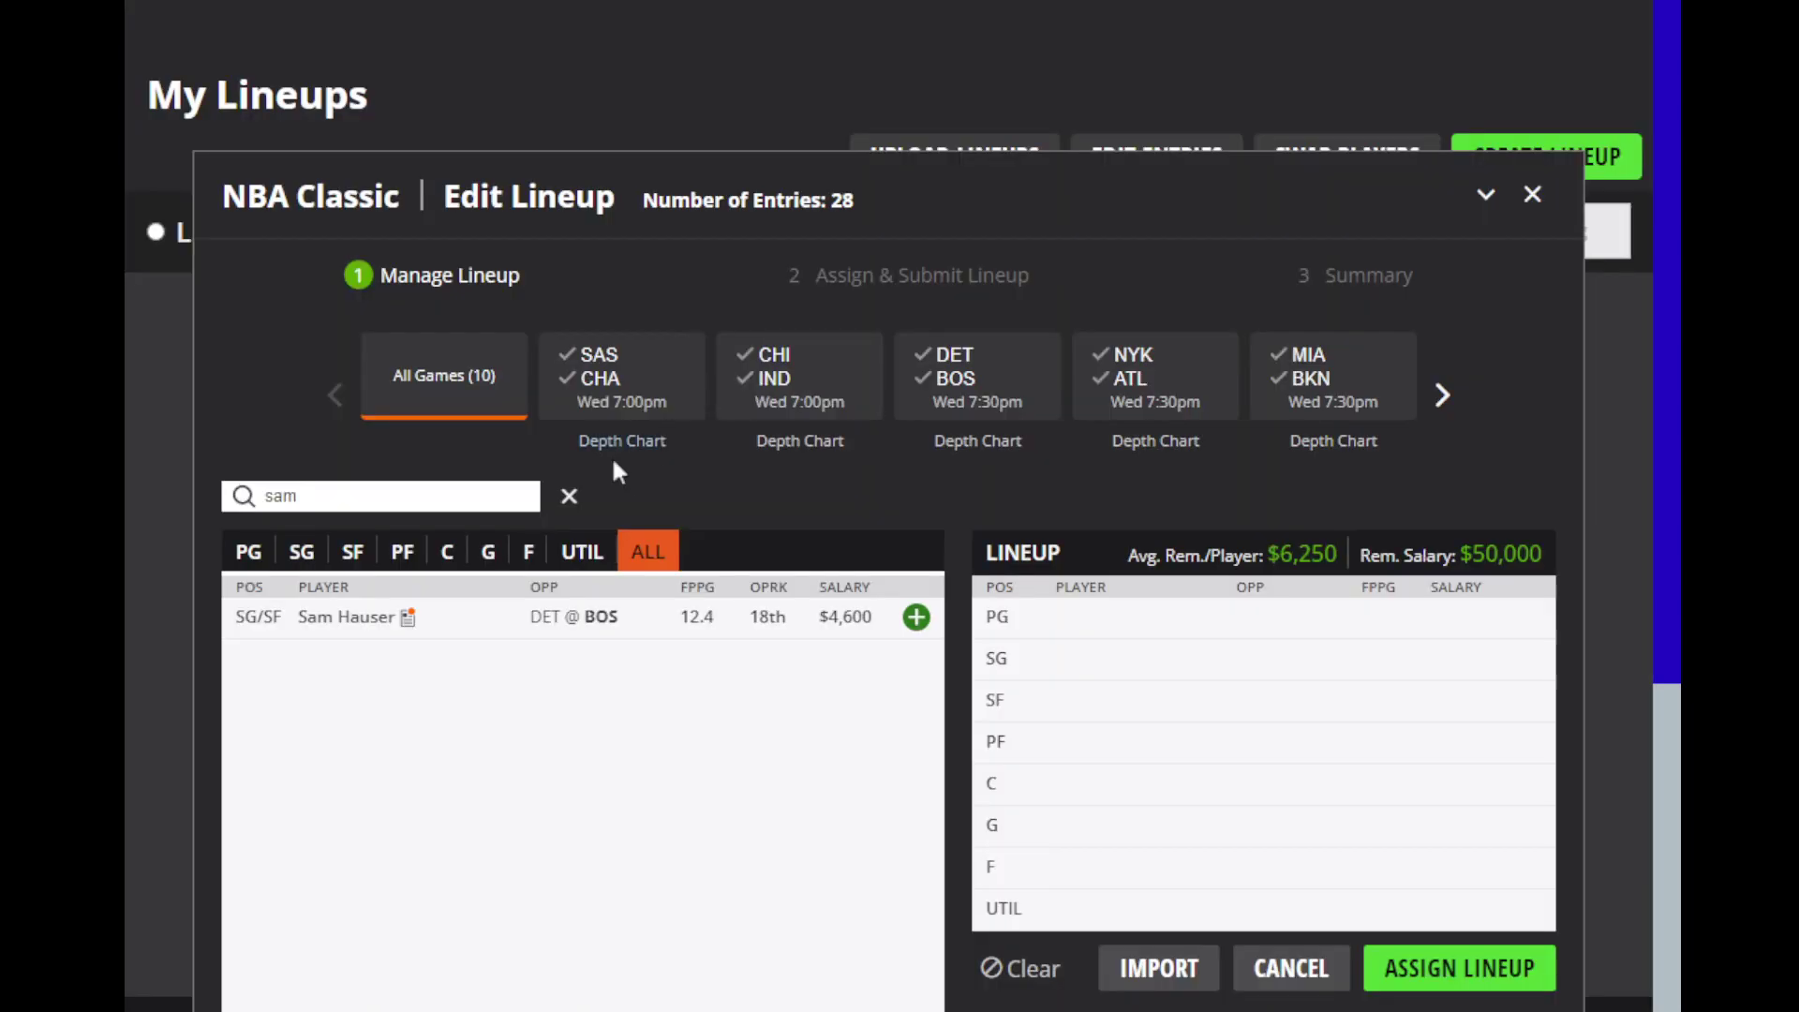
click(489, 511)
Step: Correct the search to 'dev', review Devonte' Graham's game log, then close his profile
text(d)
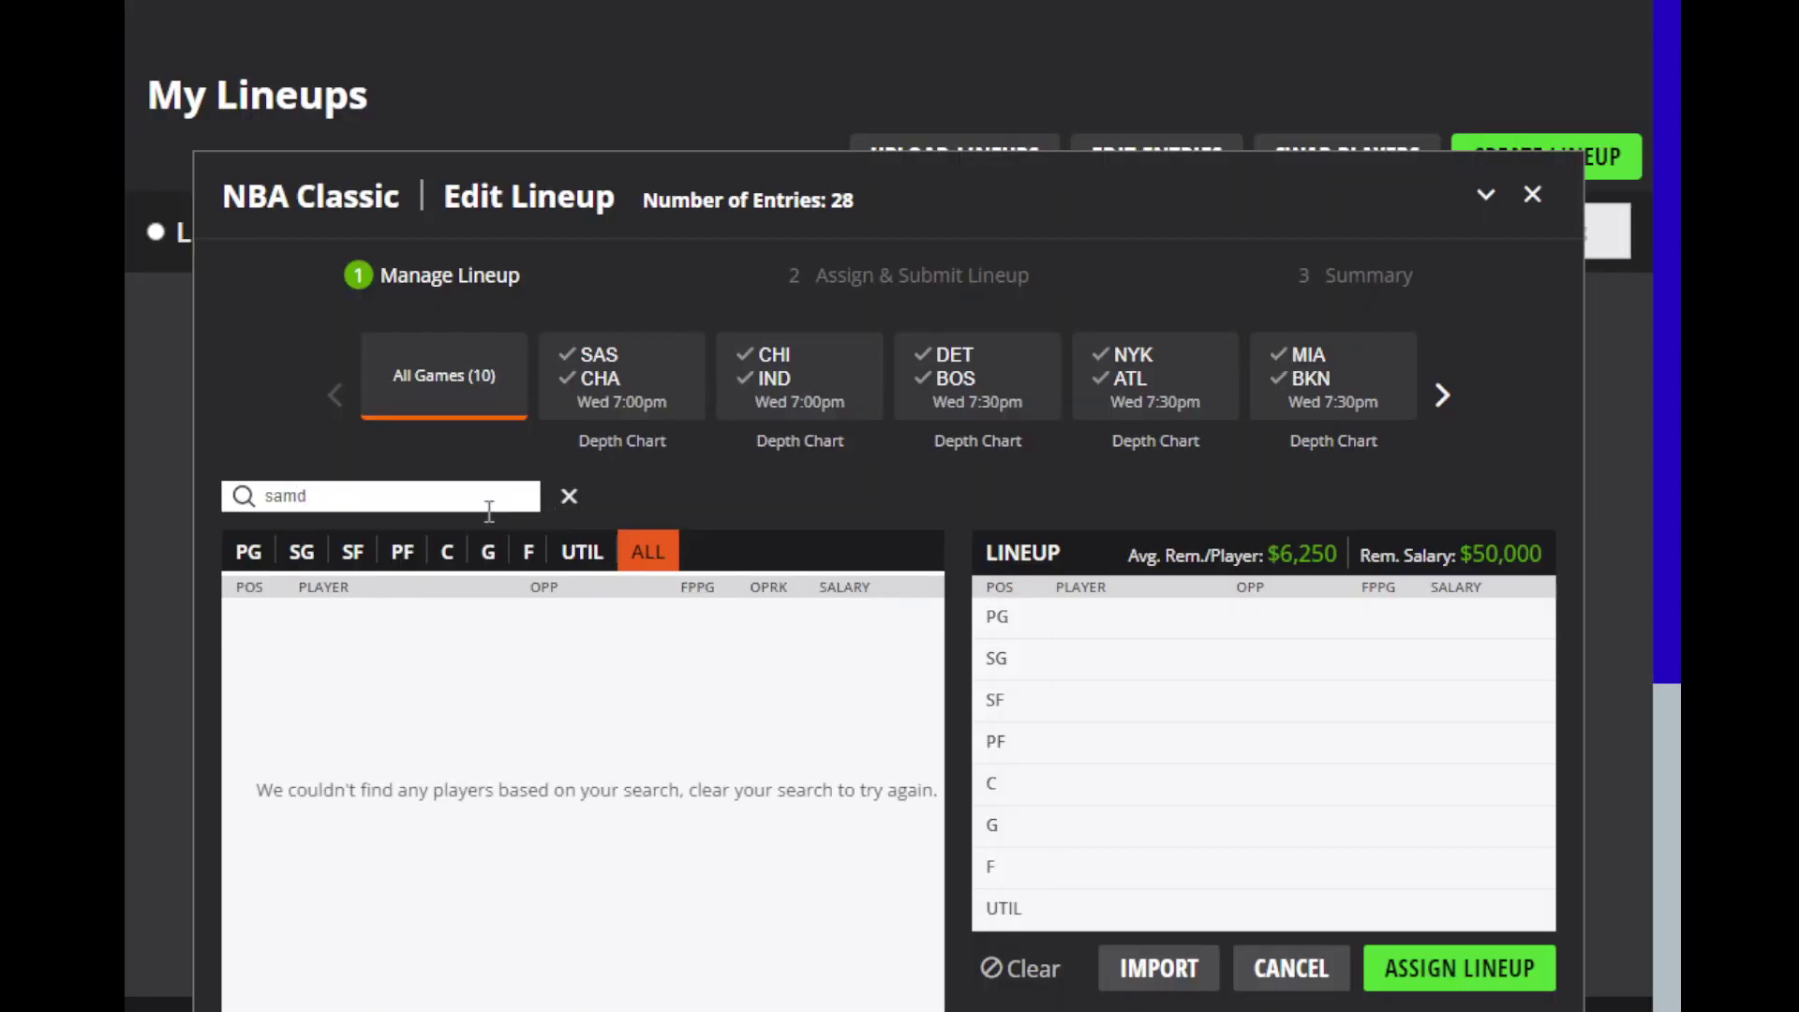
key(BackSpace)
key(BackSpace)
key(BackSpace)
key(BackSpace)
text(dev)
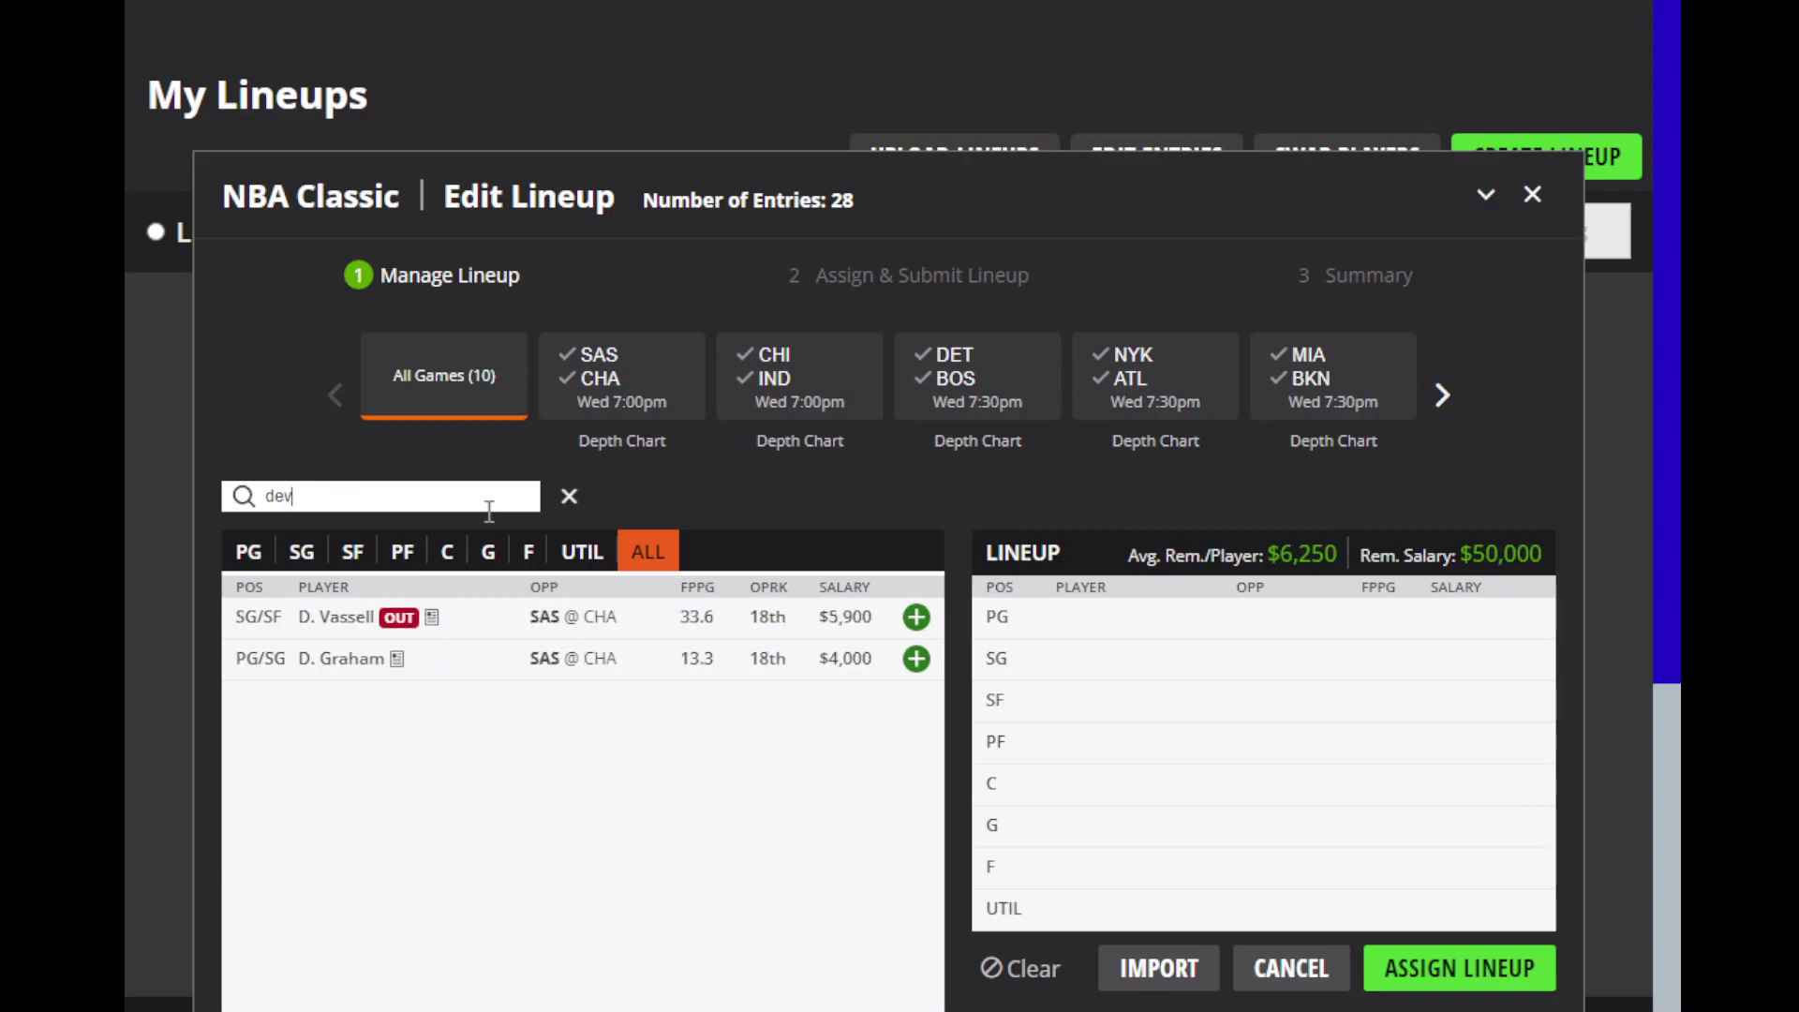
click(339, 659)
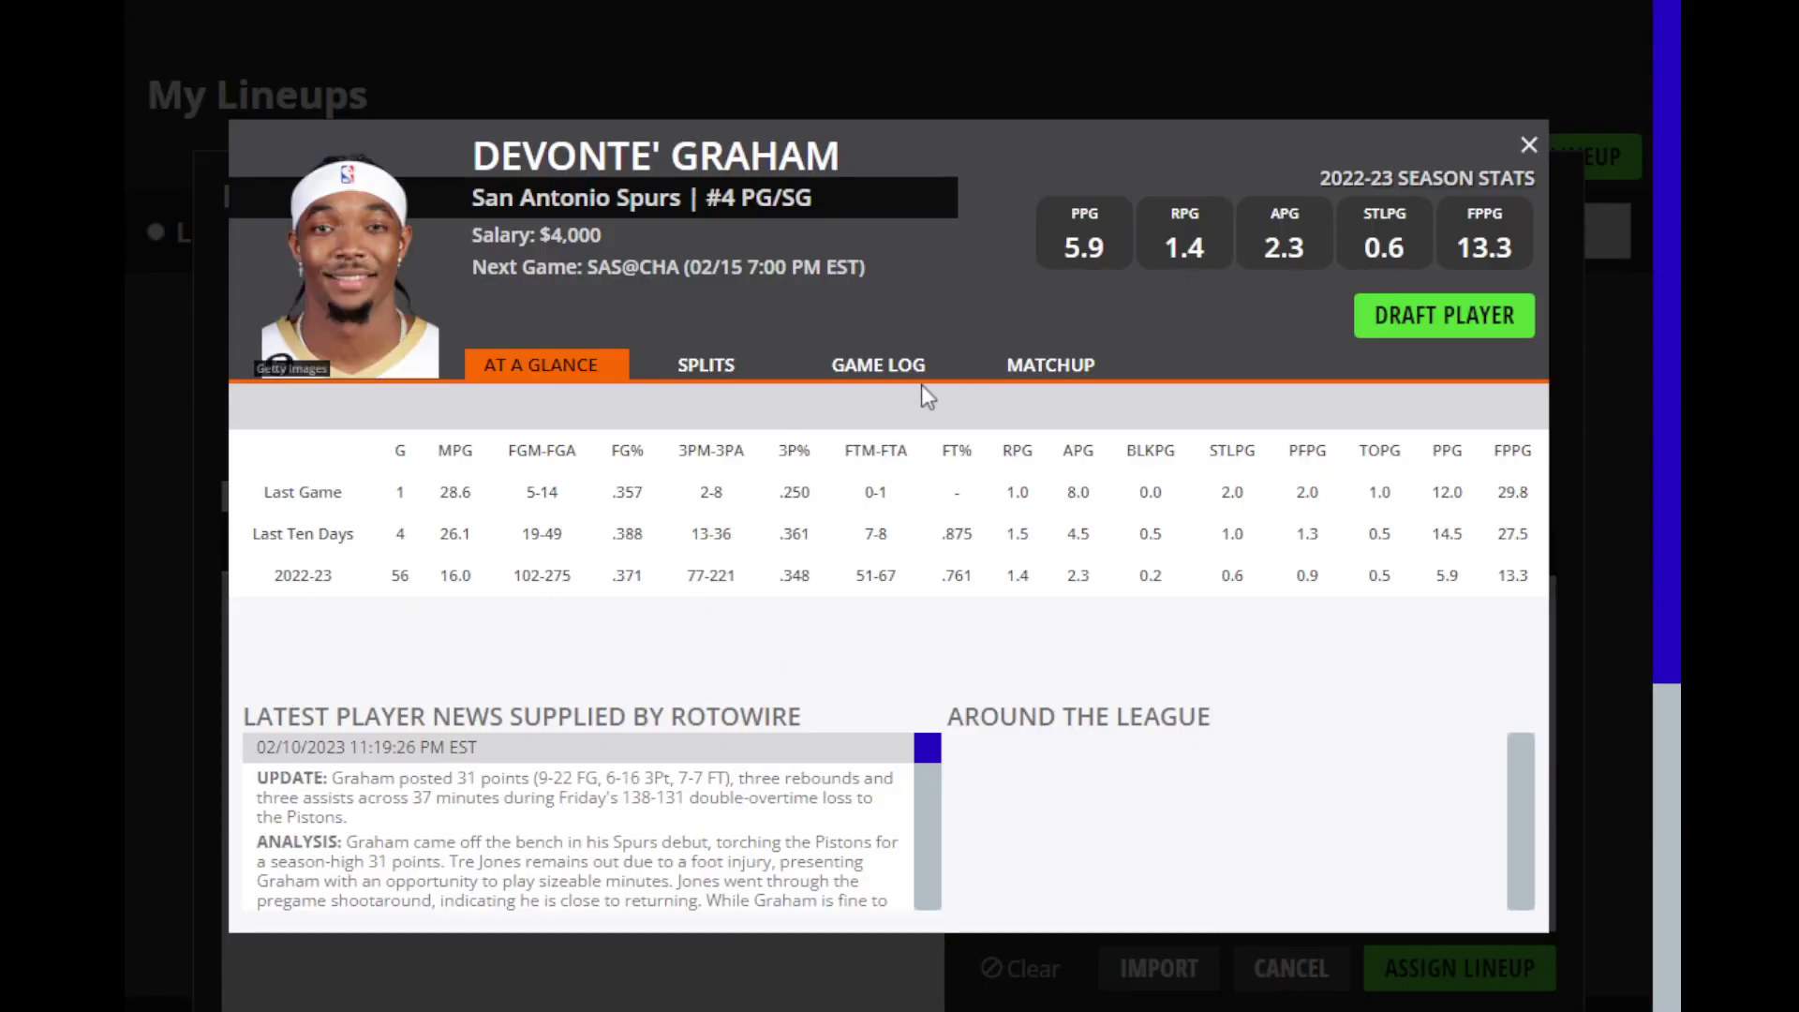
click(902, 366)
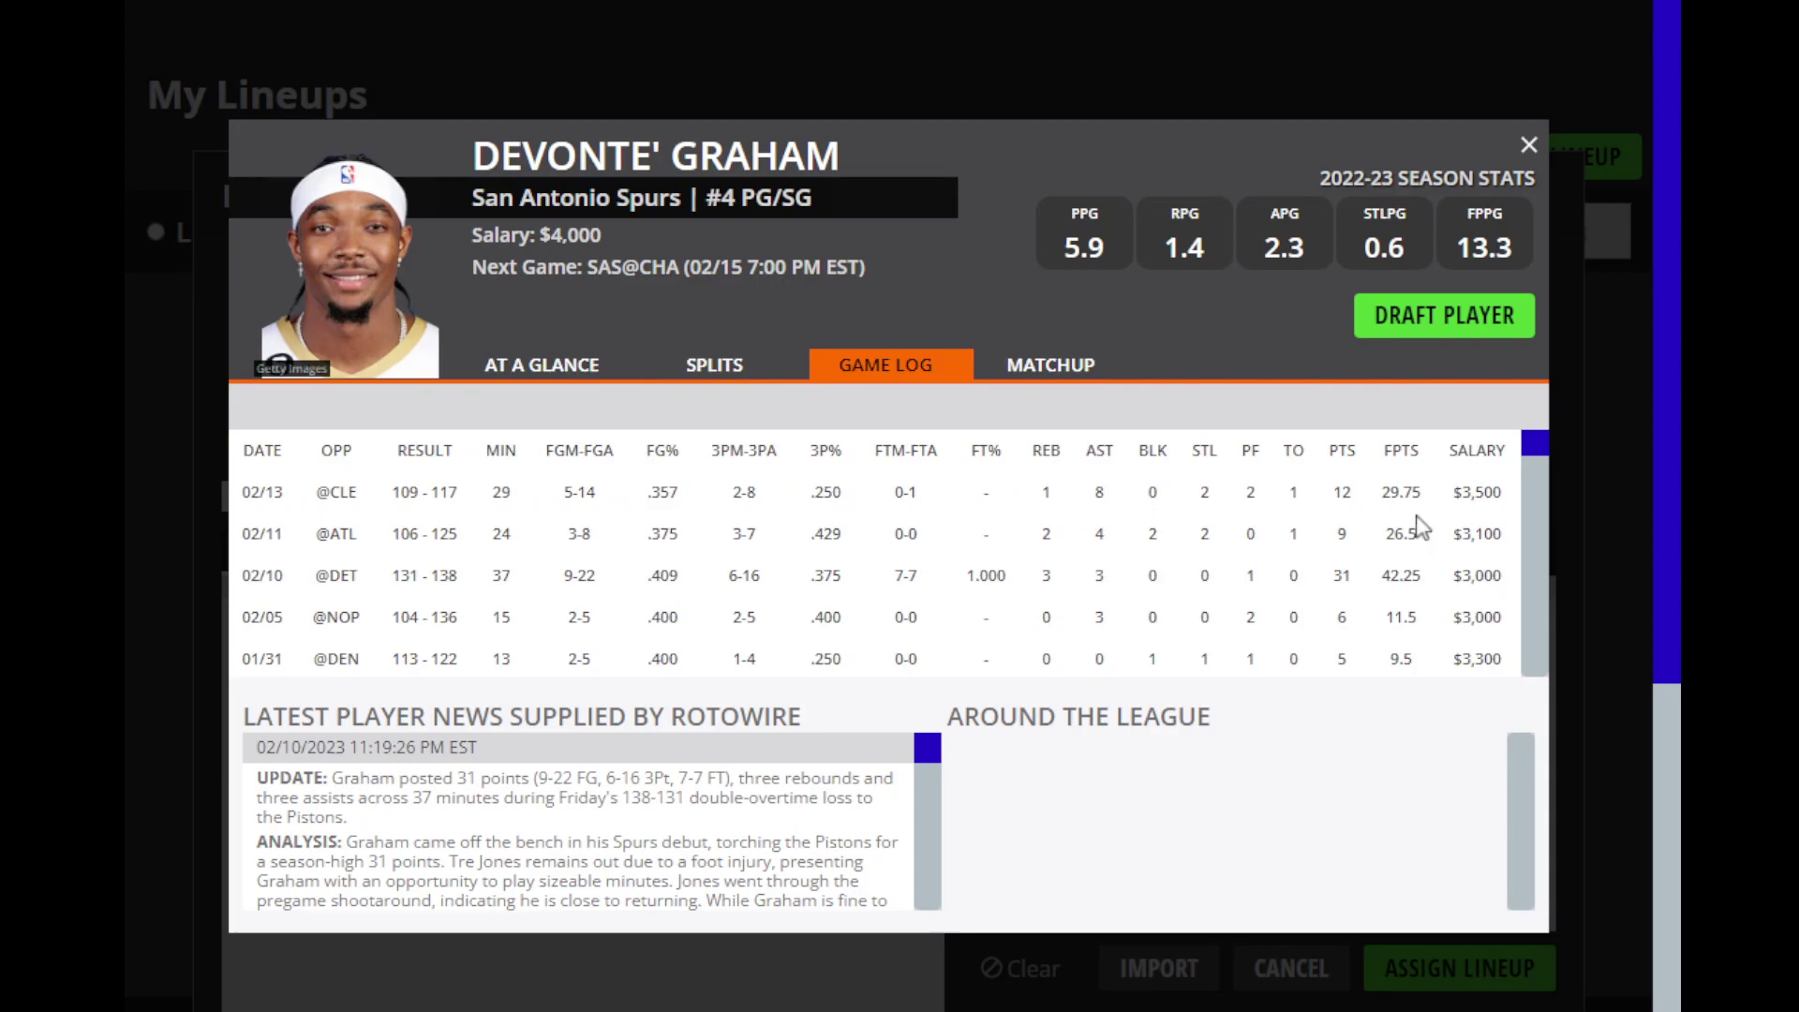
click(1528, 147)
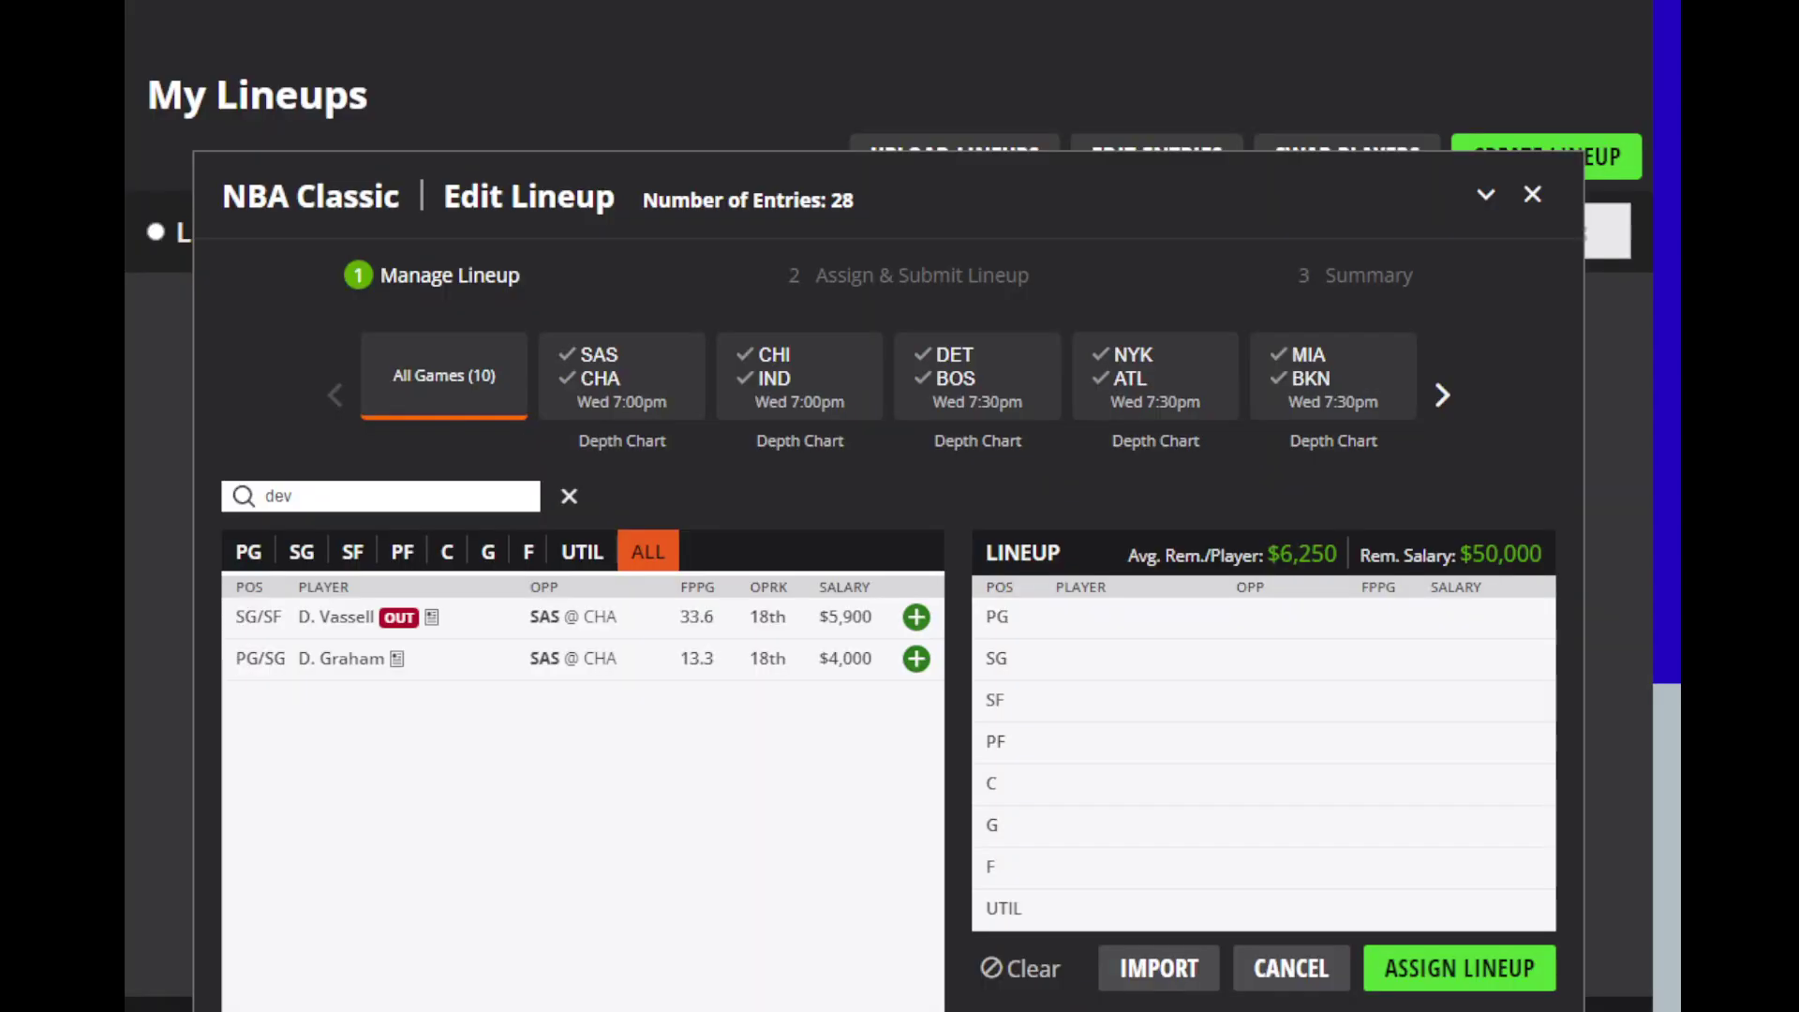
Step: Search 'mike', review Mike Muscala's game log, then close his card
double_click(516, 486)
text(mike)
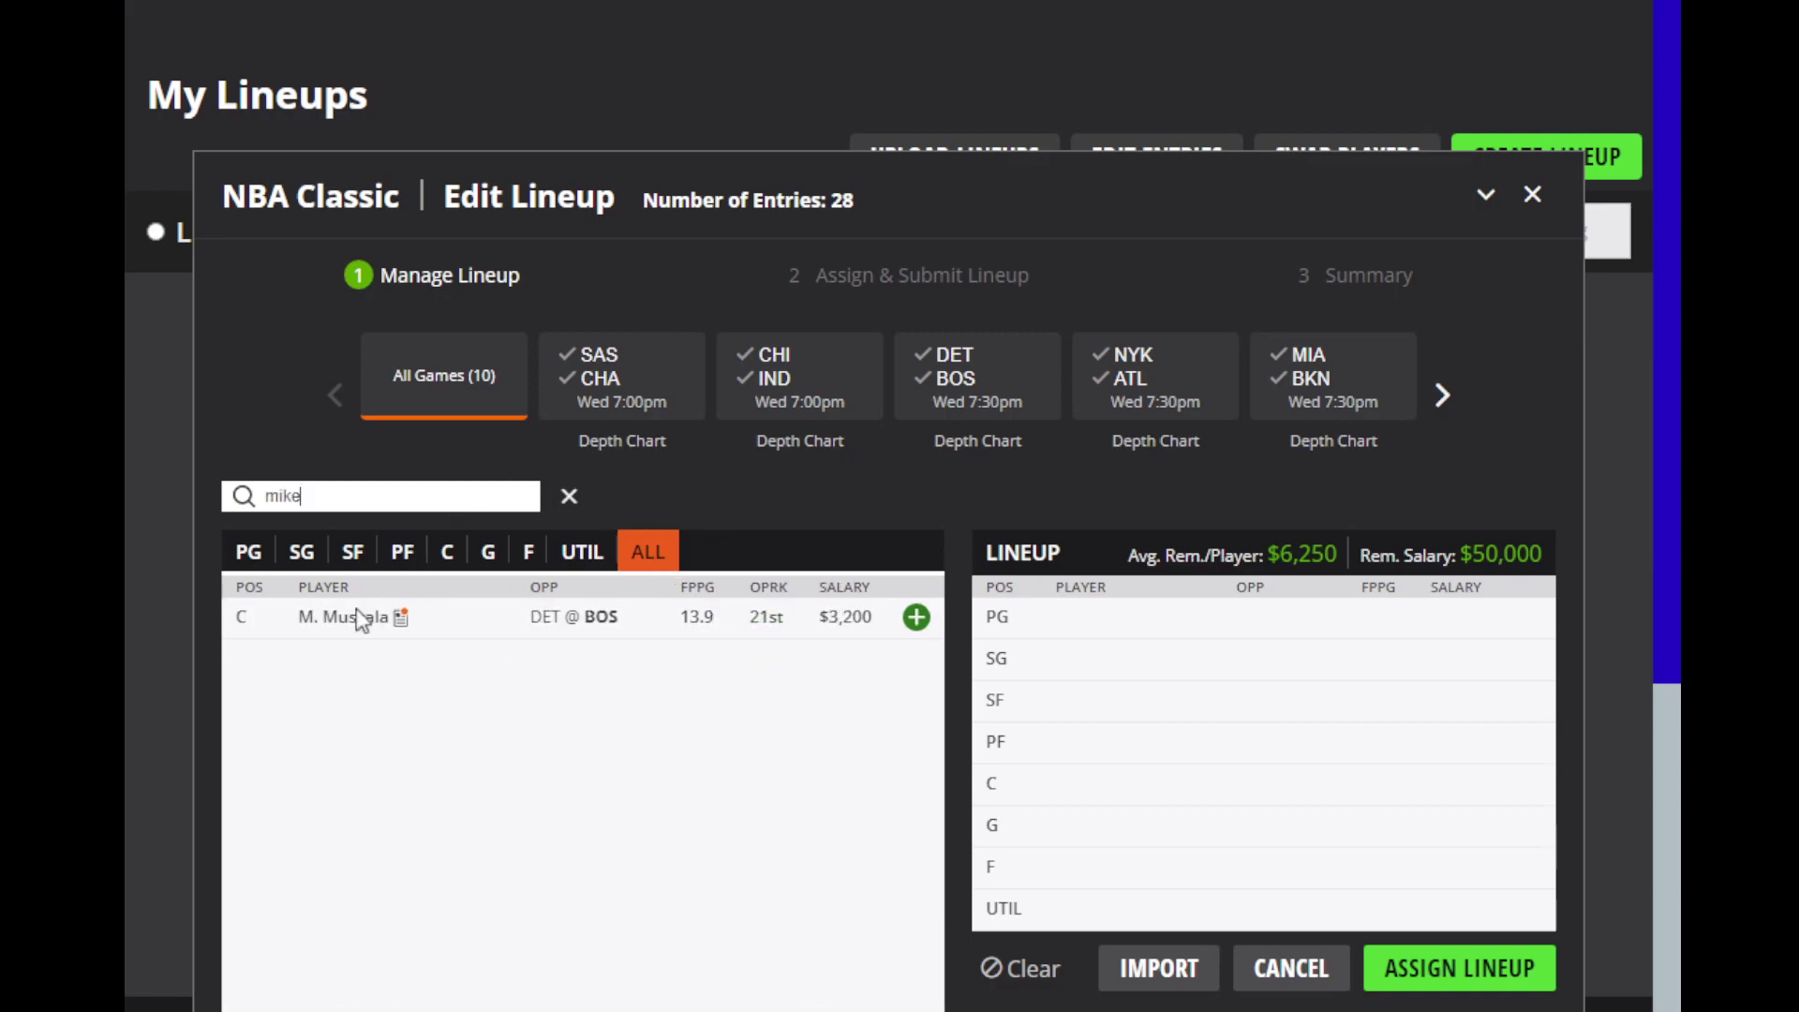
click(358, 614)
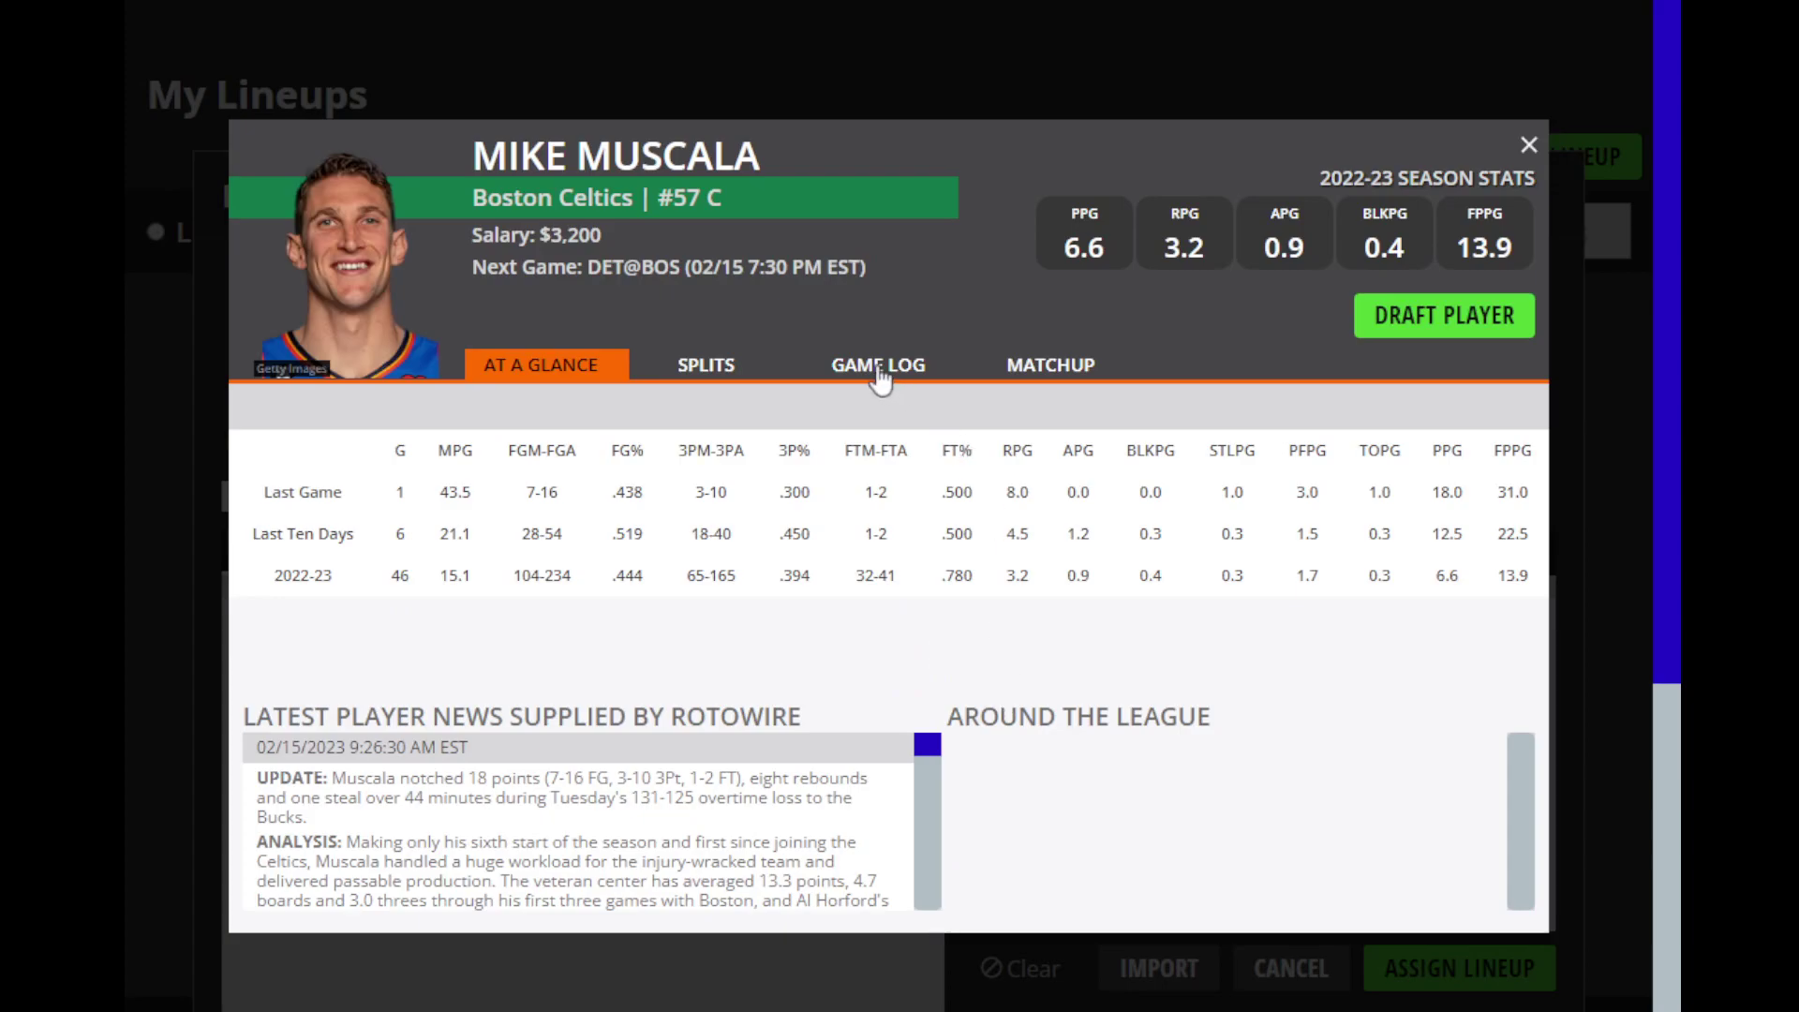
click(880, 377)
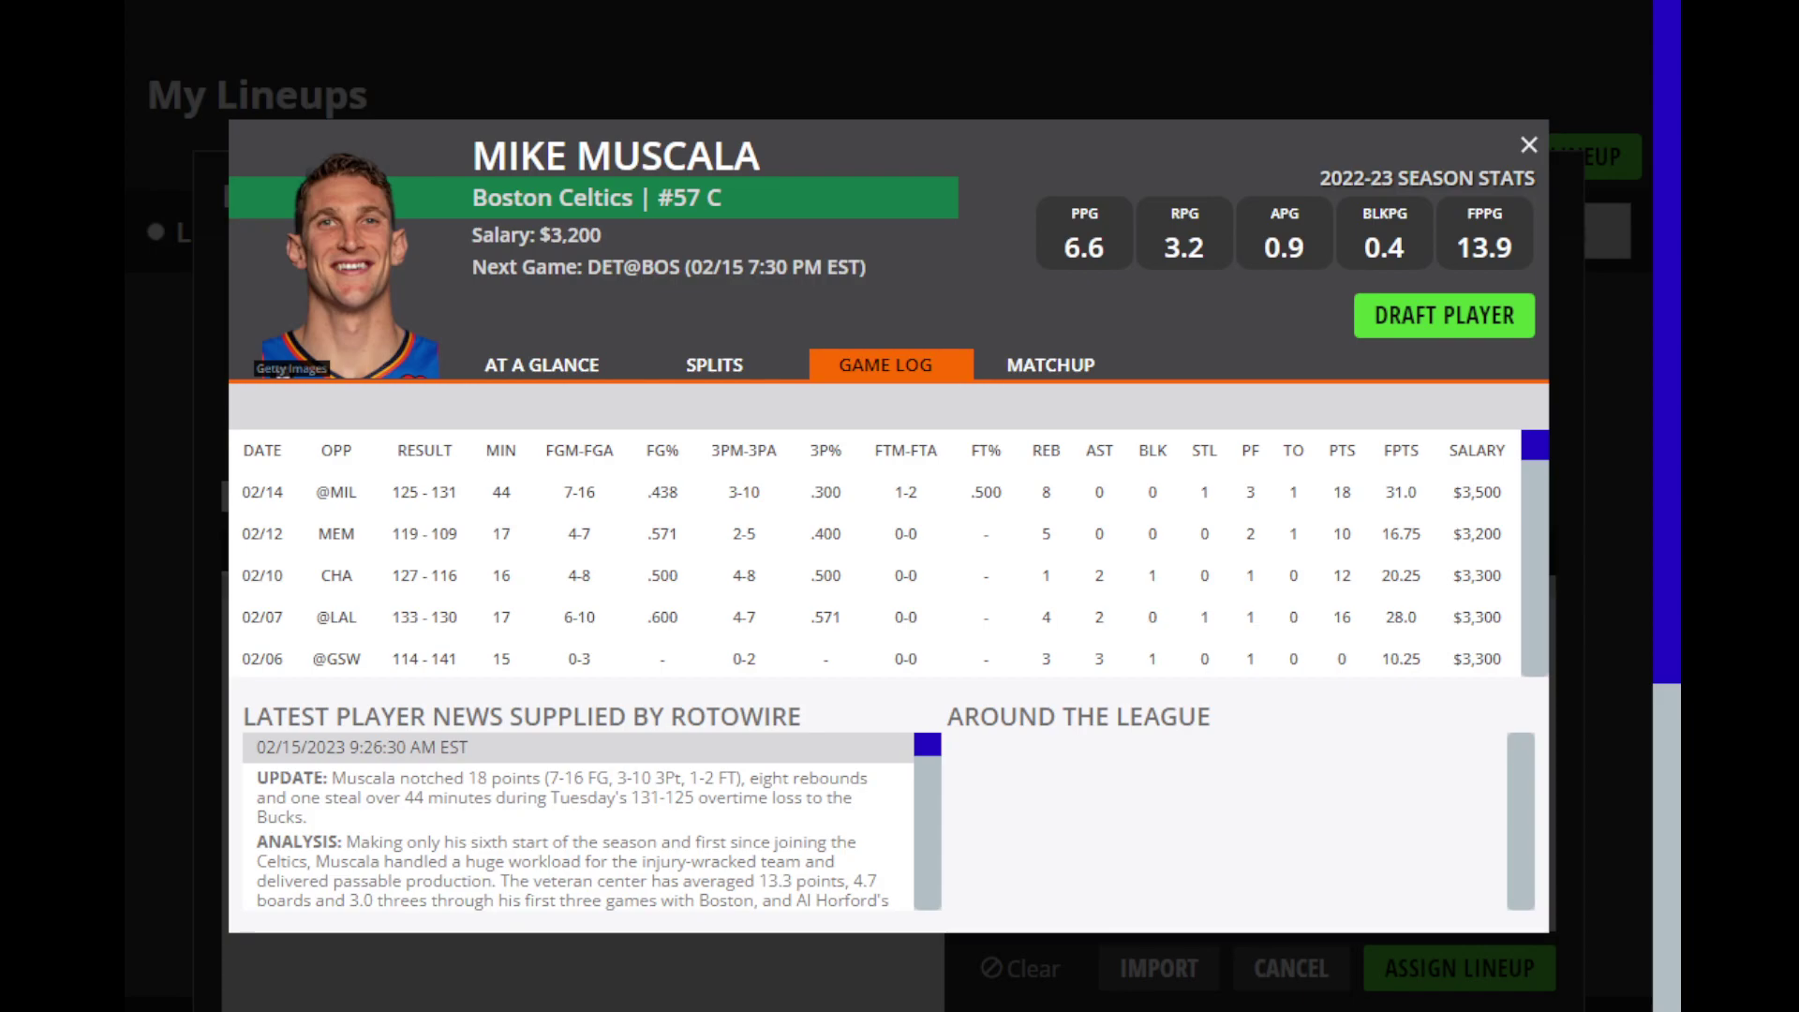
click(1528, 147)
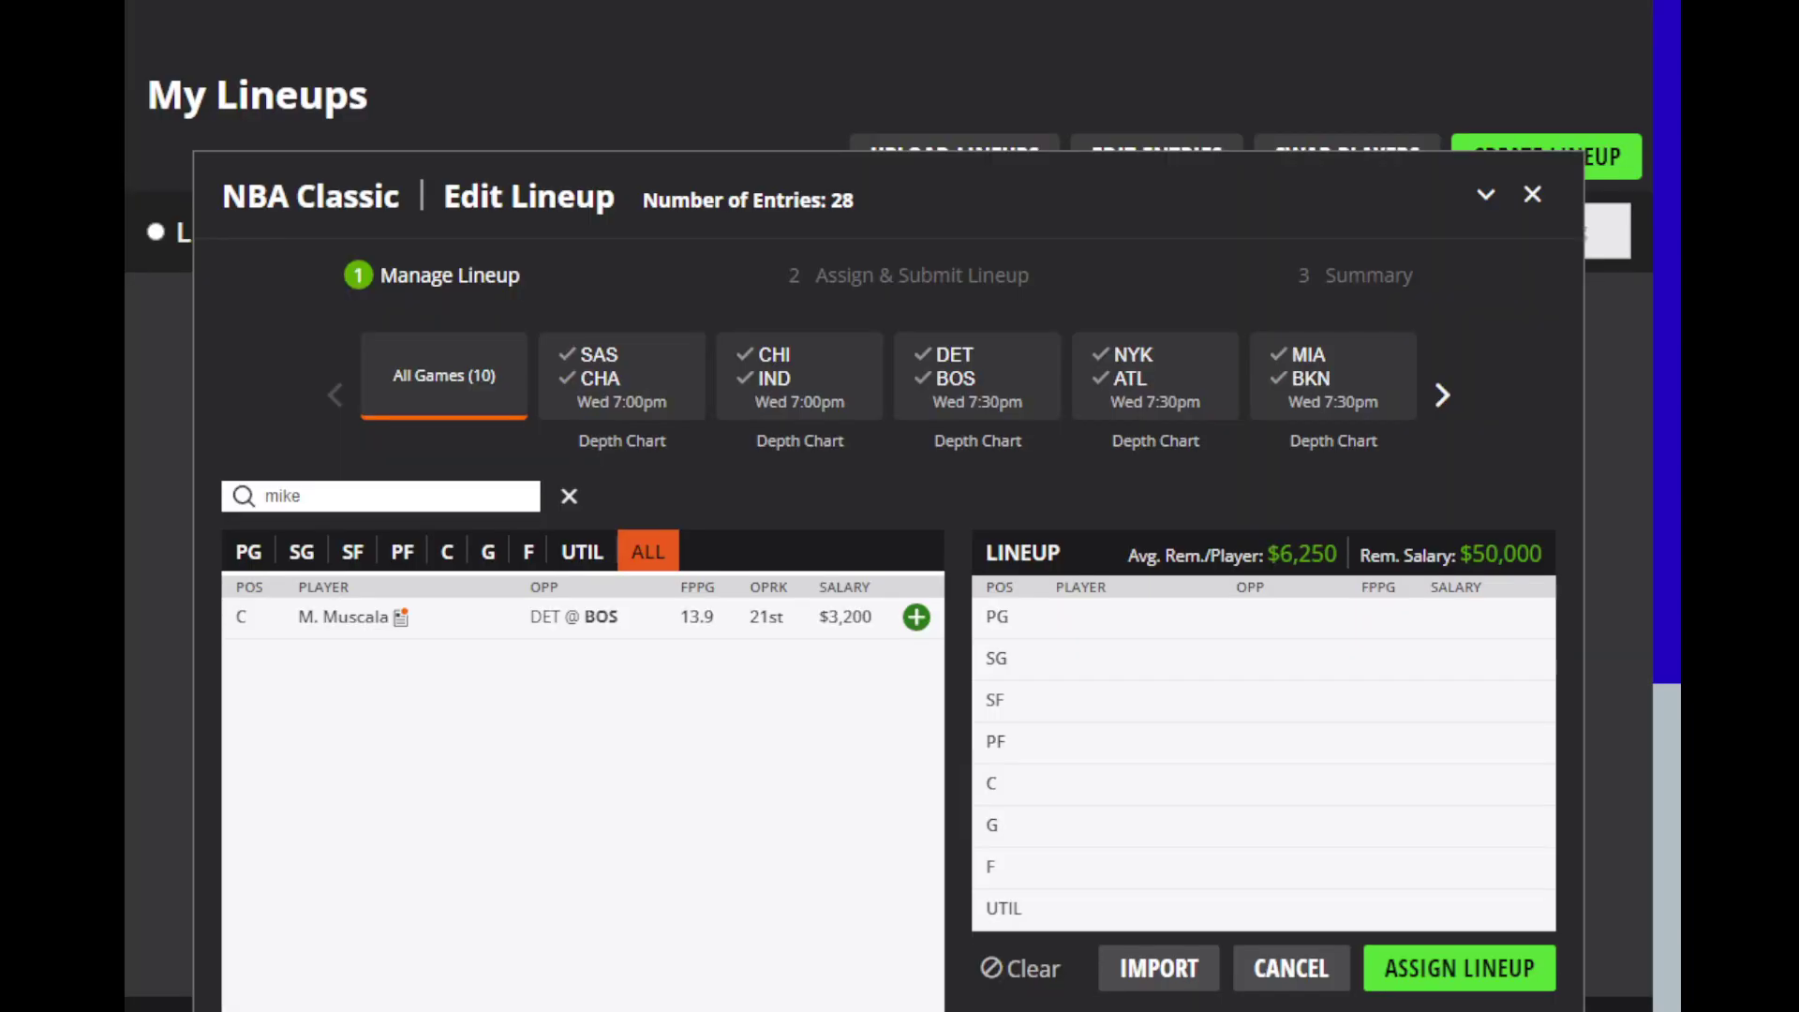
Step: Search 'shai' in FanDuel and open Shai Gilgeous-Alexander's game log
click(569, 495)
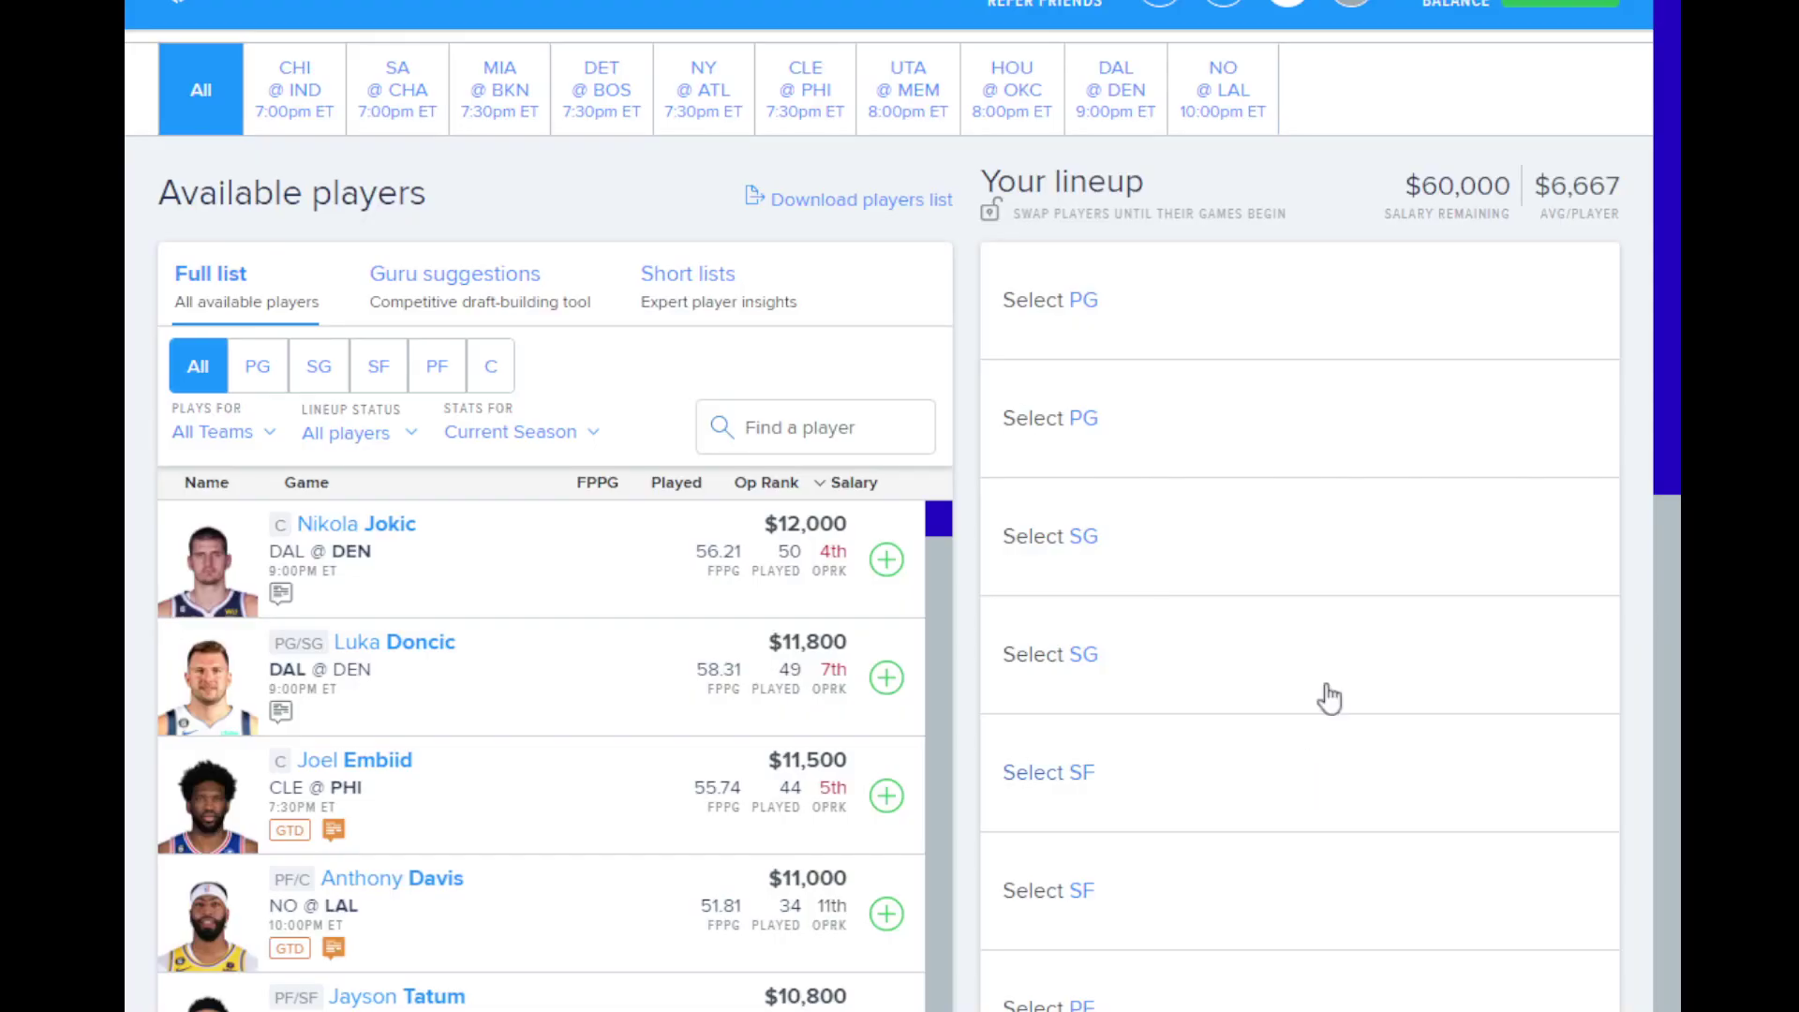
click(864, 447)
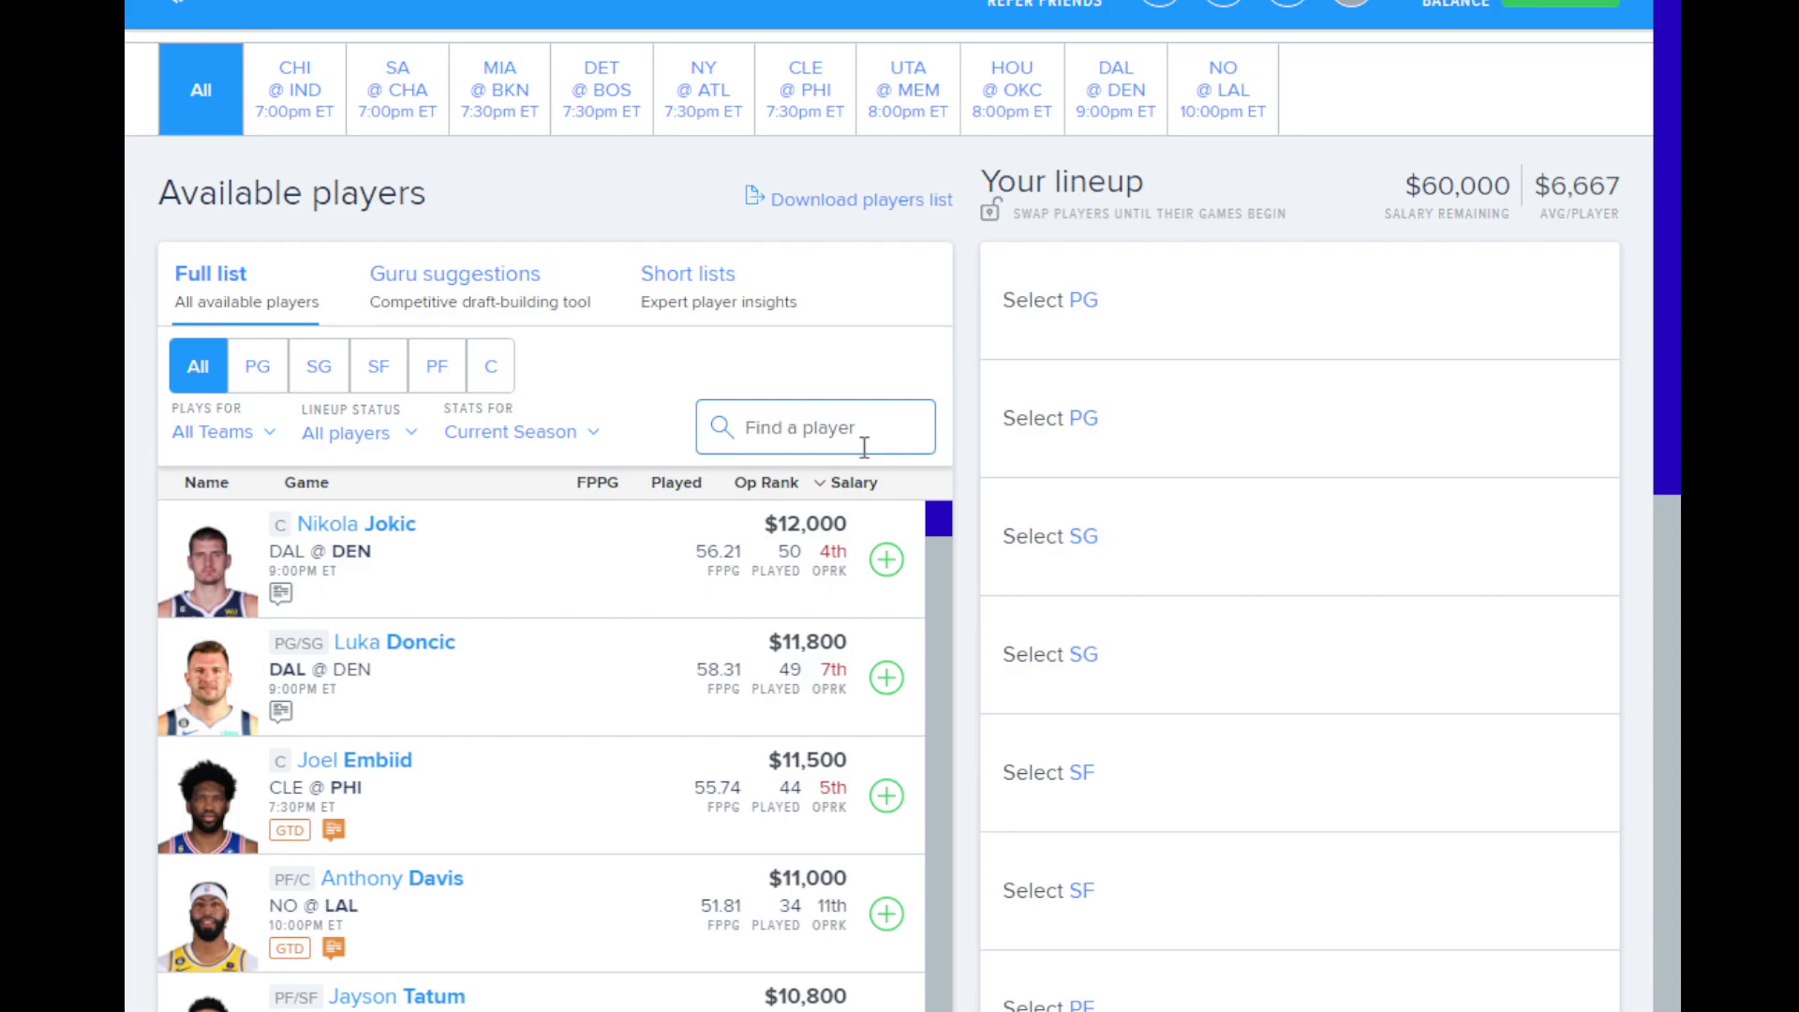
text(shai)
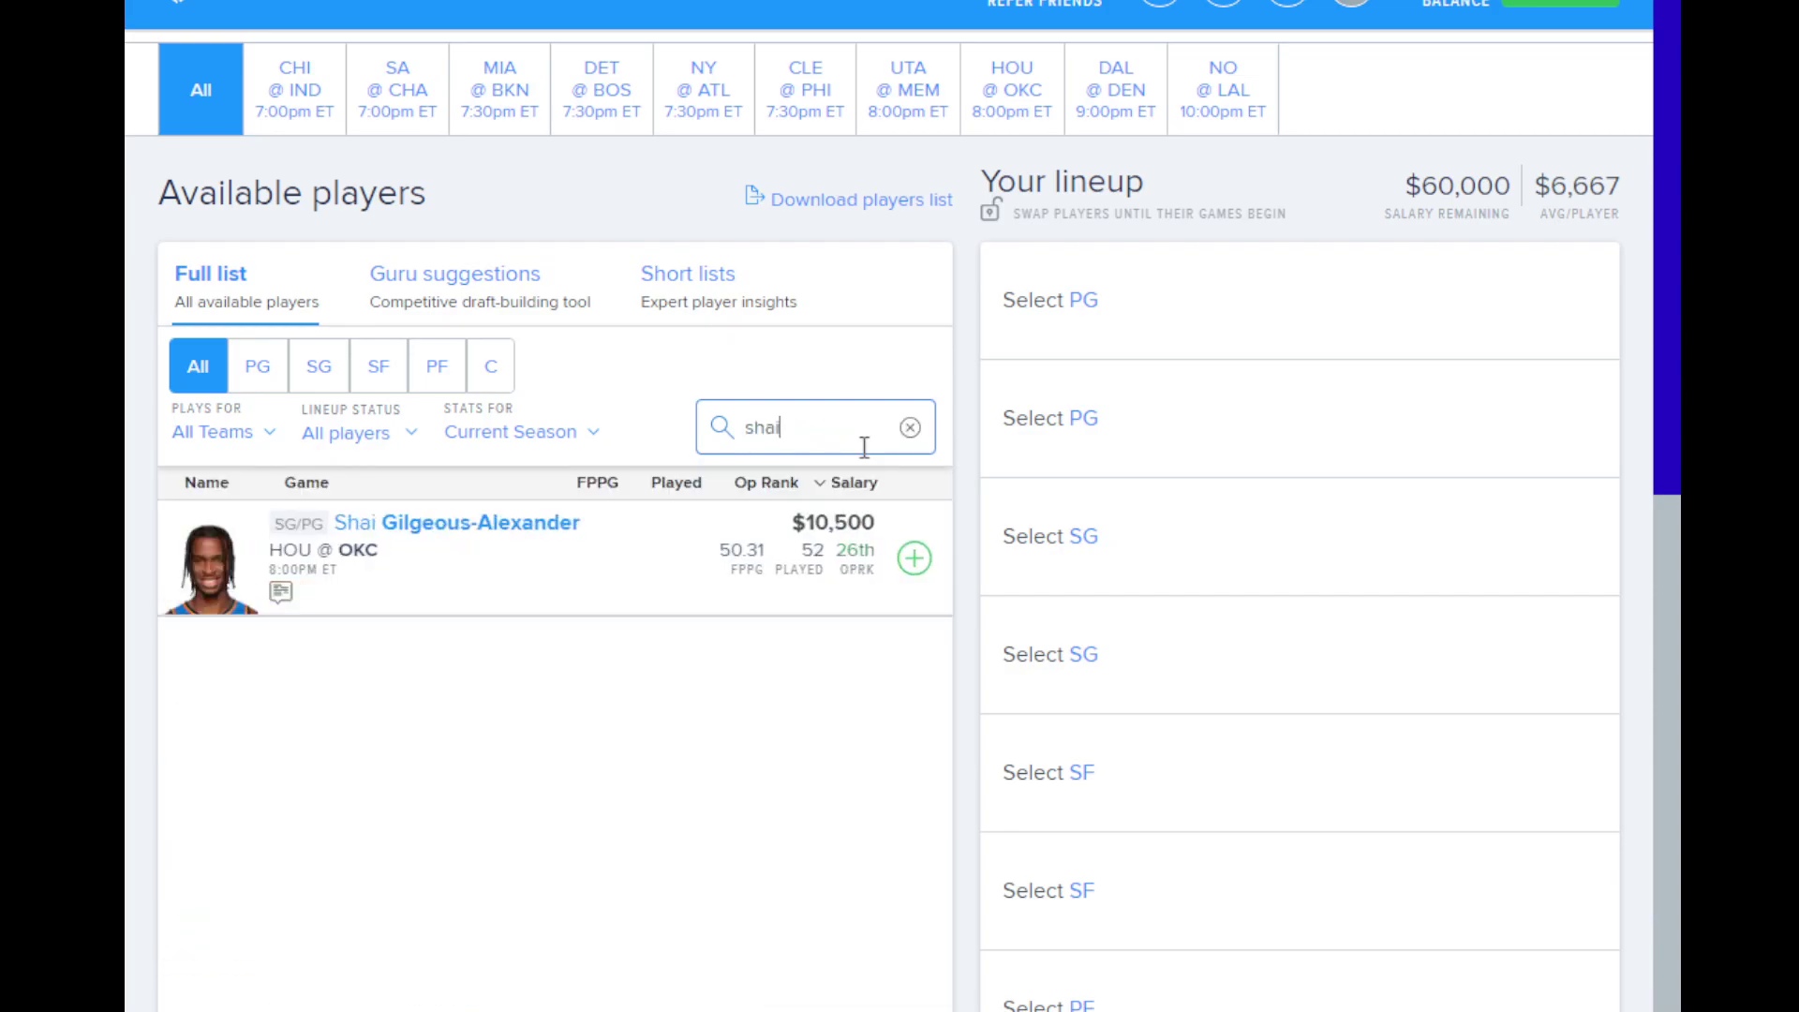
click(548, 521)
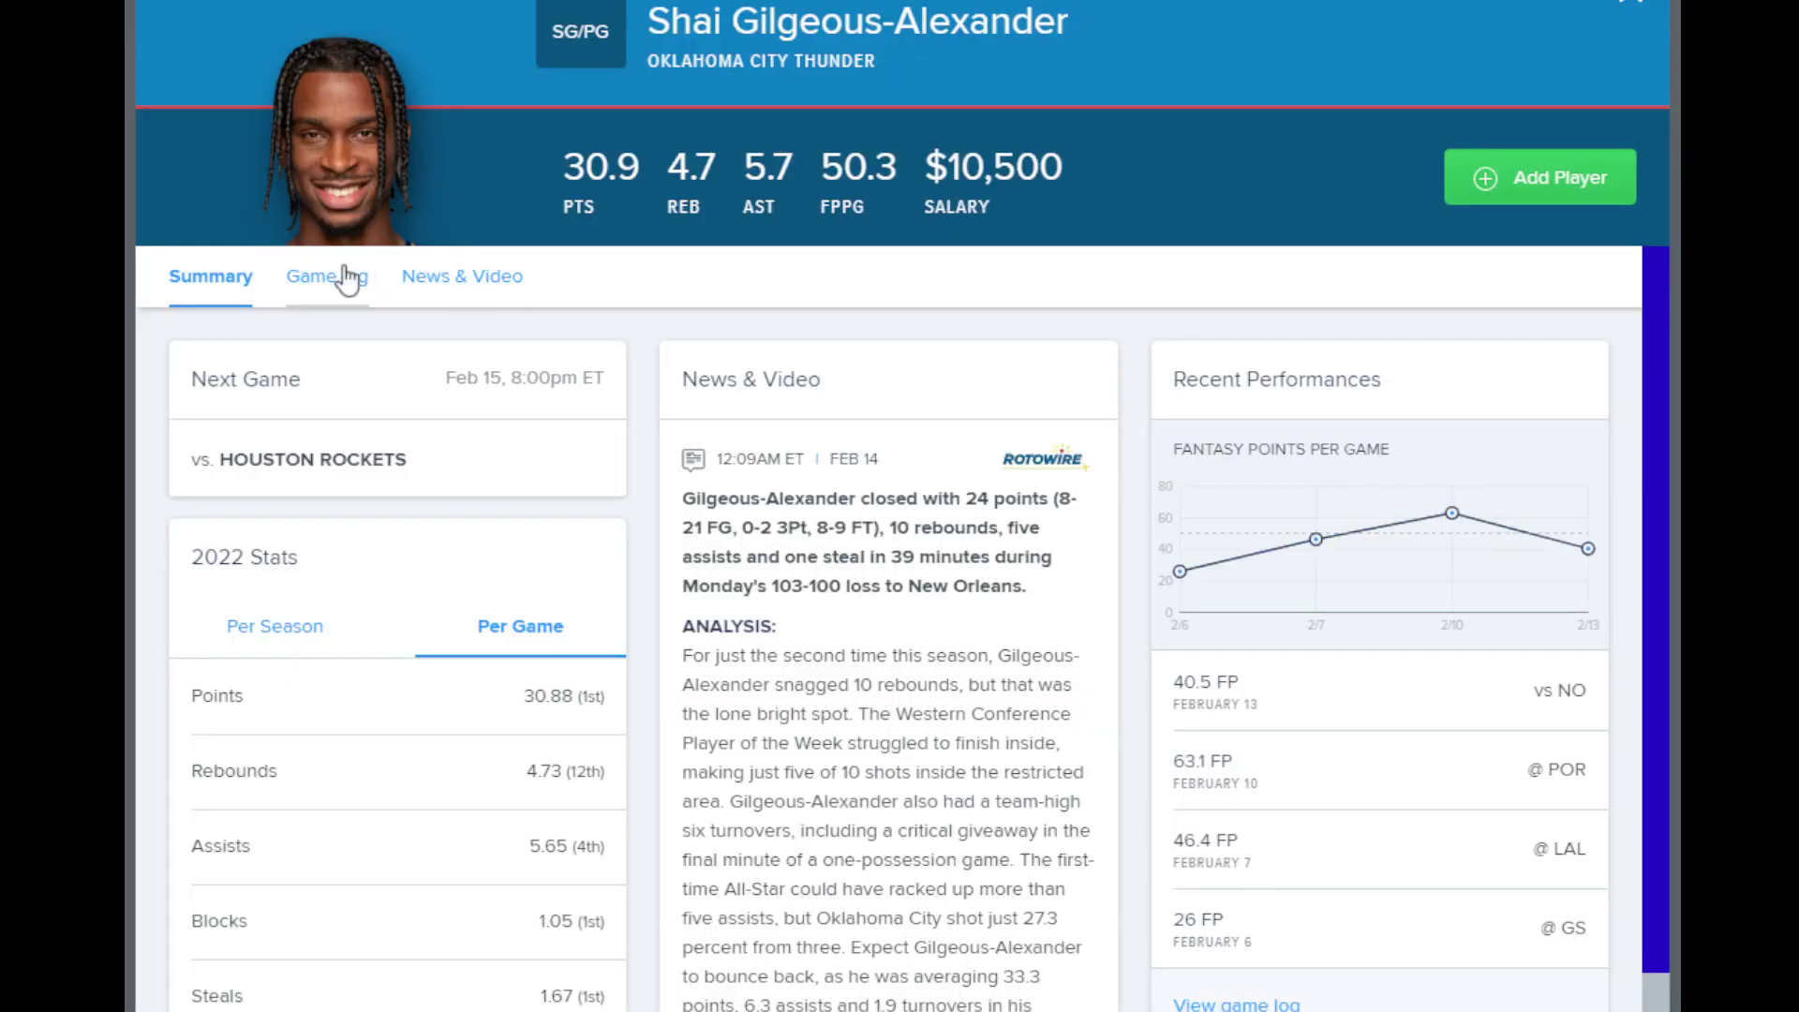
click(348, 278)
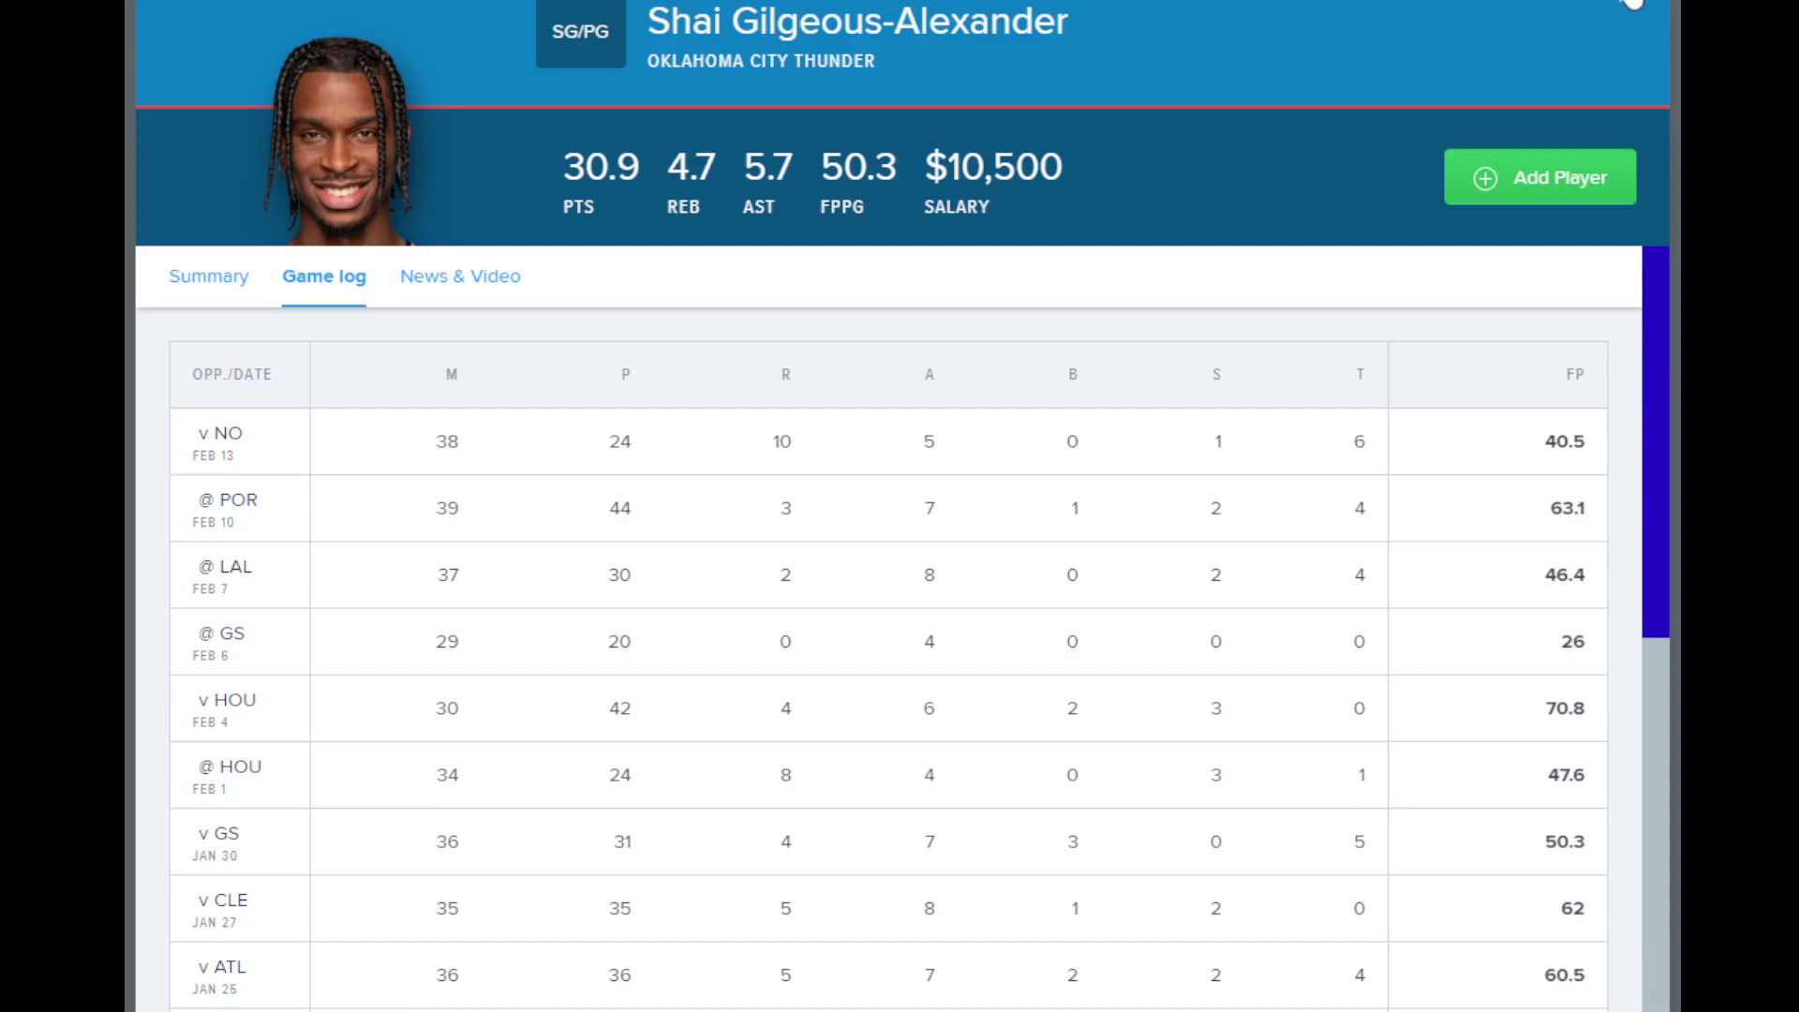
click(1632, 4)
double_click(828, 446)
key(BackSpace)
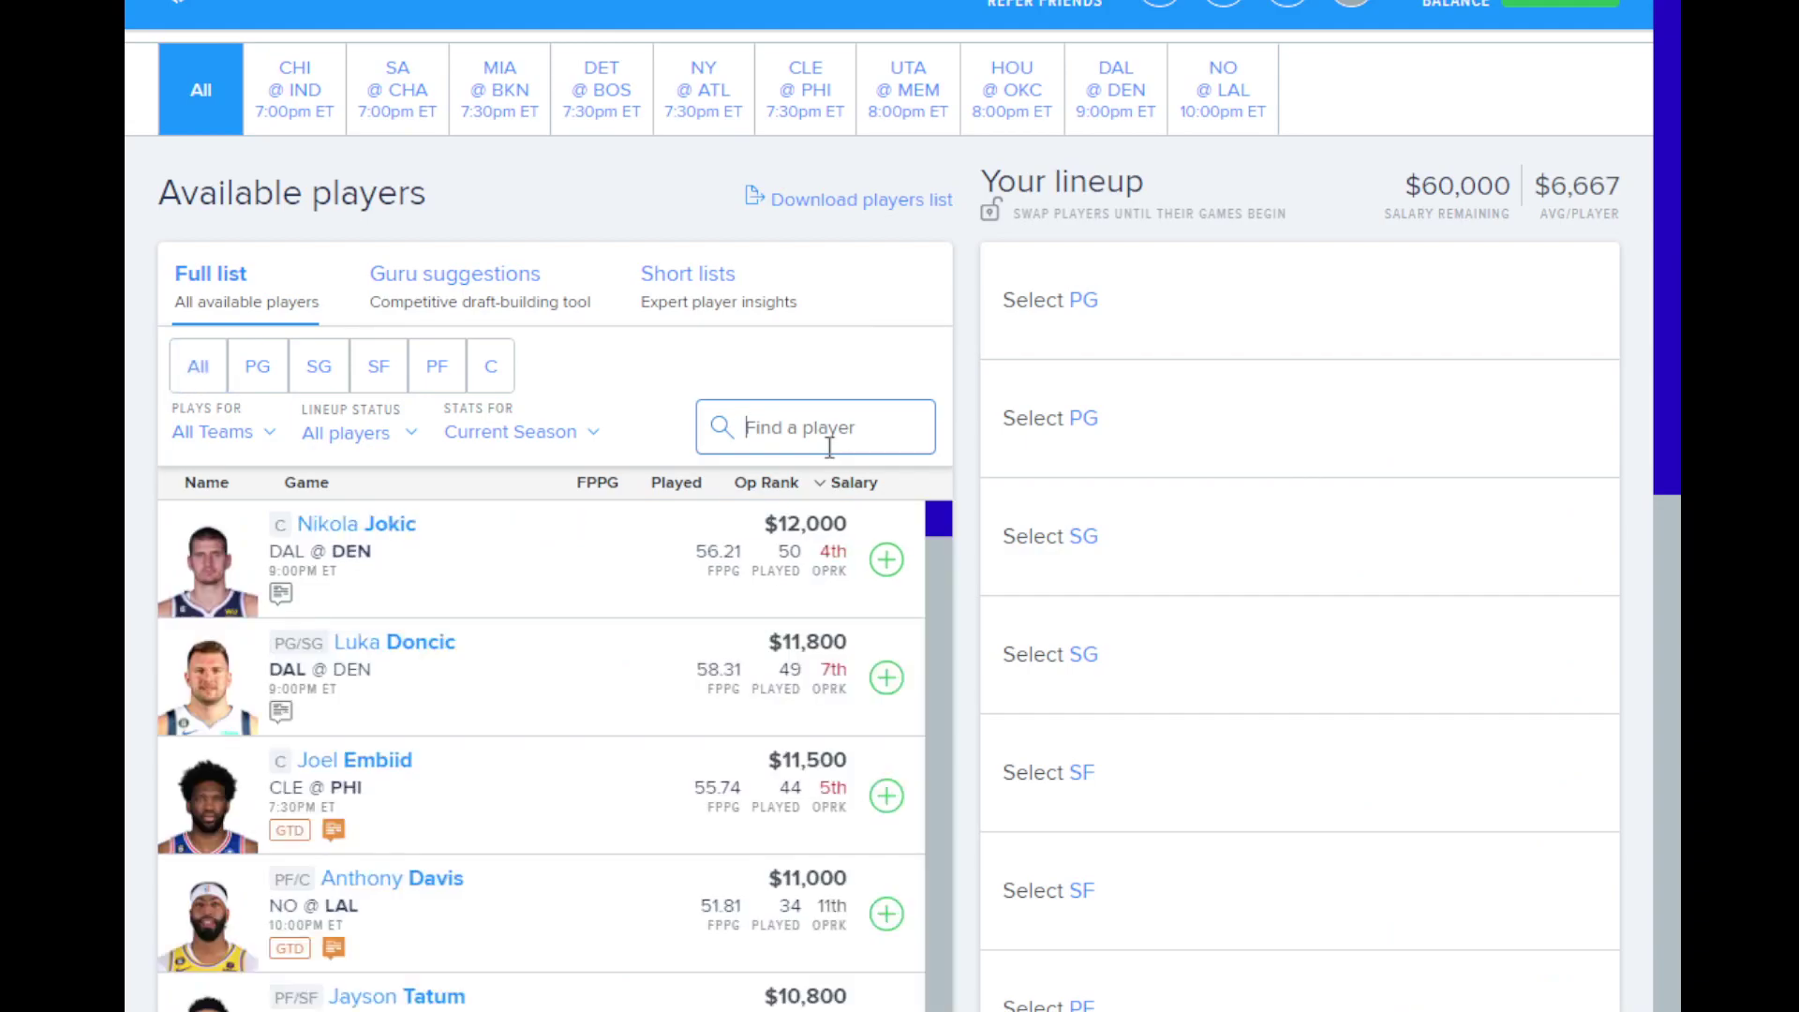
text(bakk)
key(BackSpace)
key(BackSpace)
text(ll)
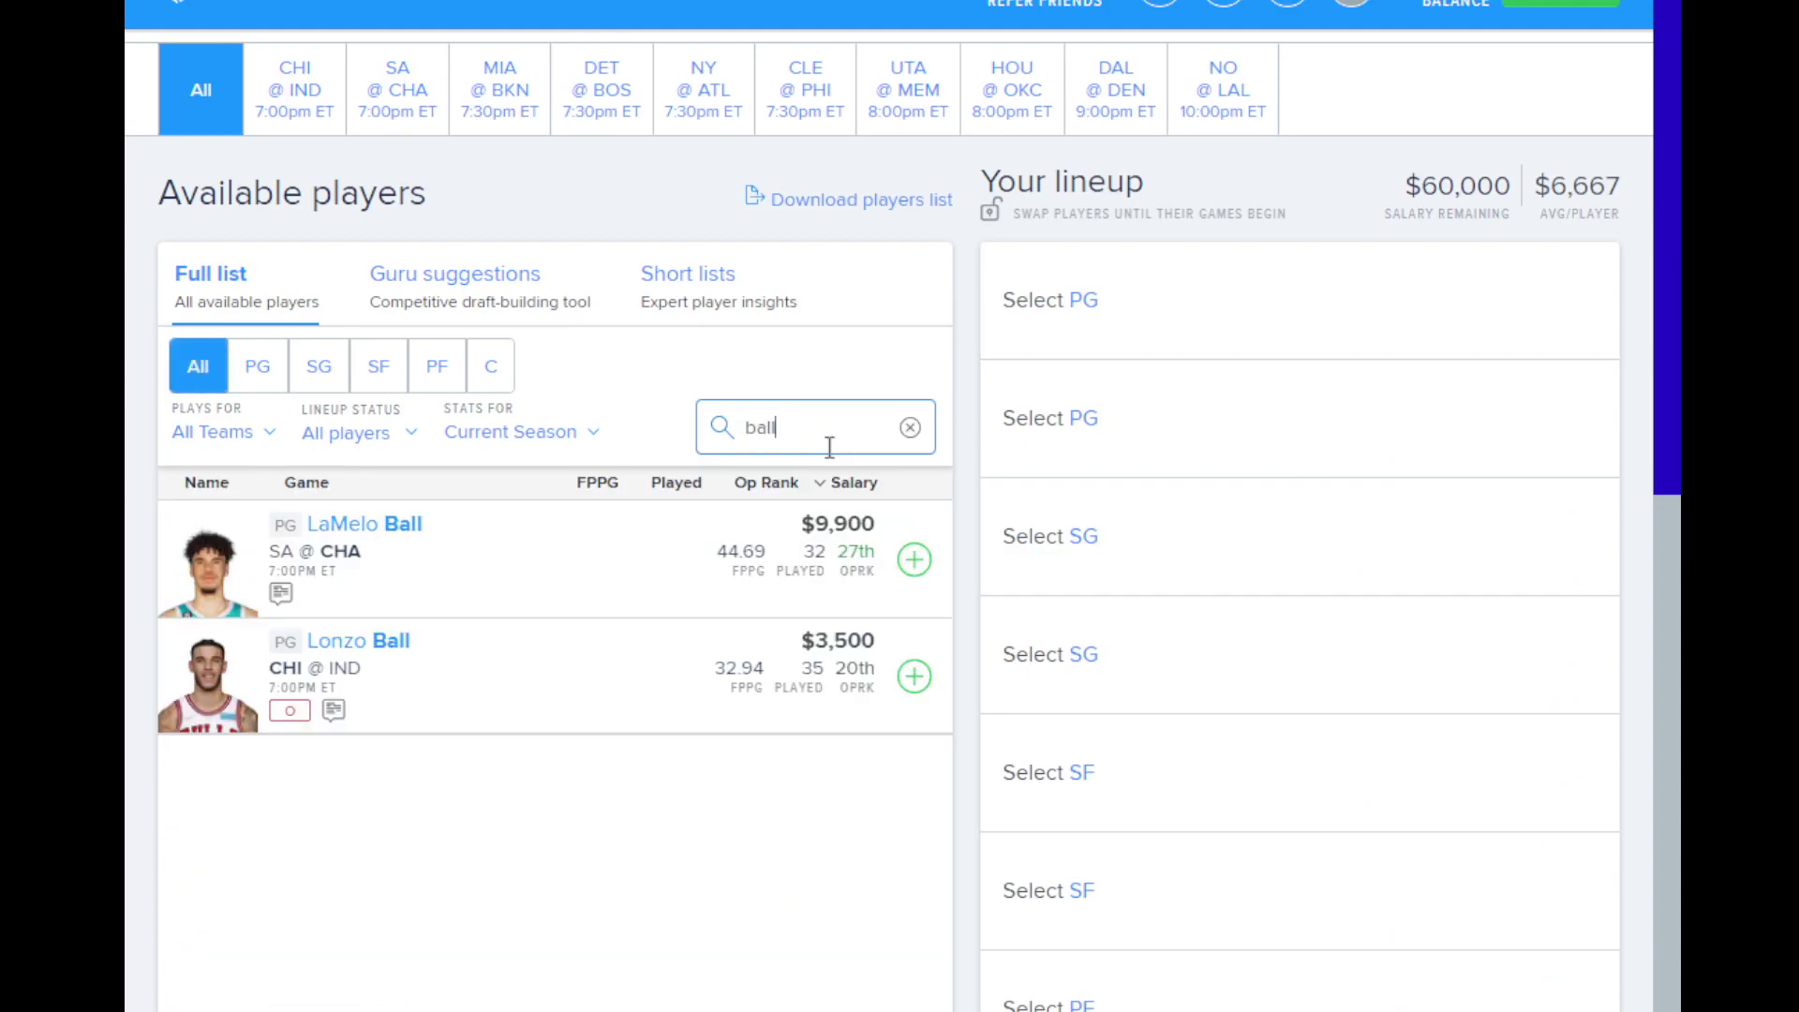
click(372, 532)
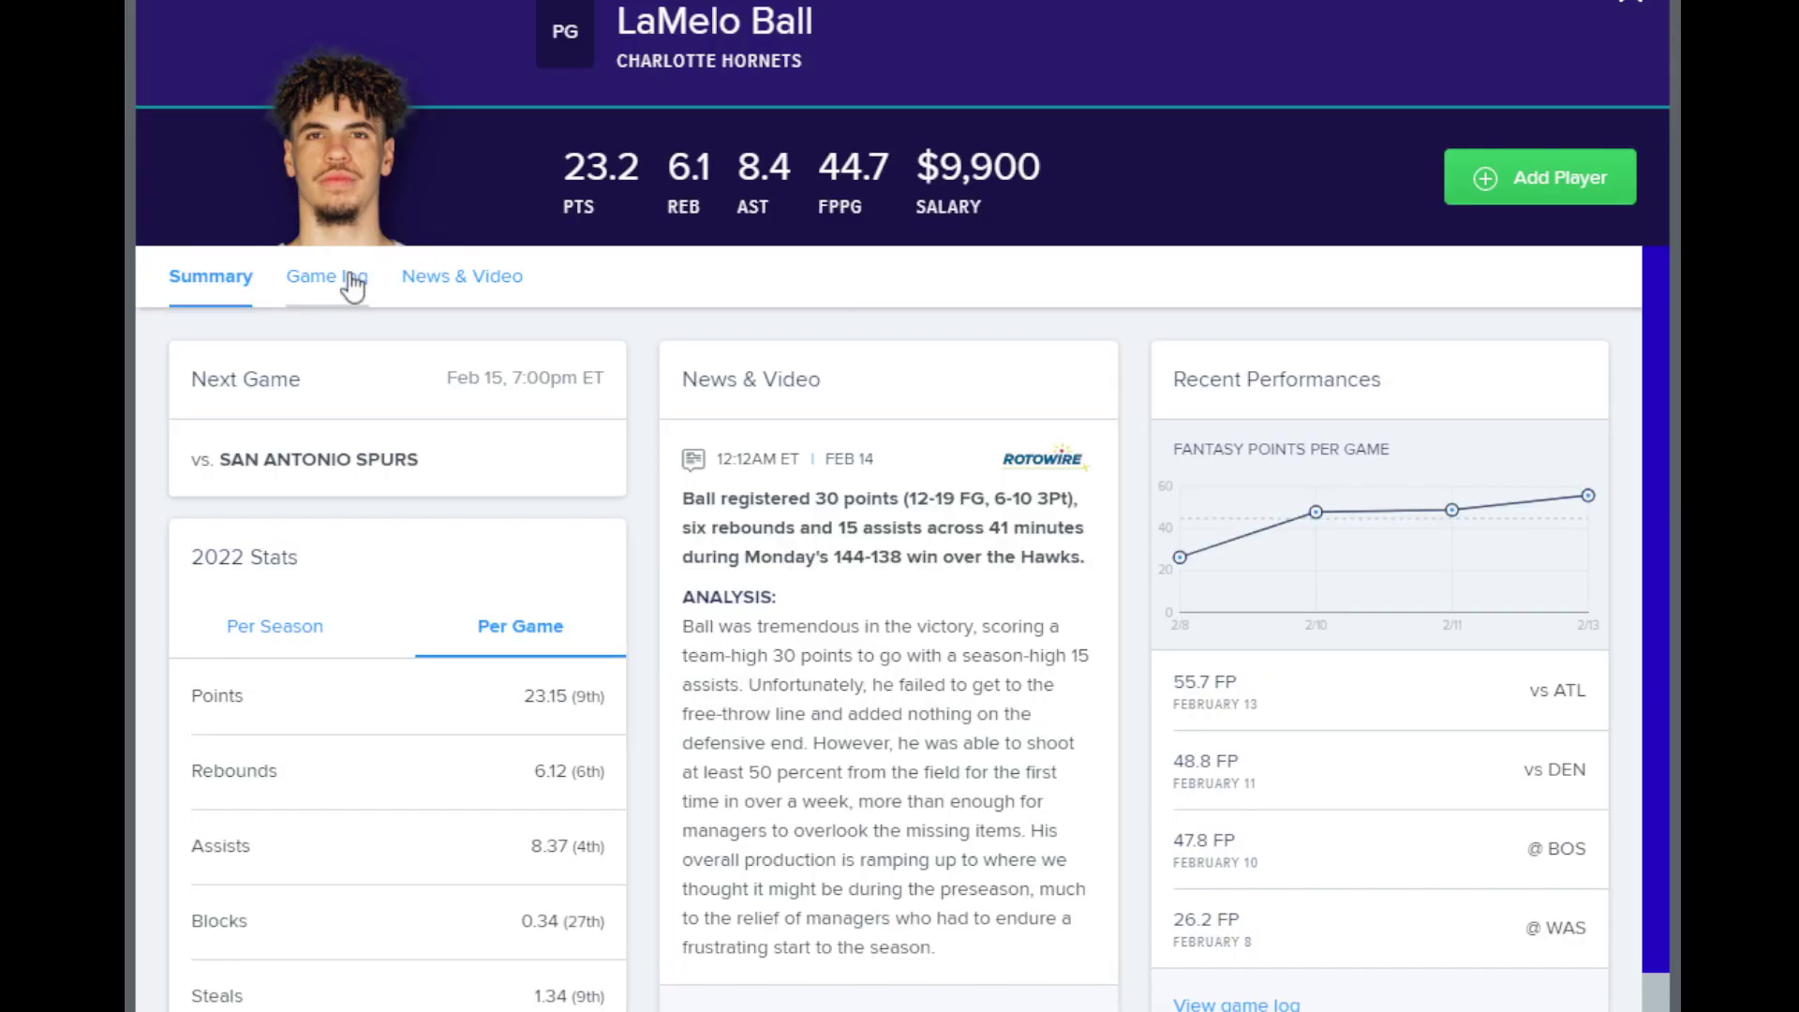
click(352, 281)
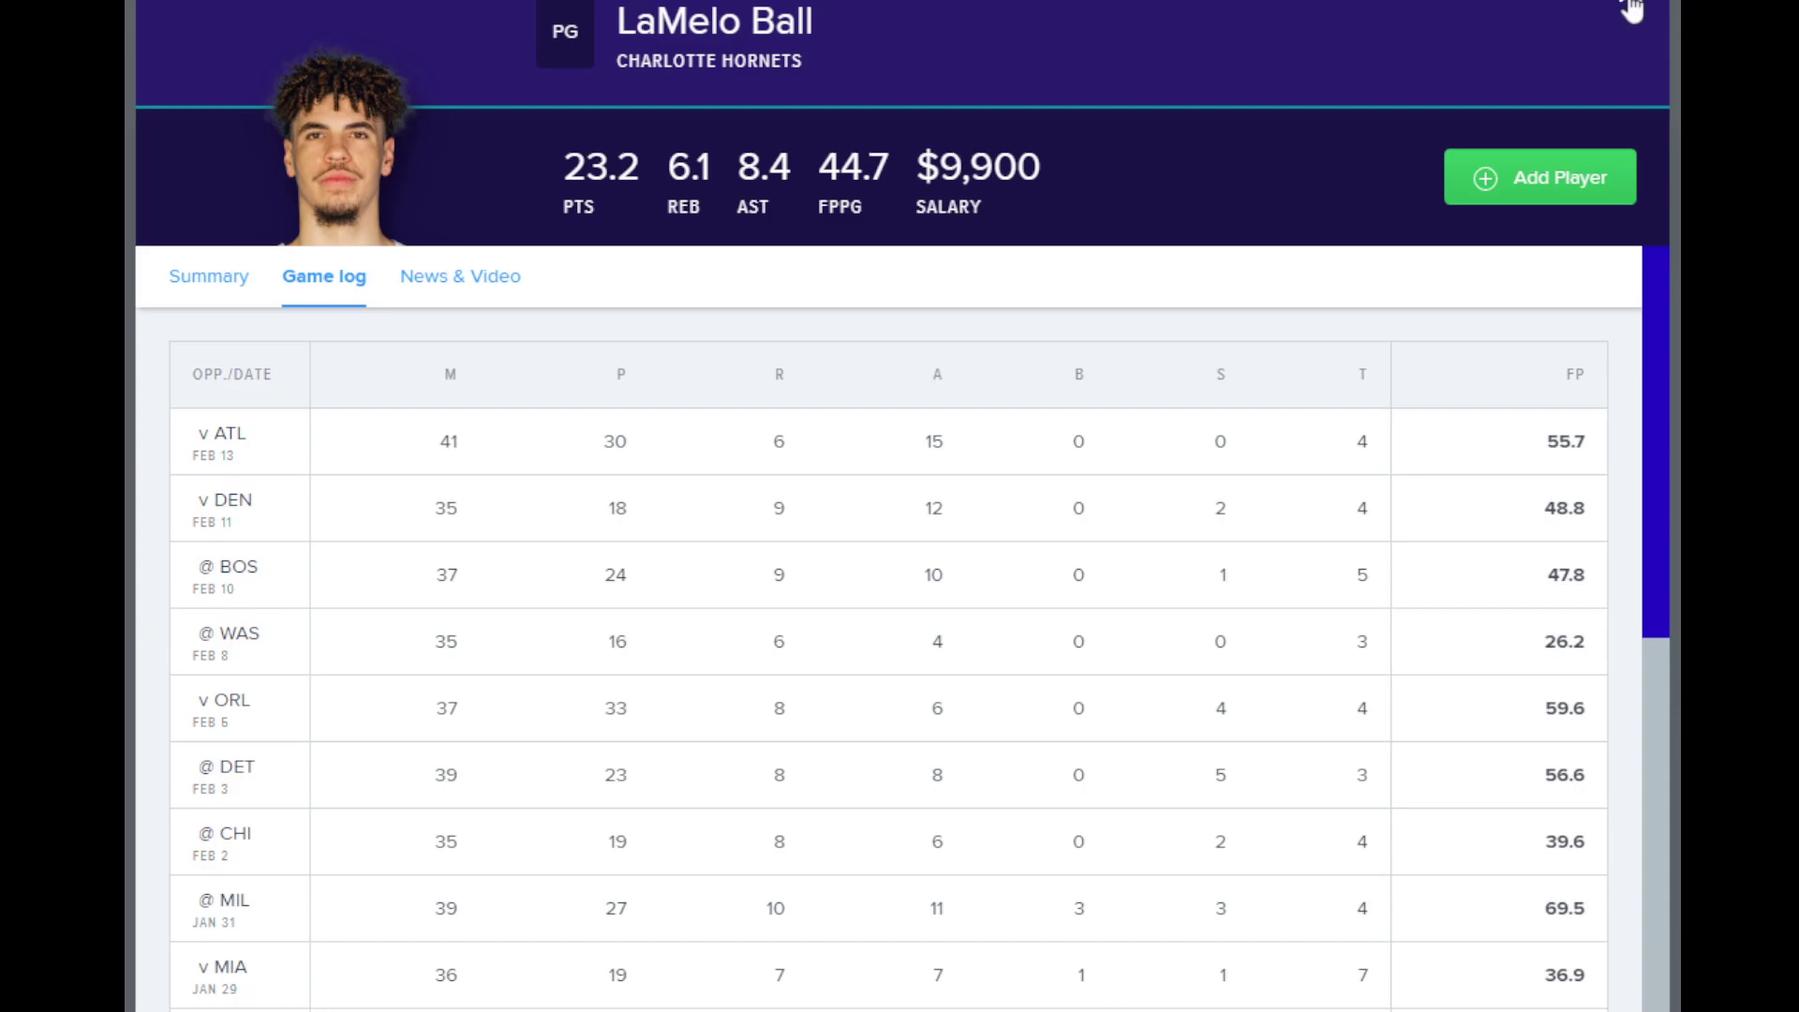
Step: Close LaMelo's profile, search 'tyre', and review Tyrese Haliburton's game log before closing it
click(1631, 11)
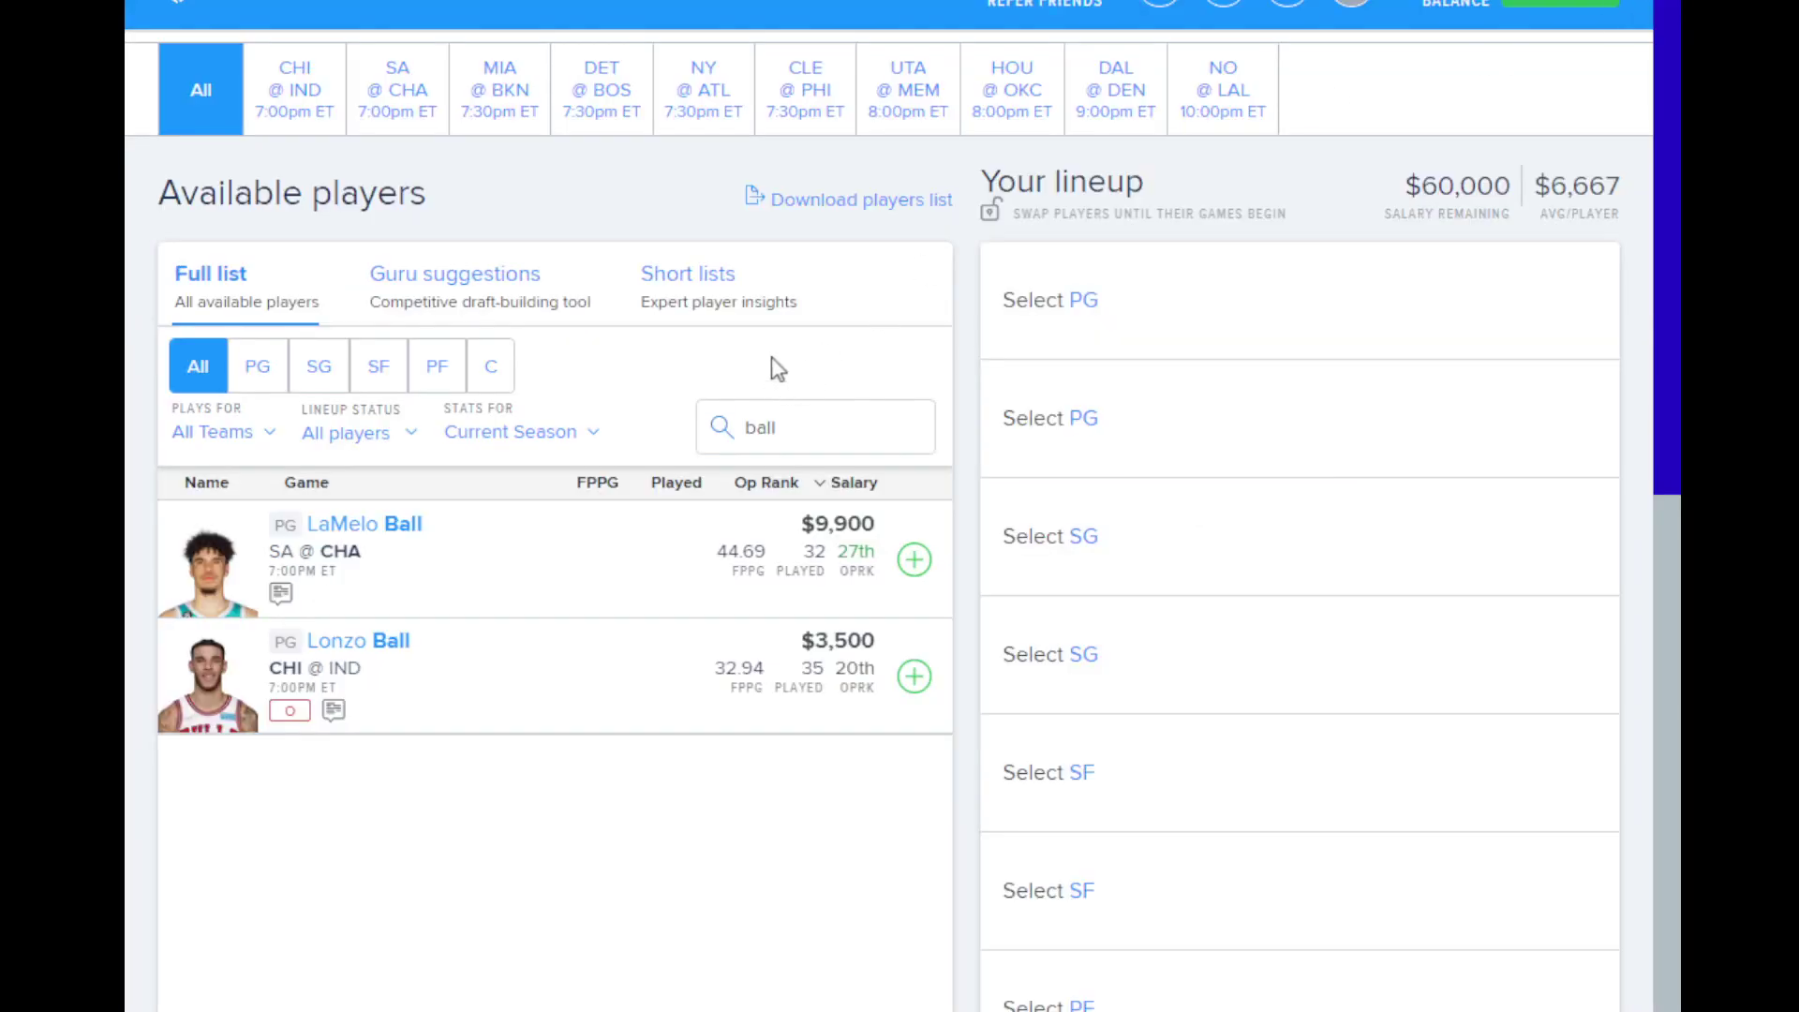
double_click(800, 437)
key(BackSpace)
text(t)
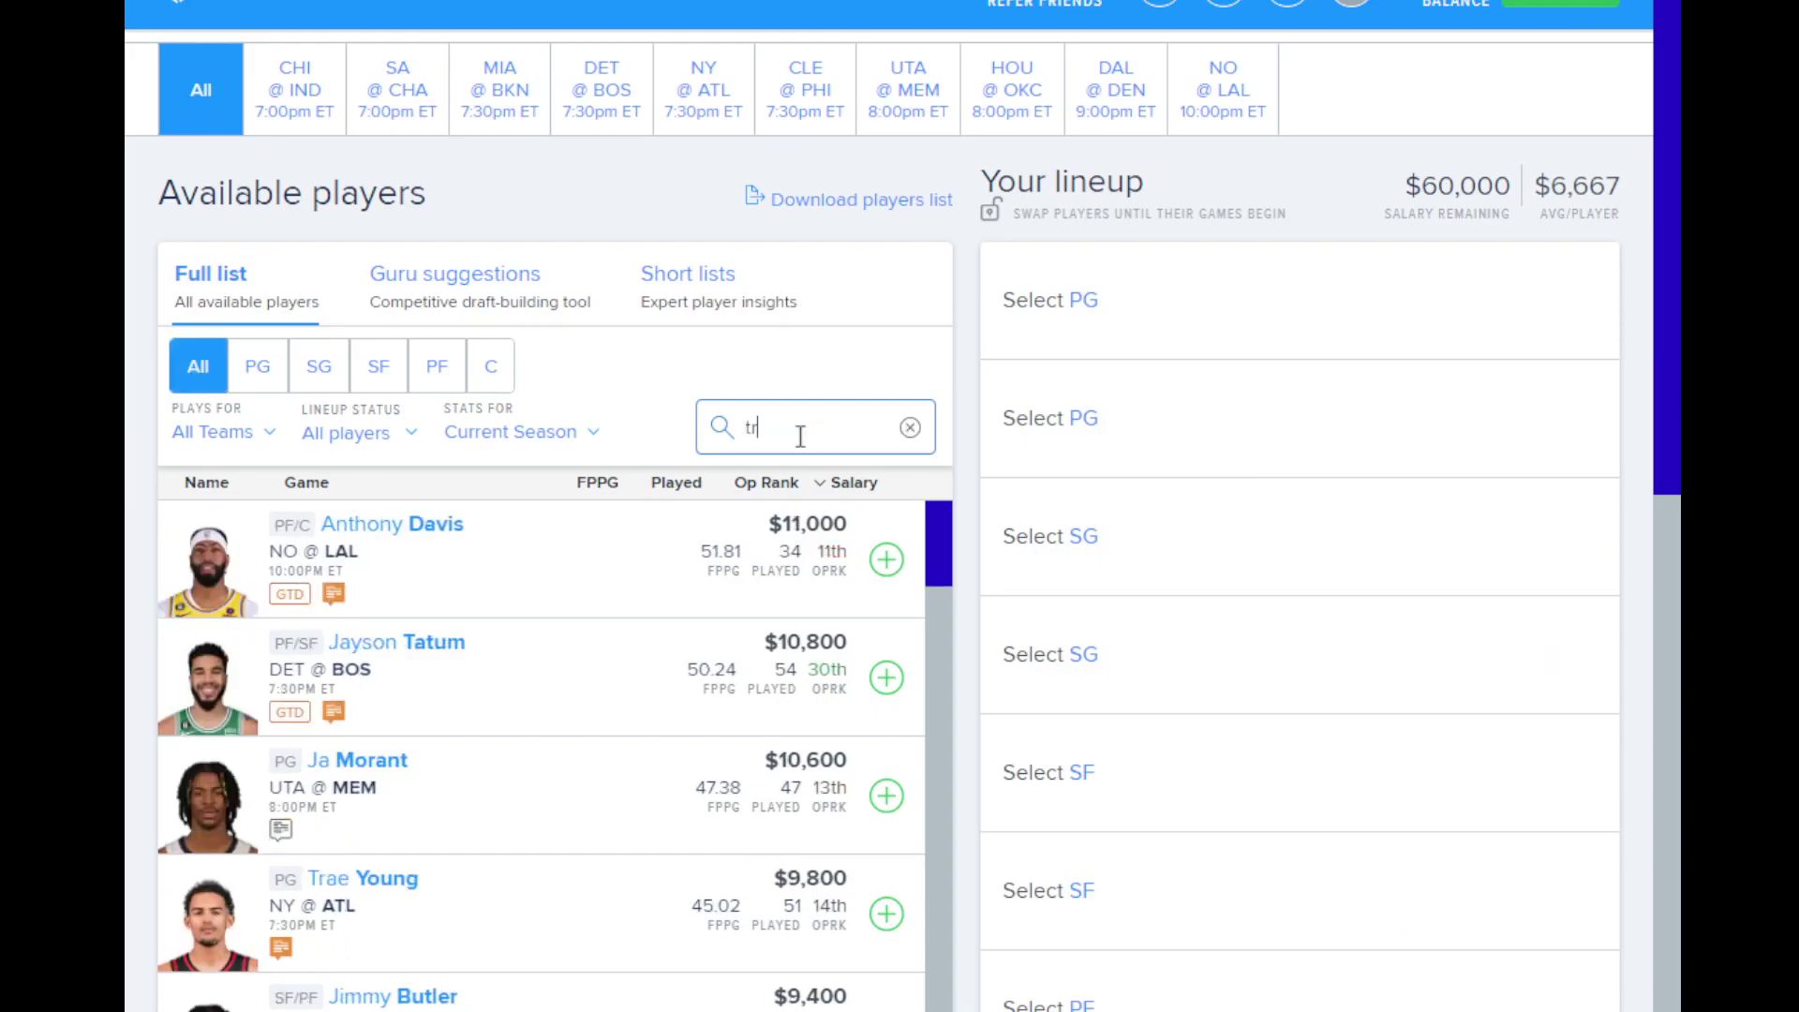
text(yre)
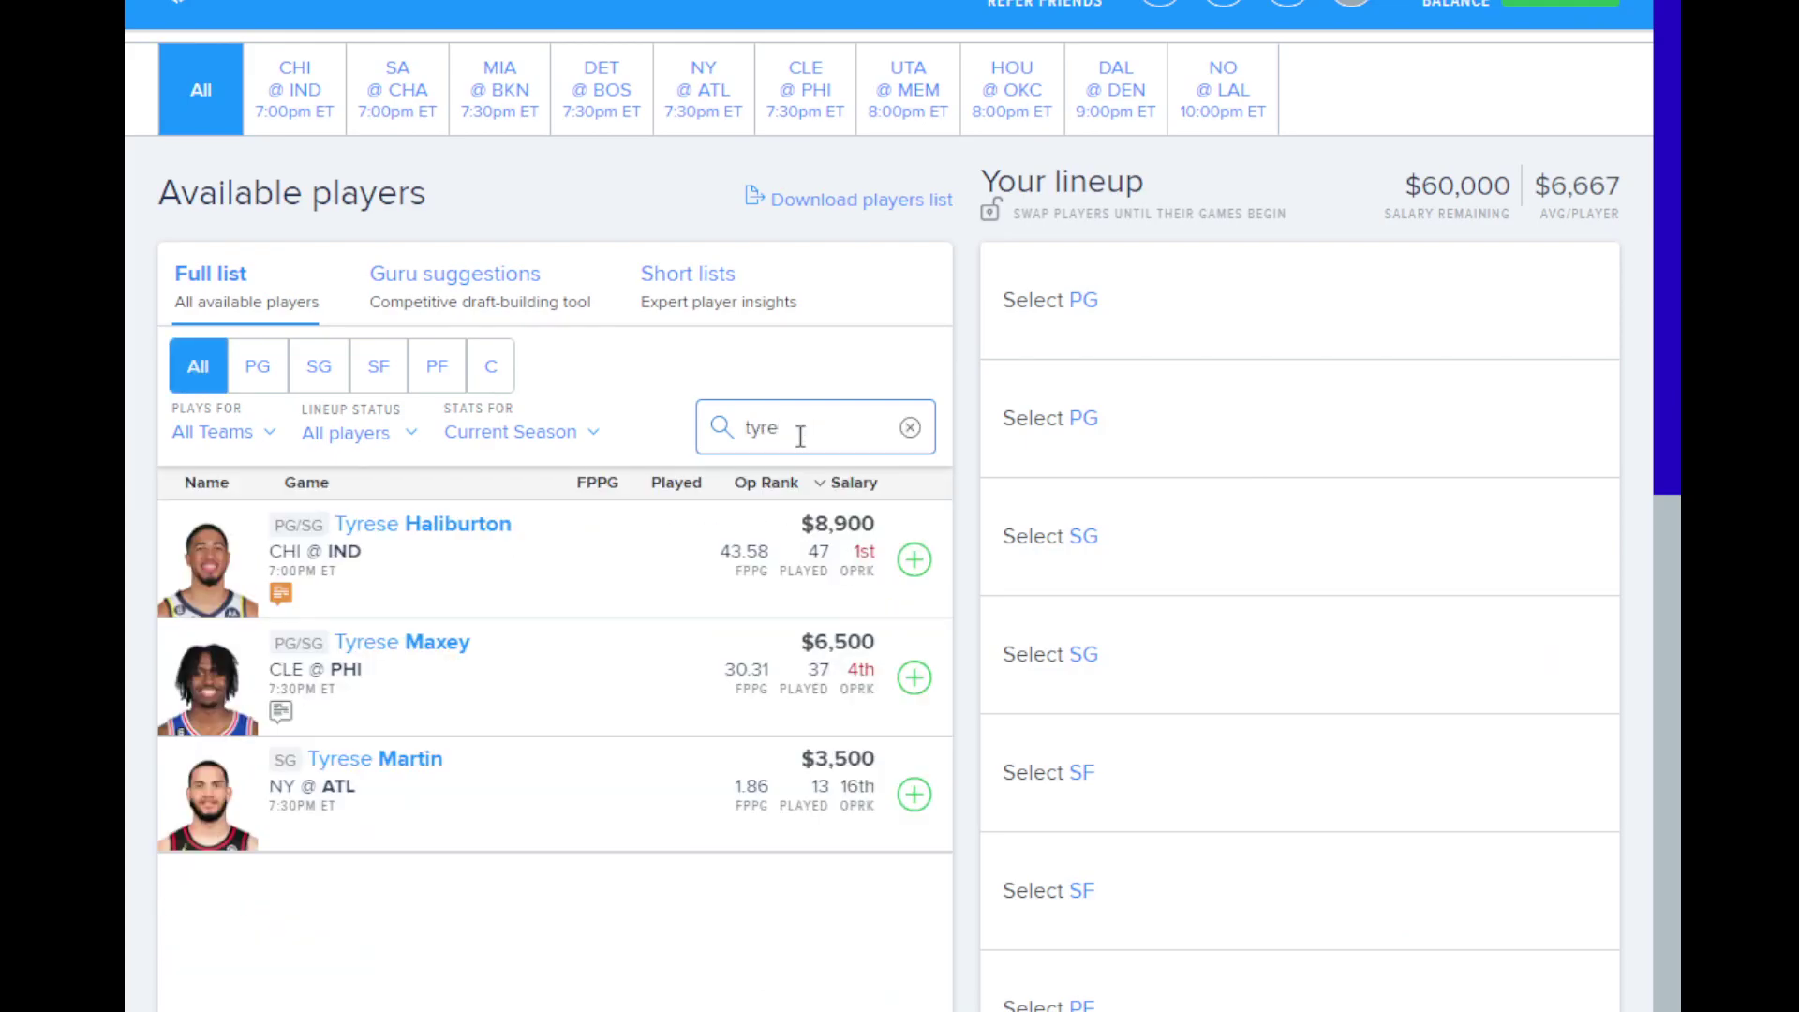
click(410, 549)
click(330, 278)
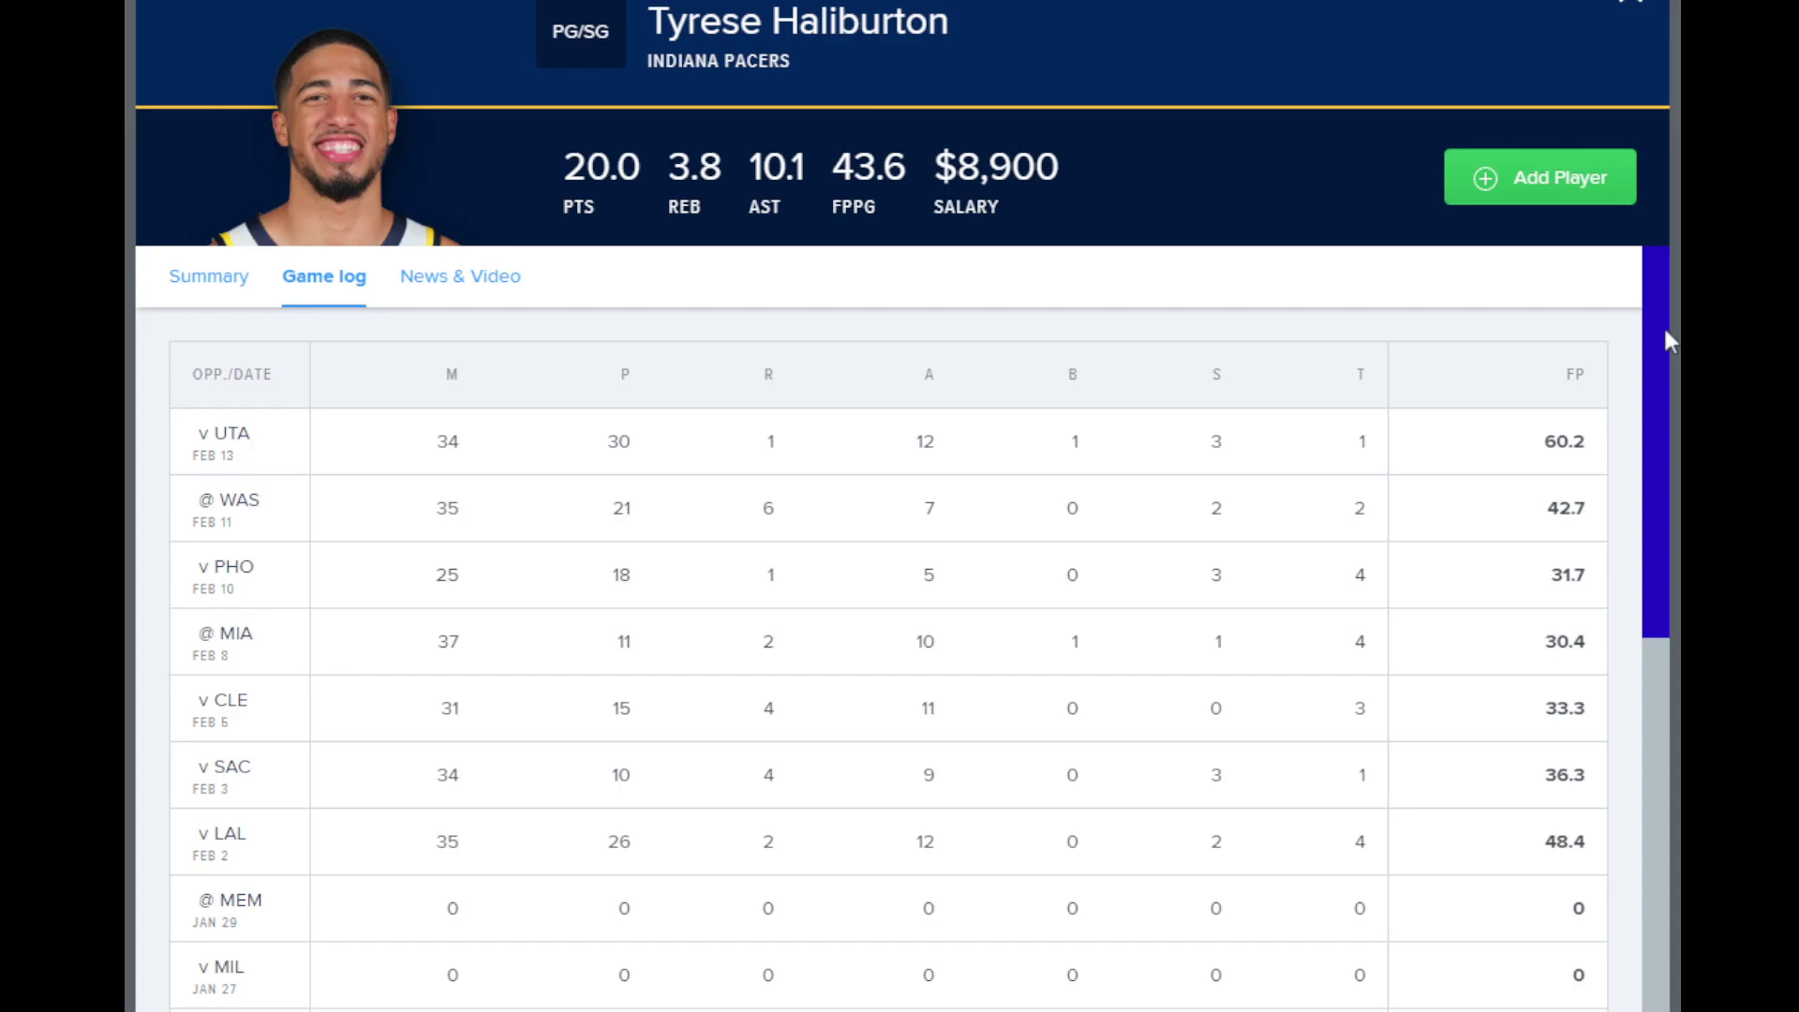
click(1630, 4)
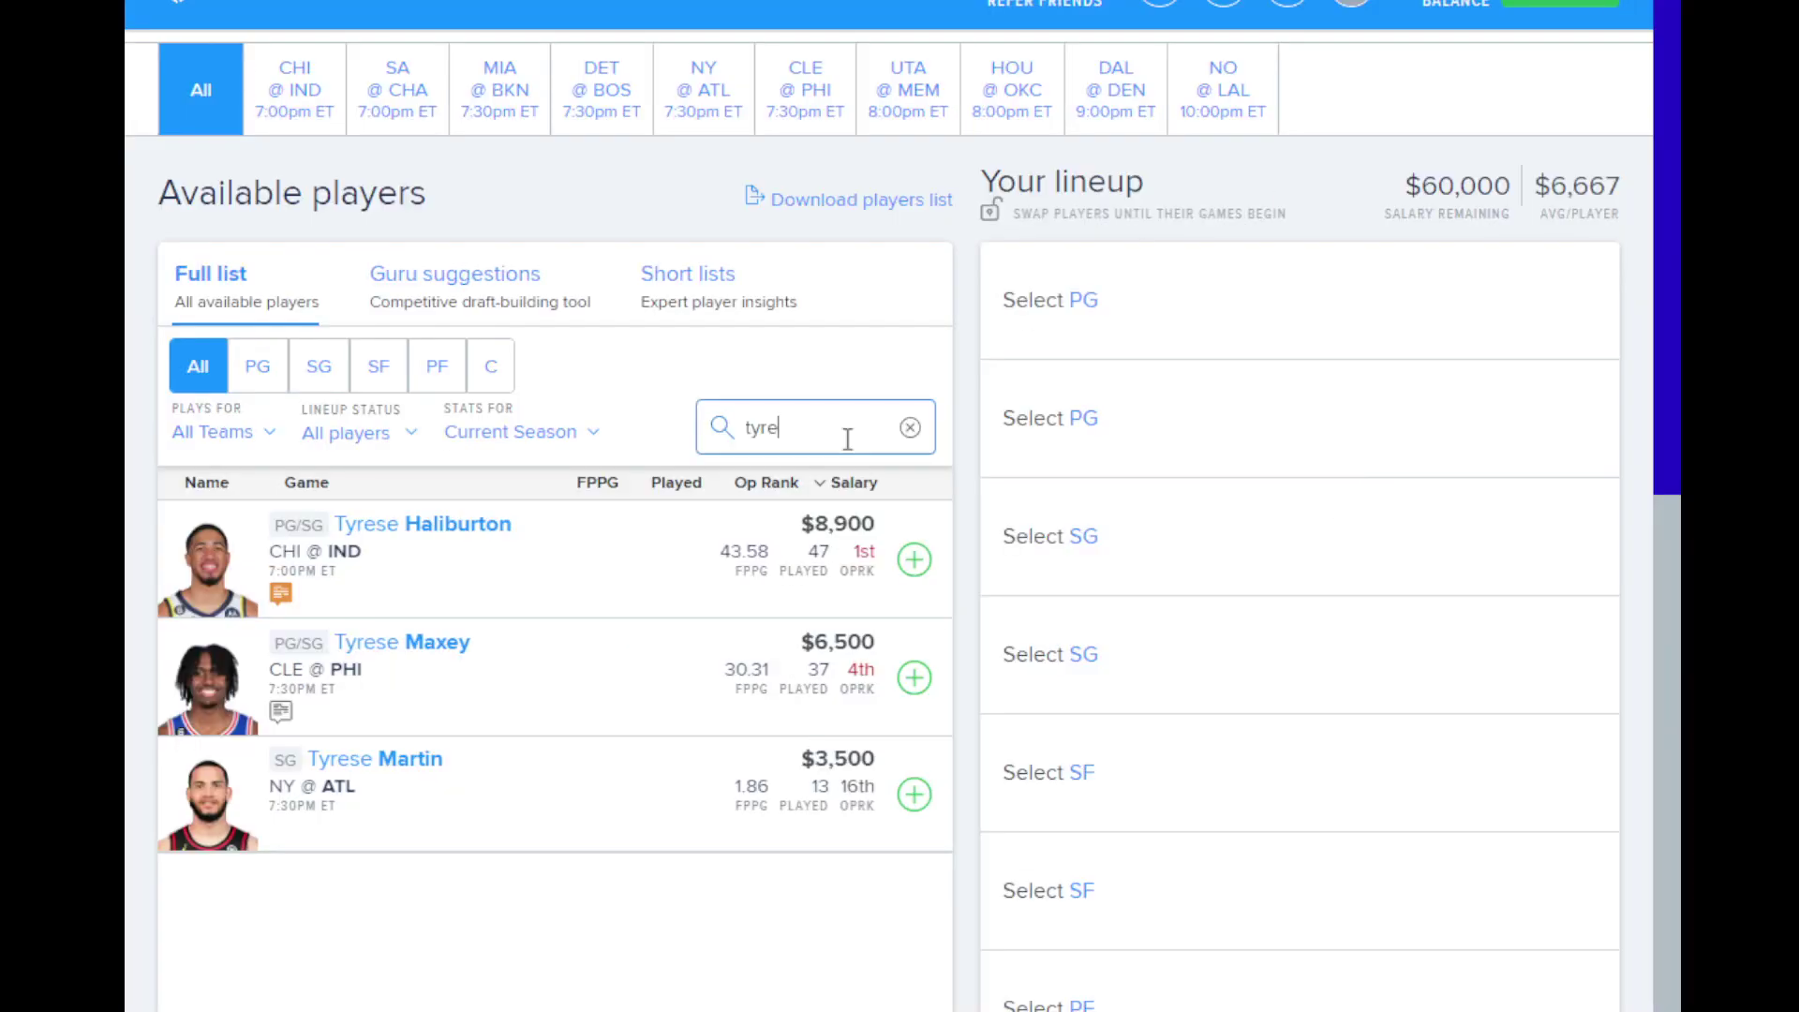
click(907, 426)
Step: Search 'niko' and review Nikola Vucevic's game log, then close his profile
text(niko)
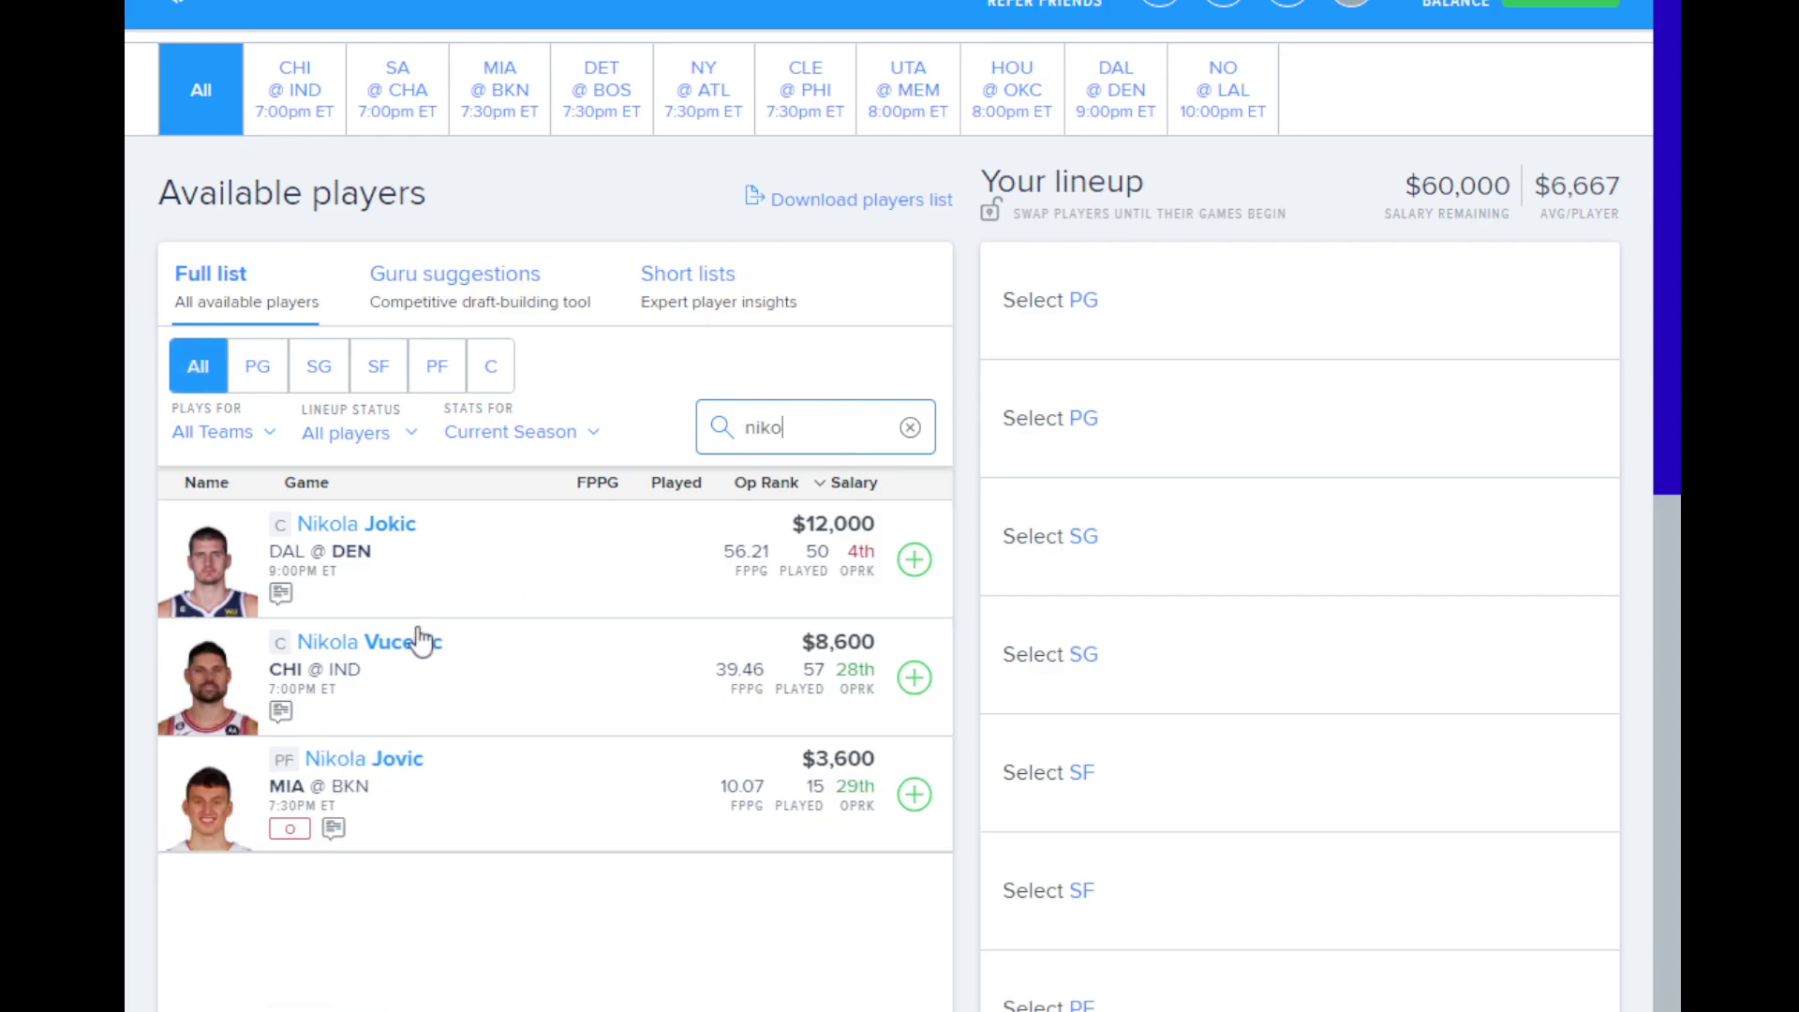
click(418, 639)
click(368, 290)
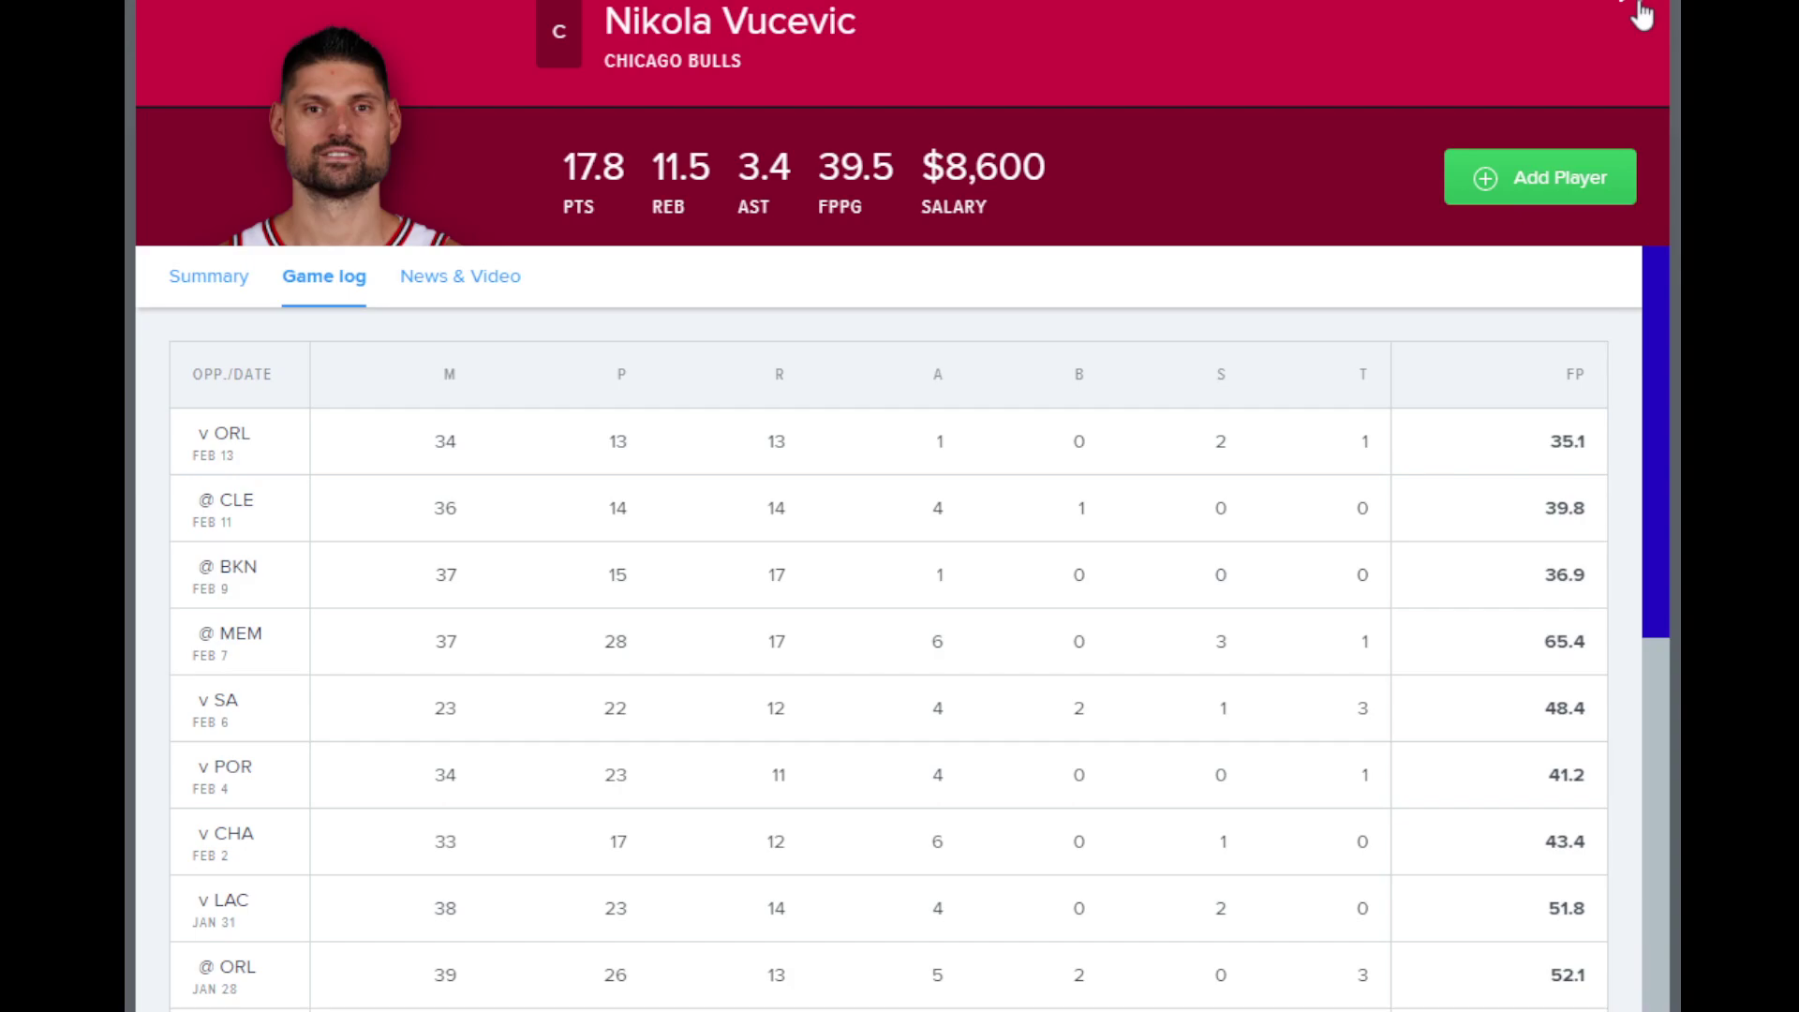
click(1641, 13)
Step: Search 'markk', review Lauri Markkanen's game log, then clear the search
click(822, 442)
key(ctrl+a)
key(BackSpace)
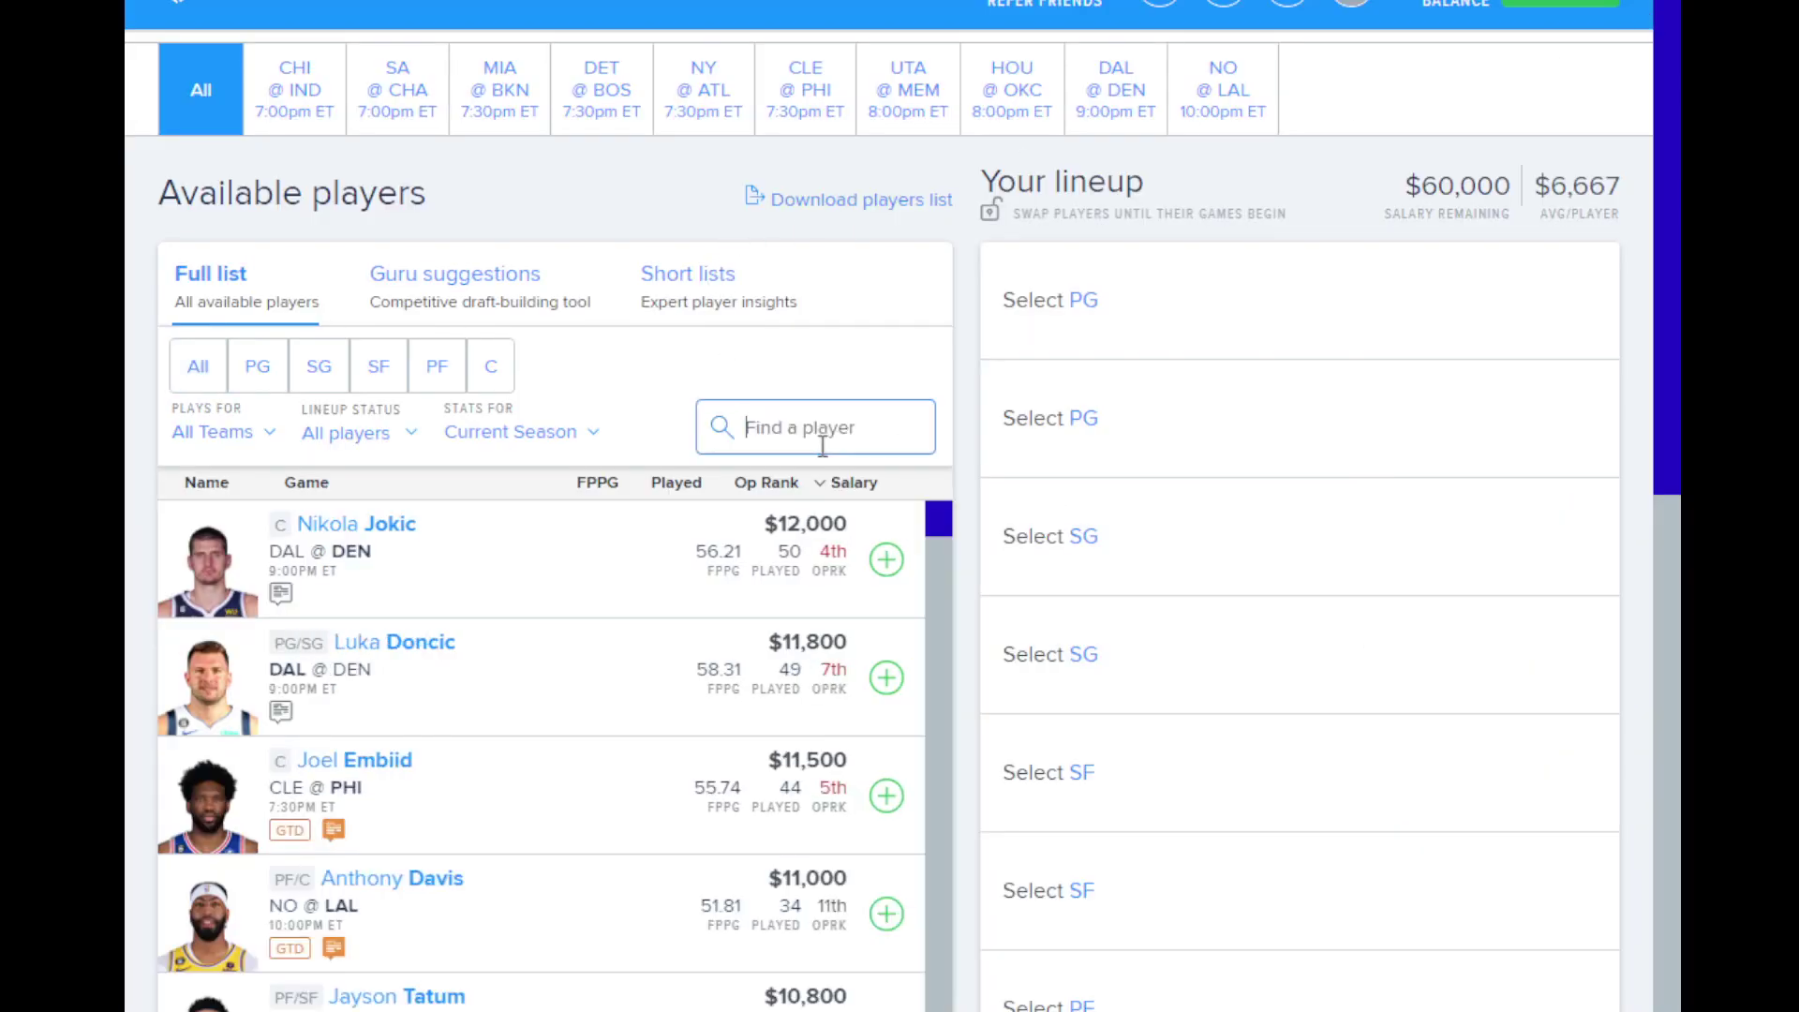
text(Jama)
key(ctrl+a)
key(BackSpace)
text(markk)
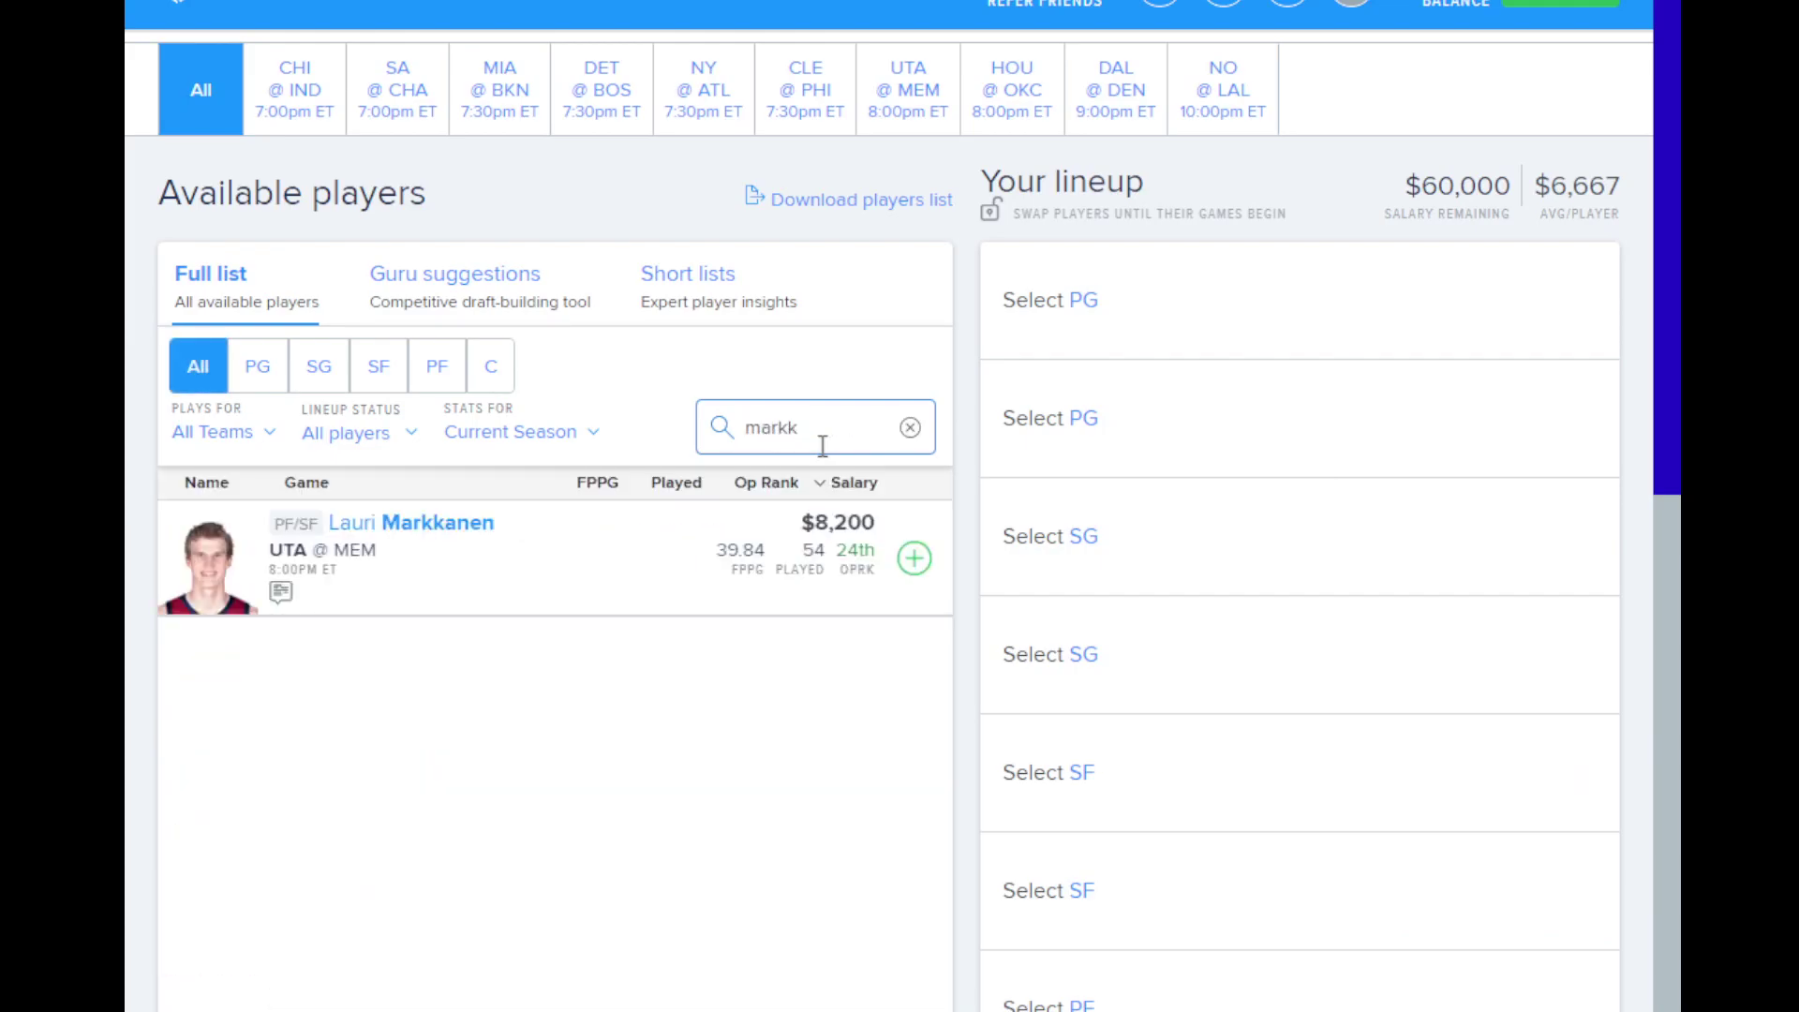
click(474, 531)
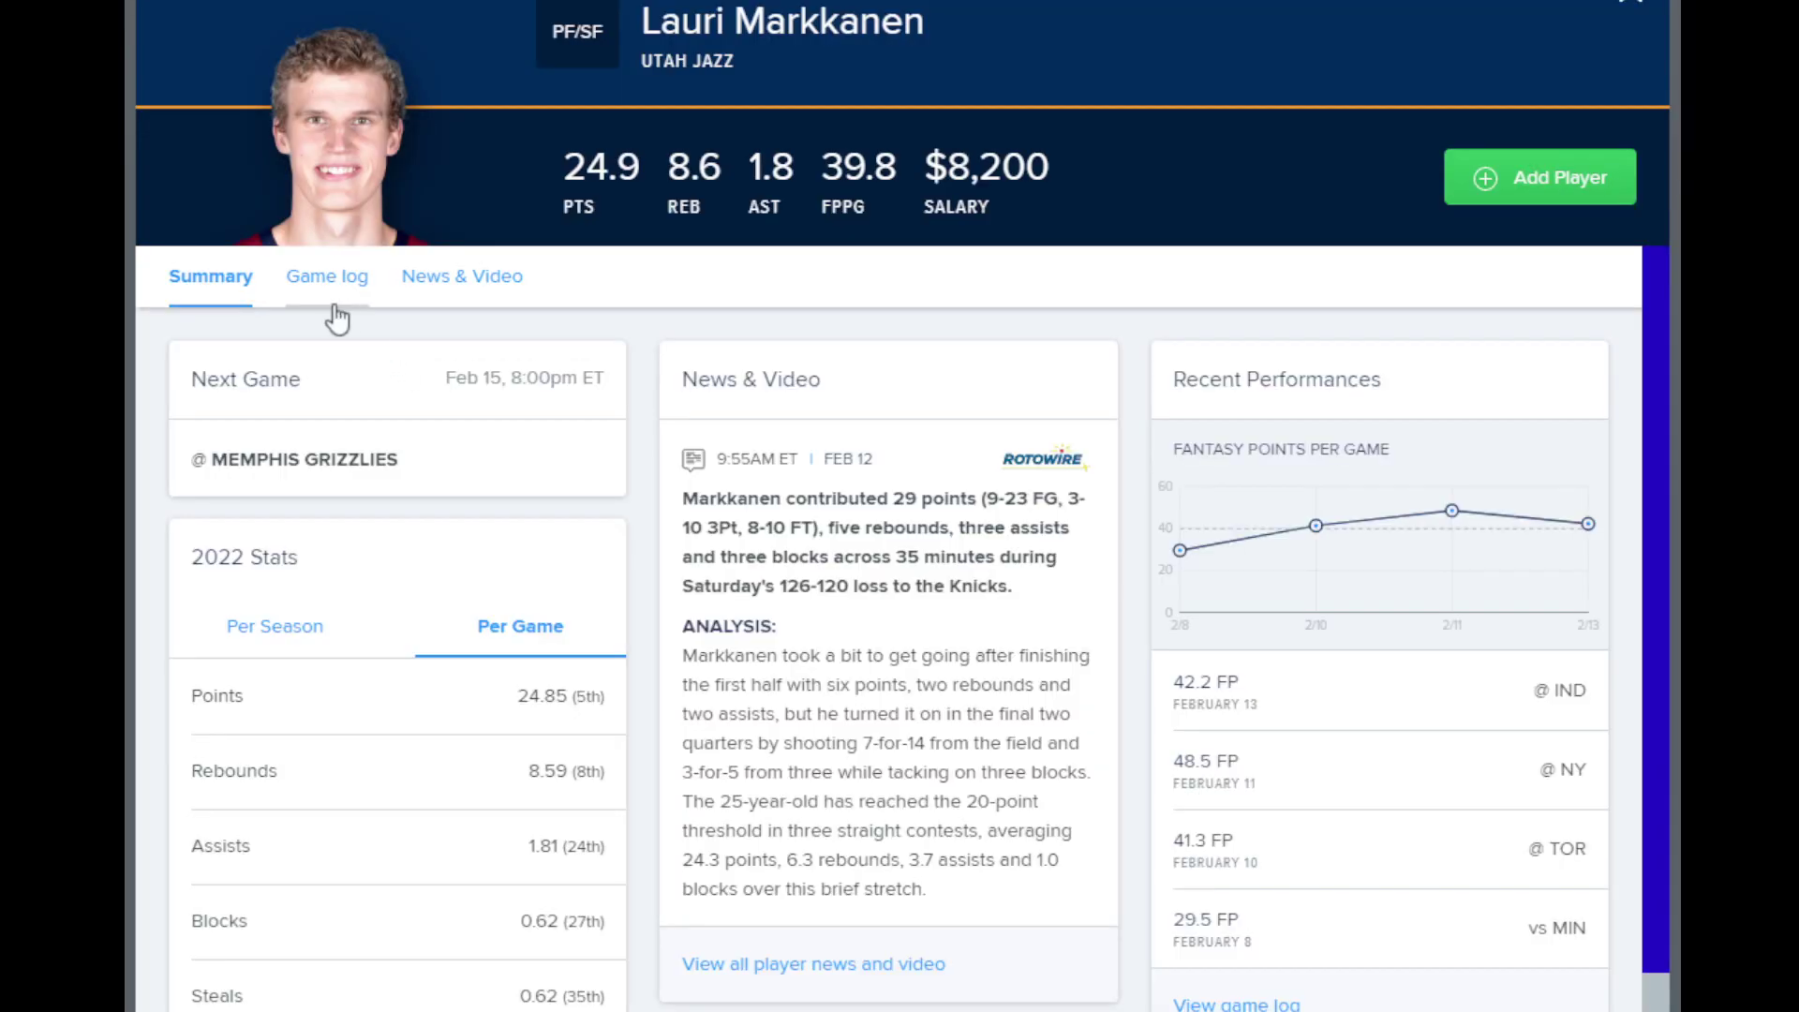
click(328, 289)
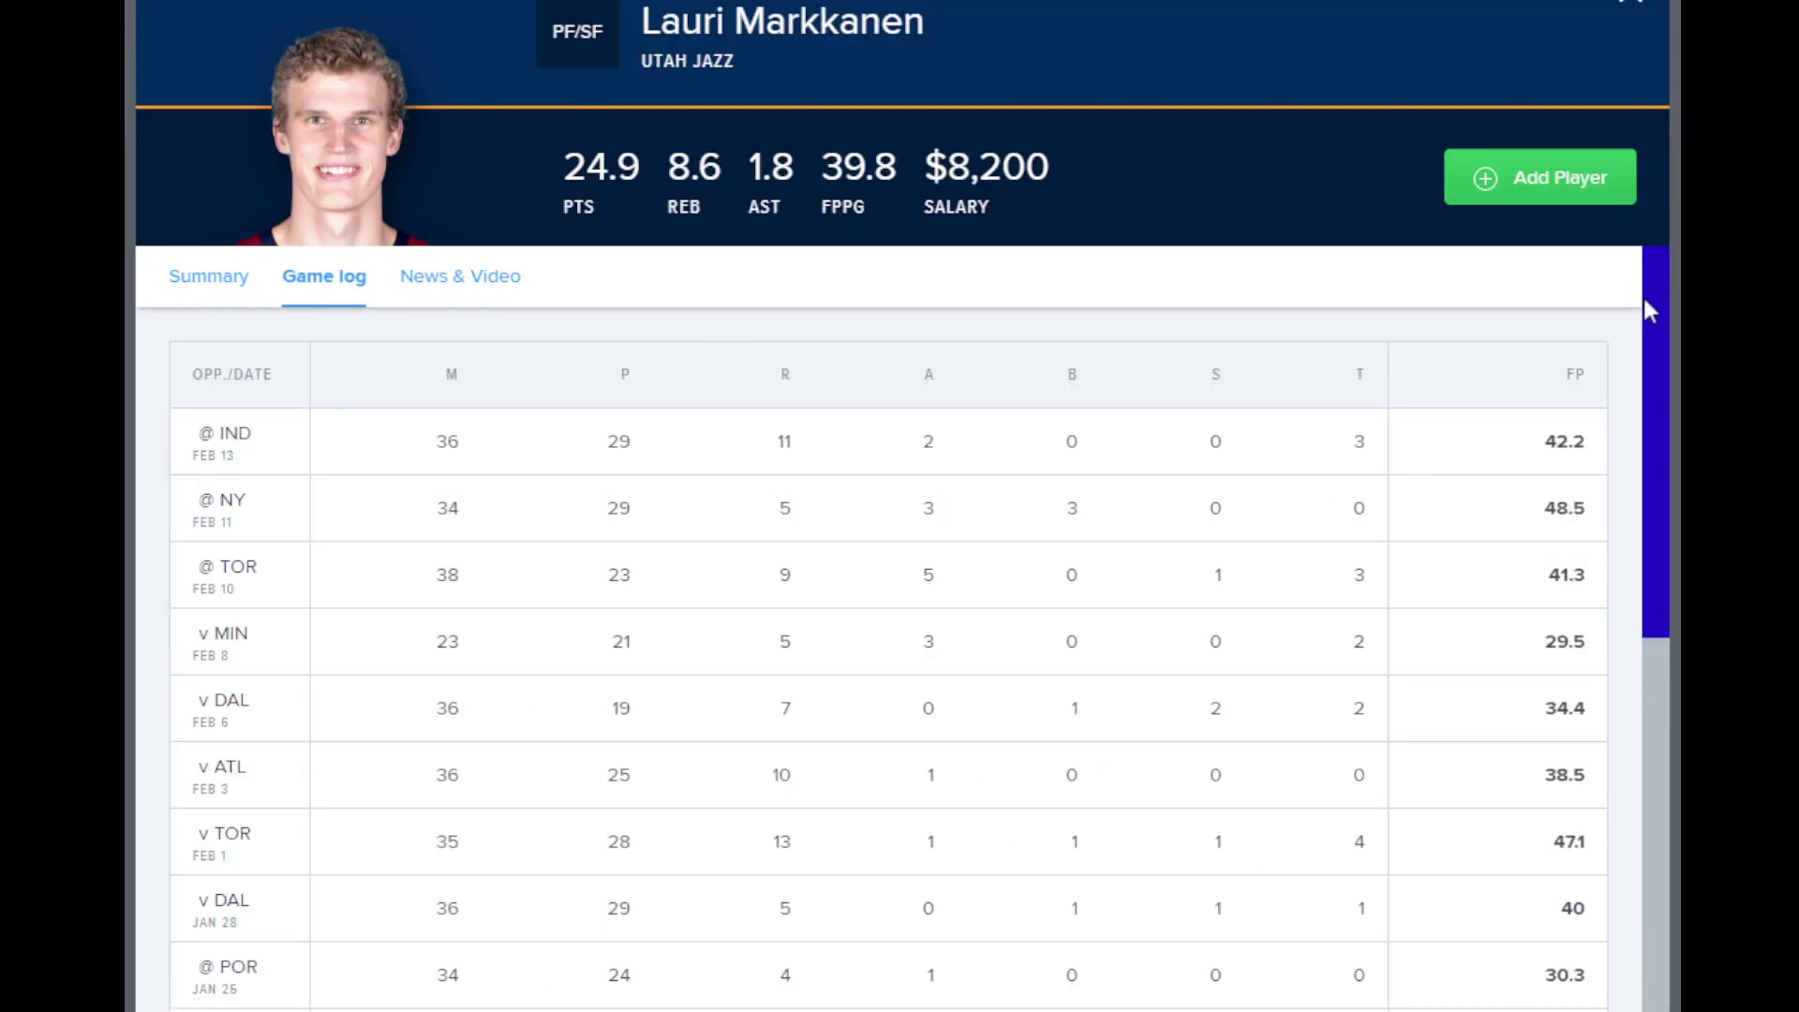
click(1646, 6)
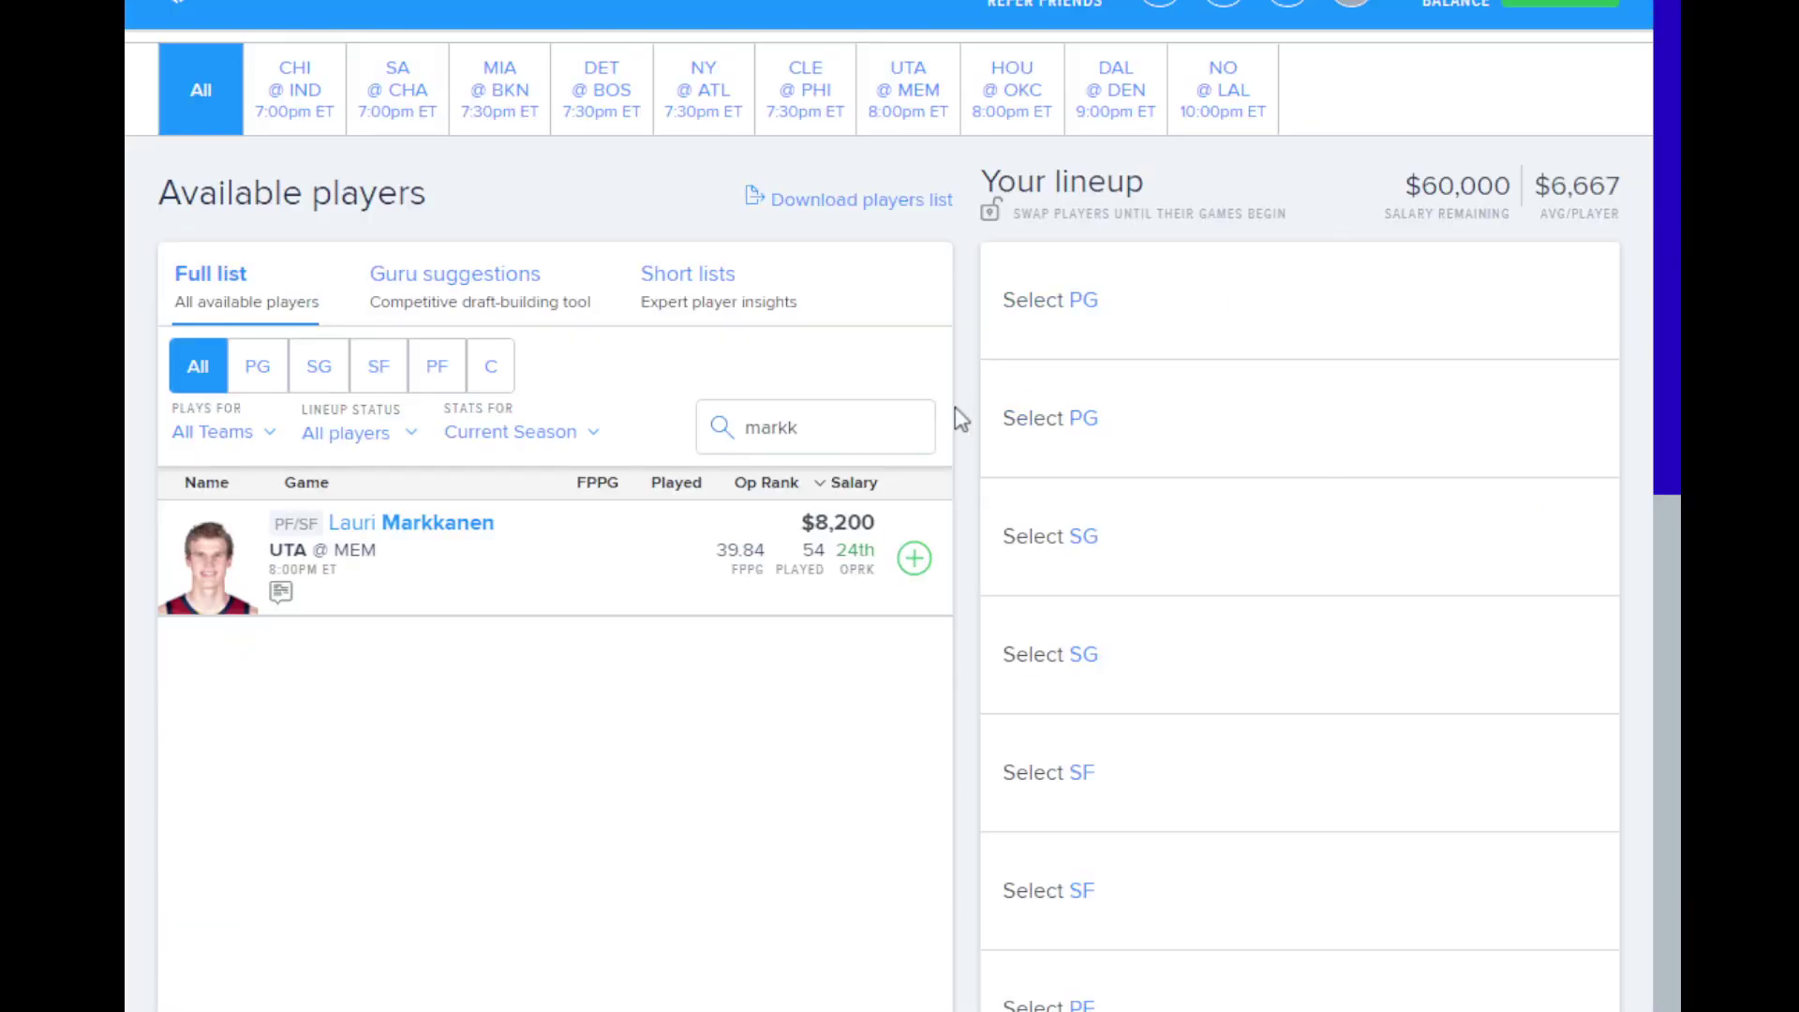
double_click(883, 424)
key(BackSpace)
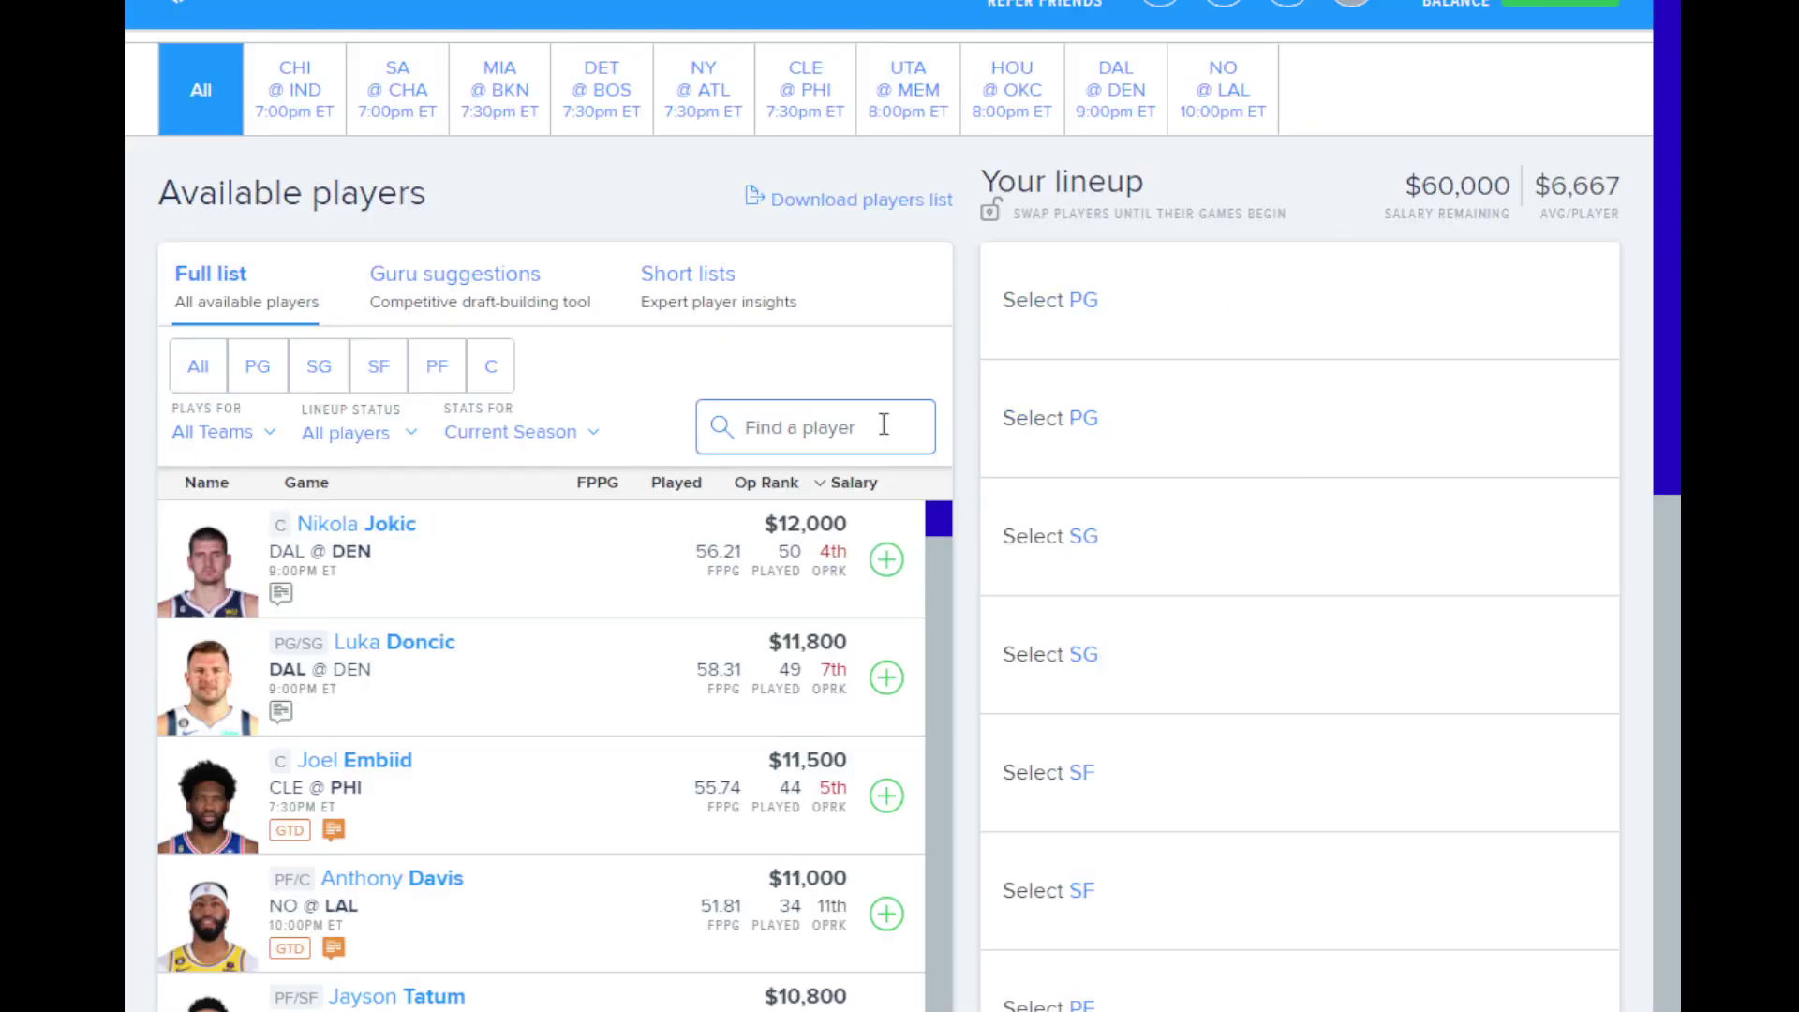
Step: Search 'zach' and review Zach LaVine's game log, then close his card
text(zach)
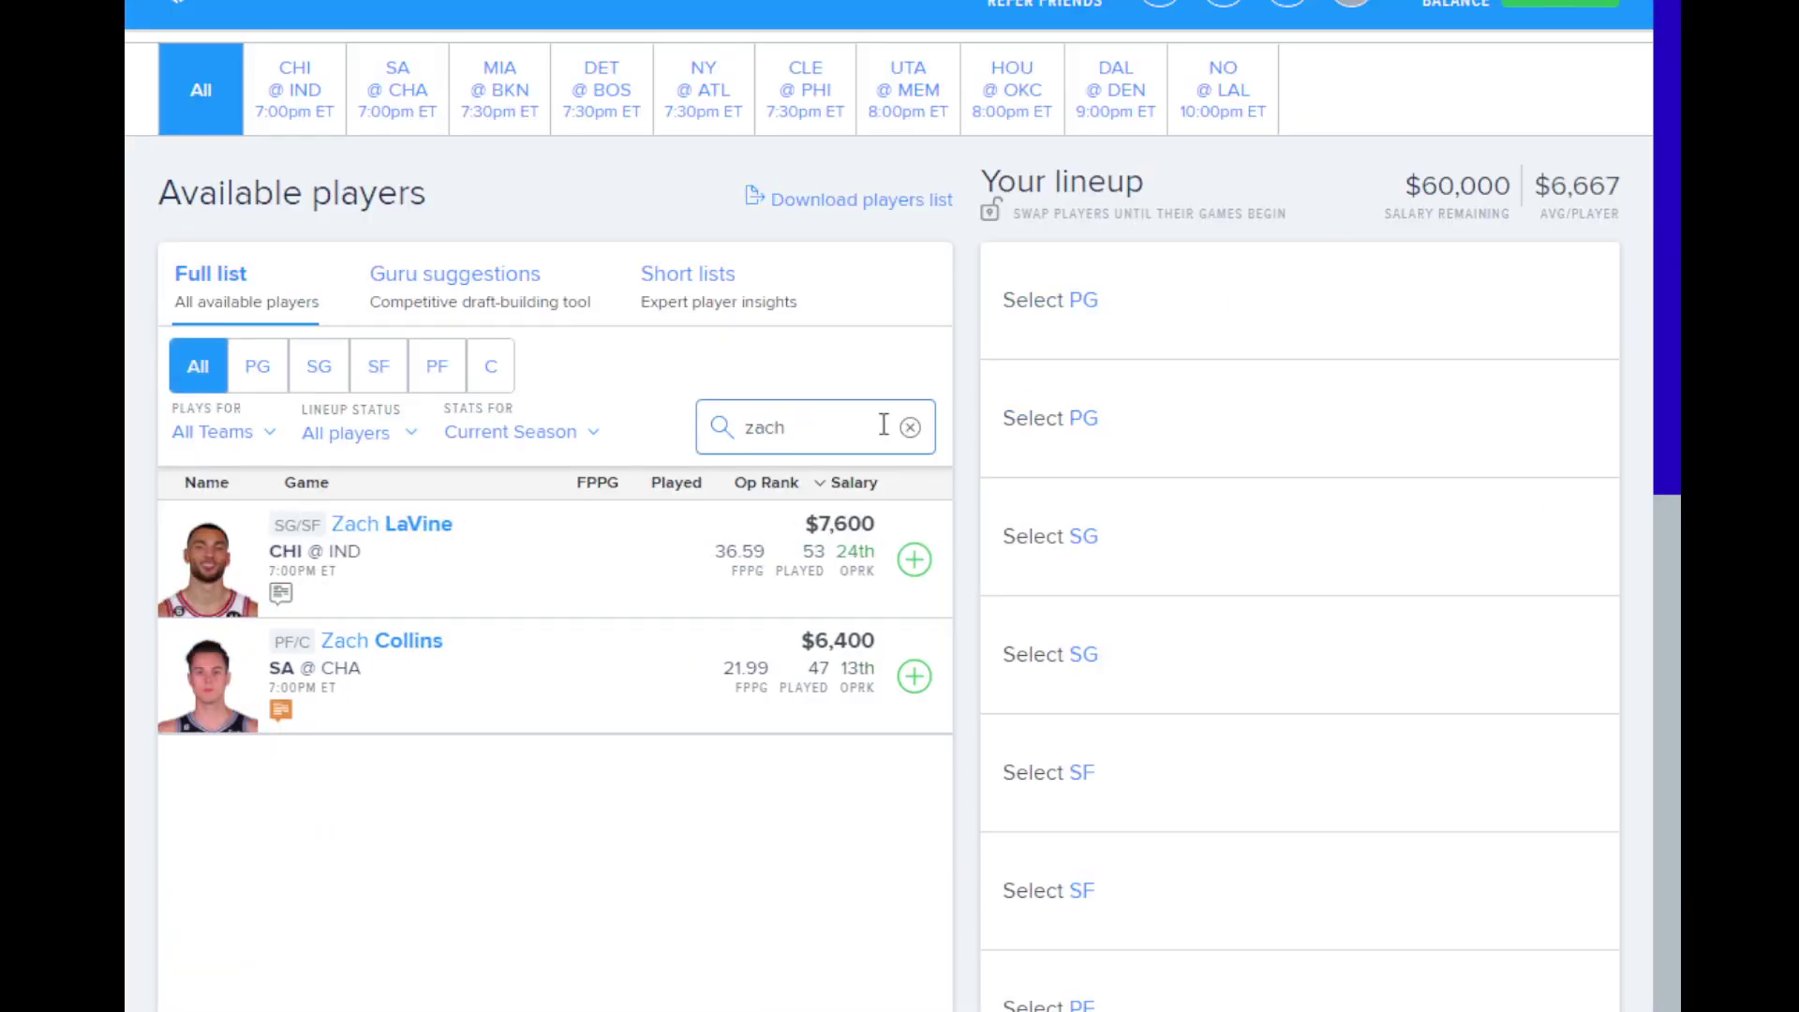
click(412, 531)
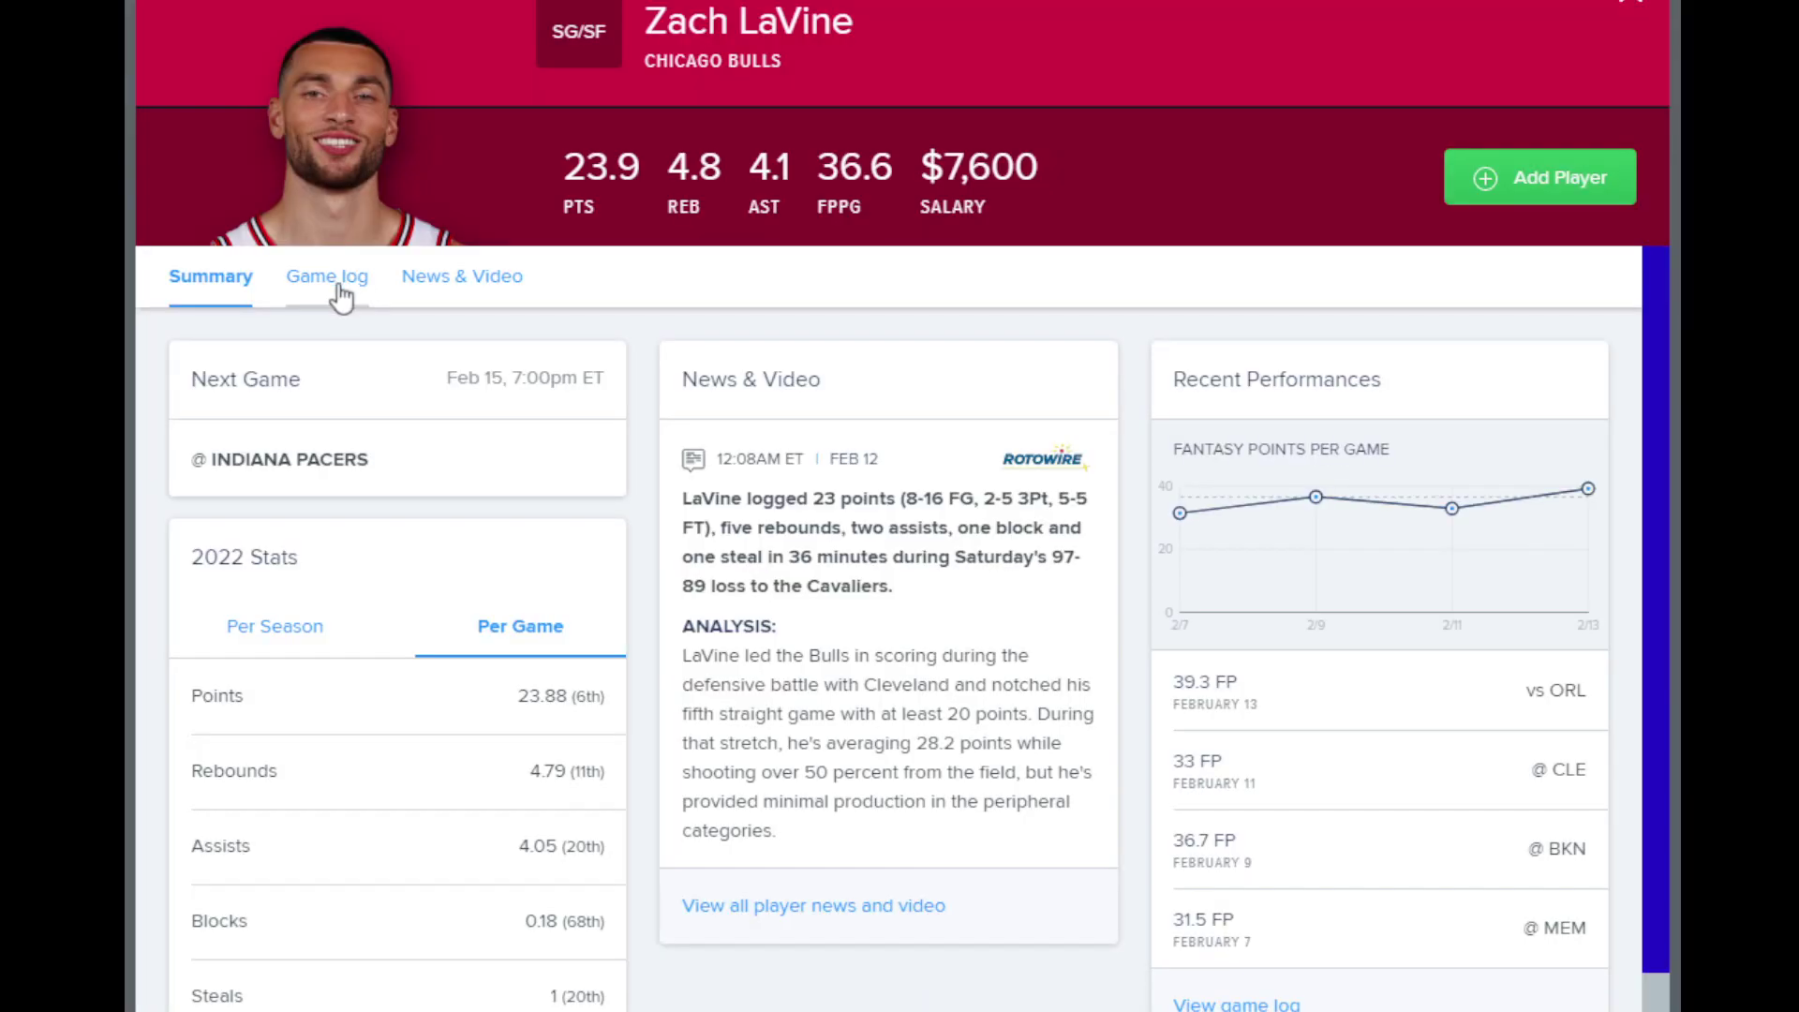
click(332, 281)
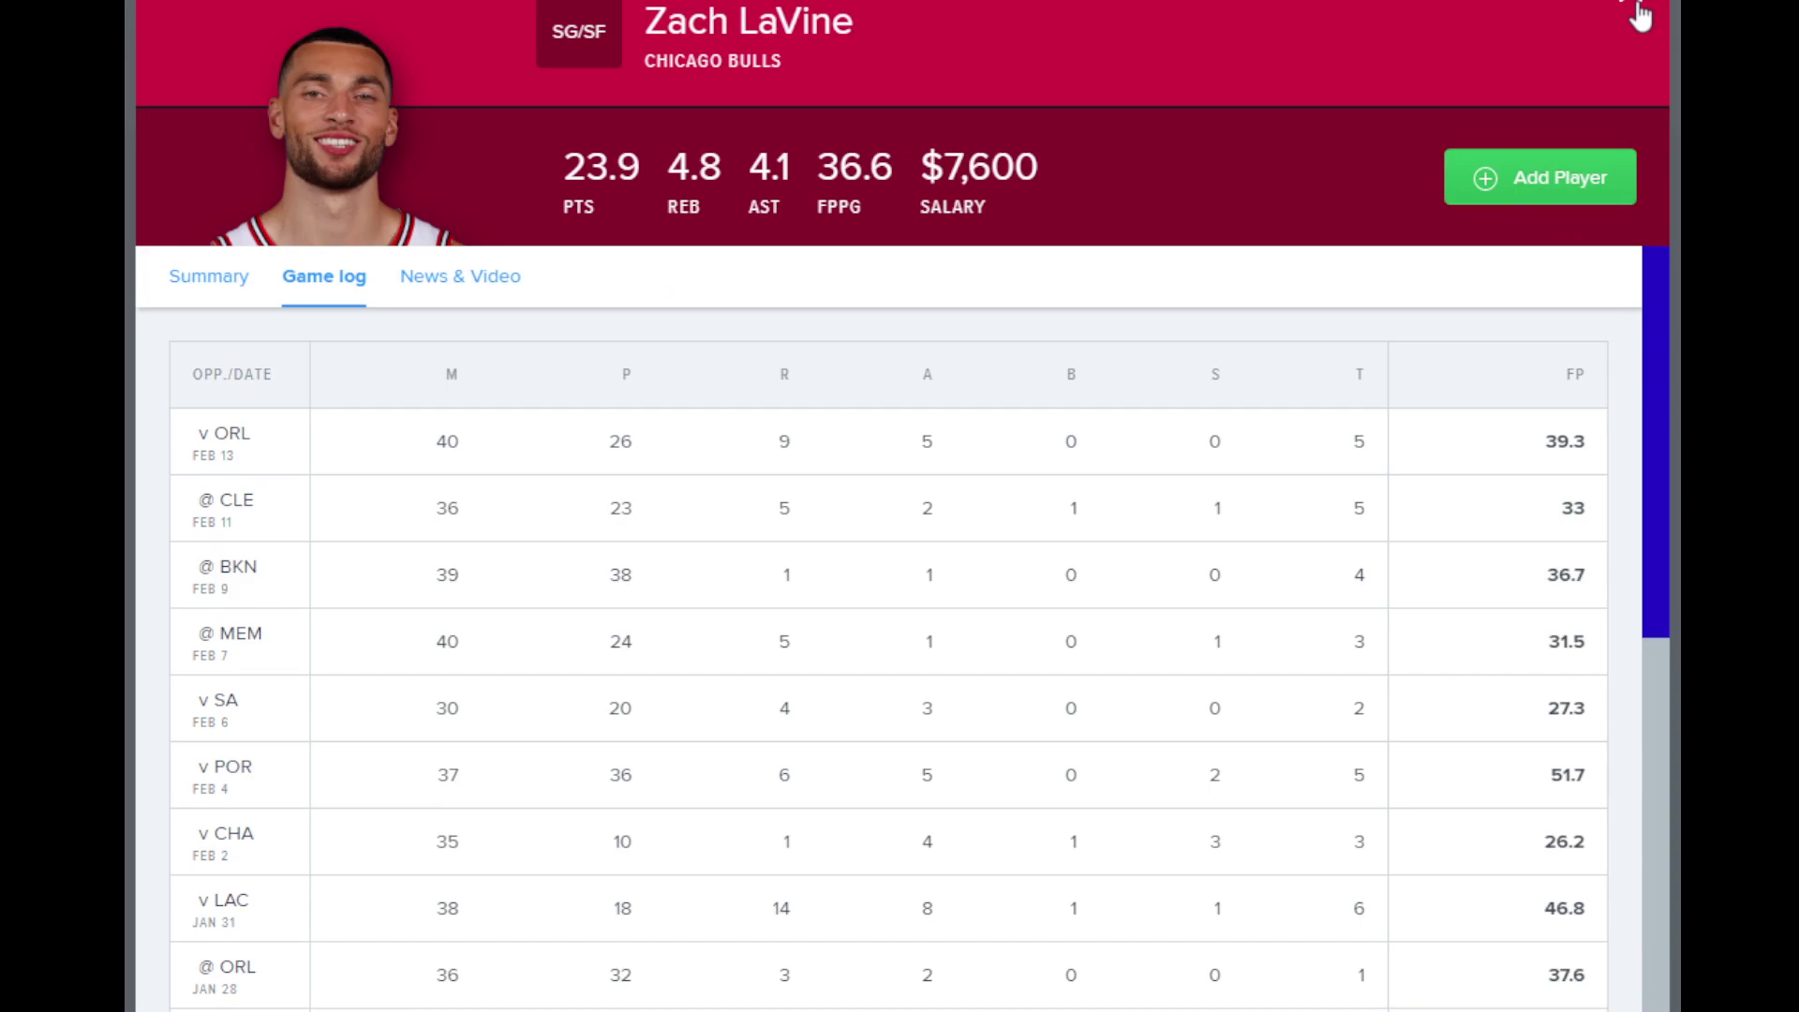
click(1639, 14)
Step: Search 'mark' and review Mark Williams's game log, then close his card
double_click(843, 434)
key(BackSpace)
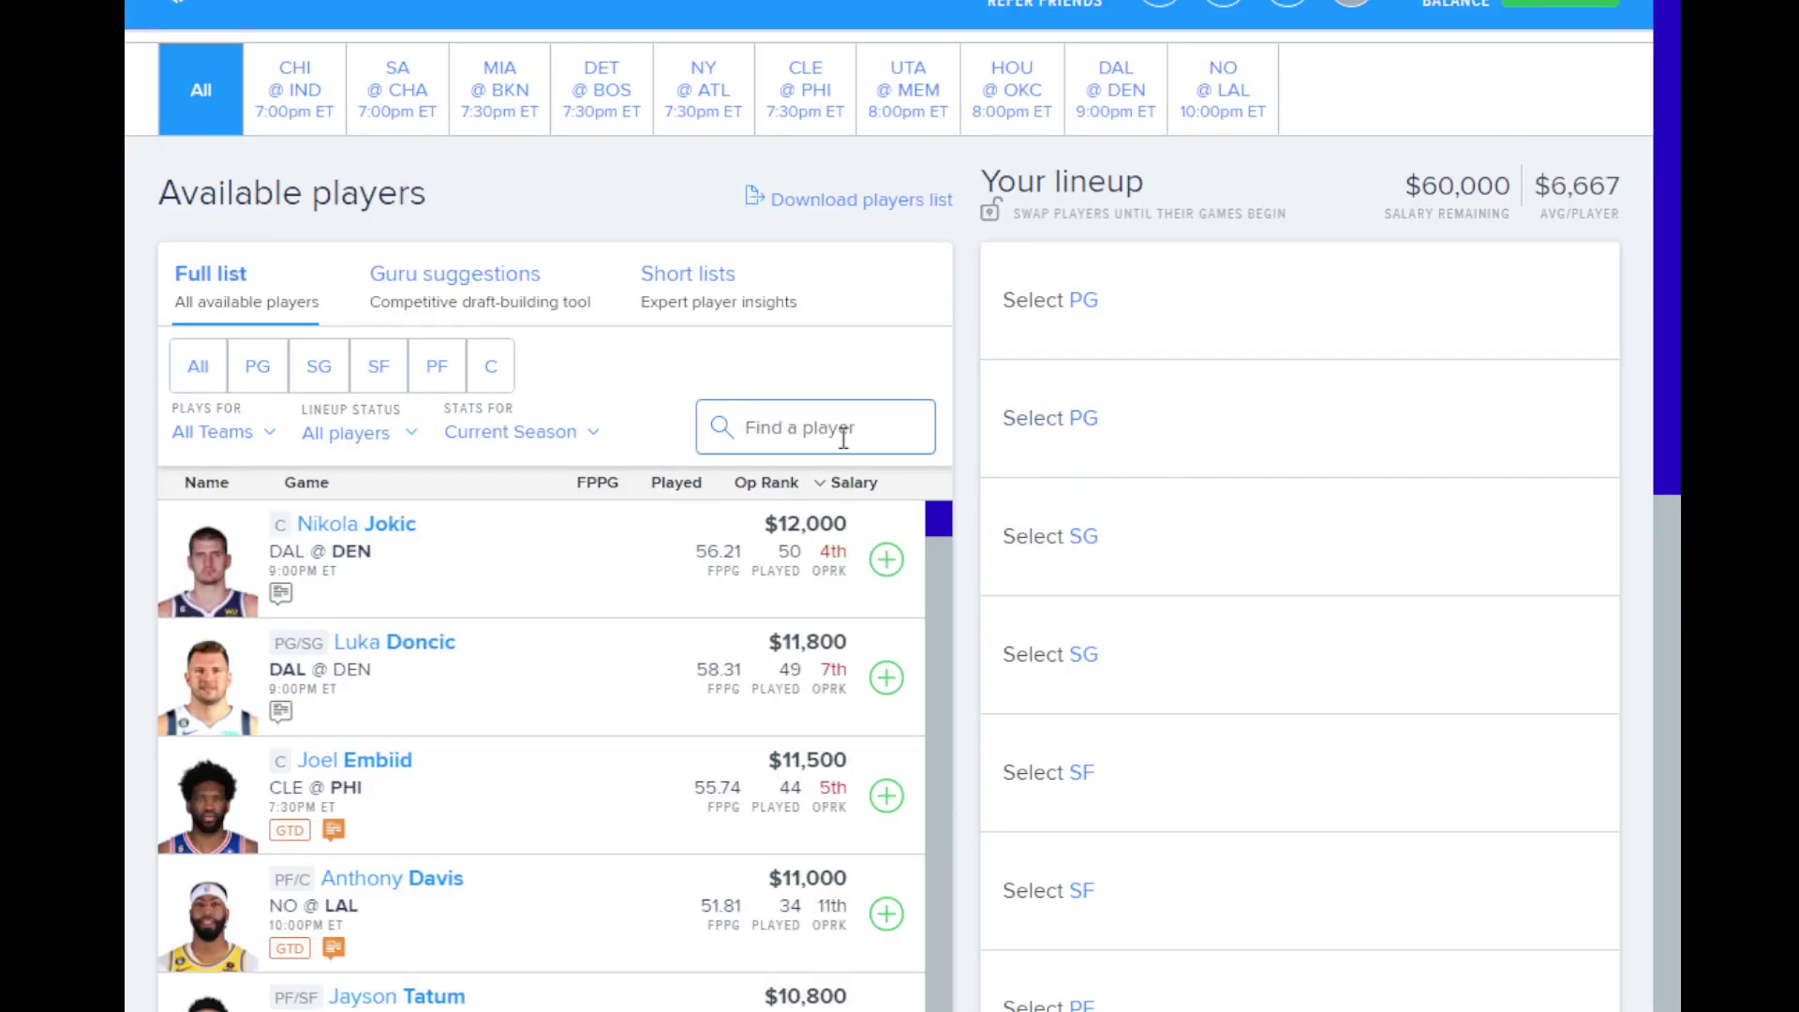
text(mans)
key(BackSpace)
key(BackSpace)
text(rk)
click(364, 651)
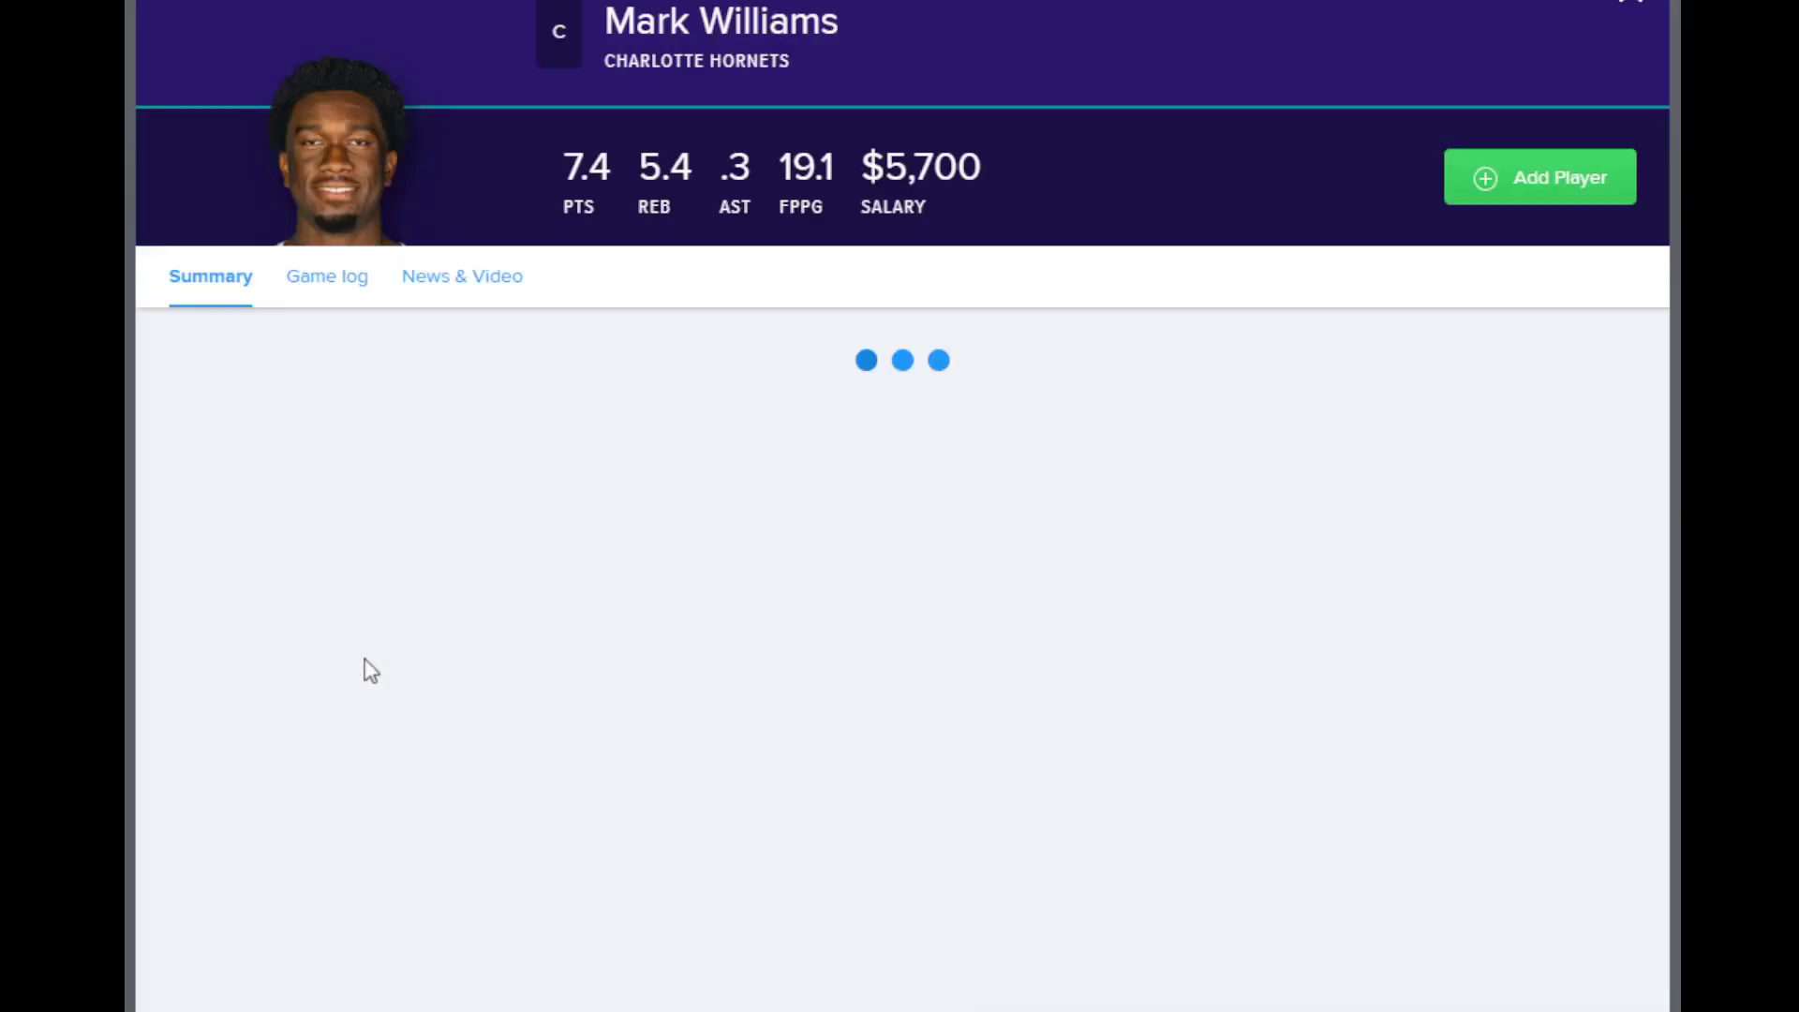
click(325, 279)
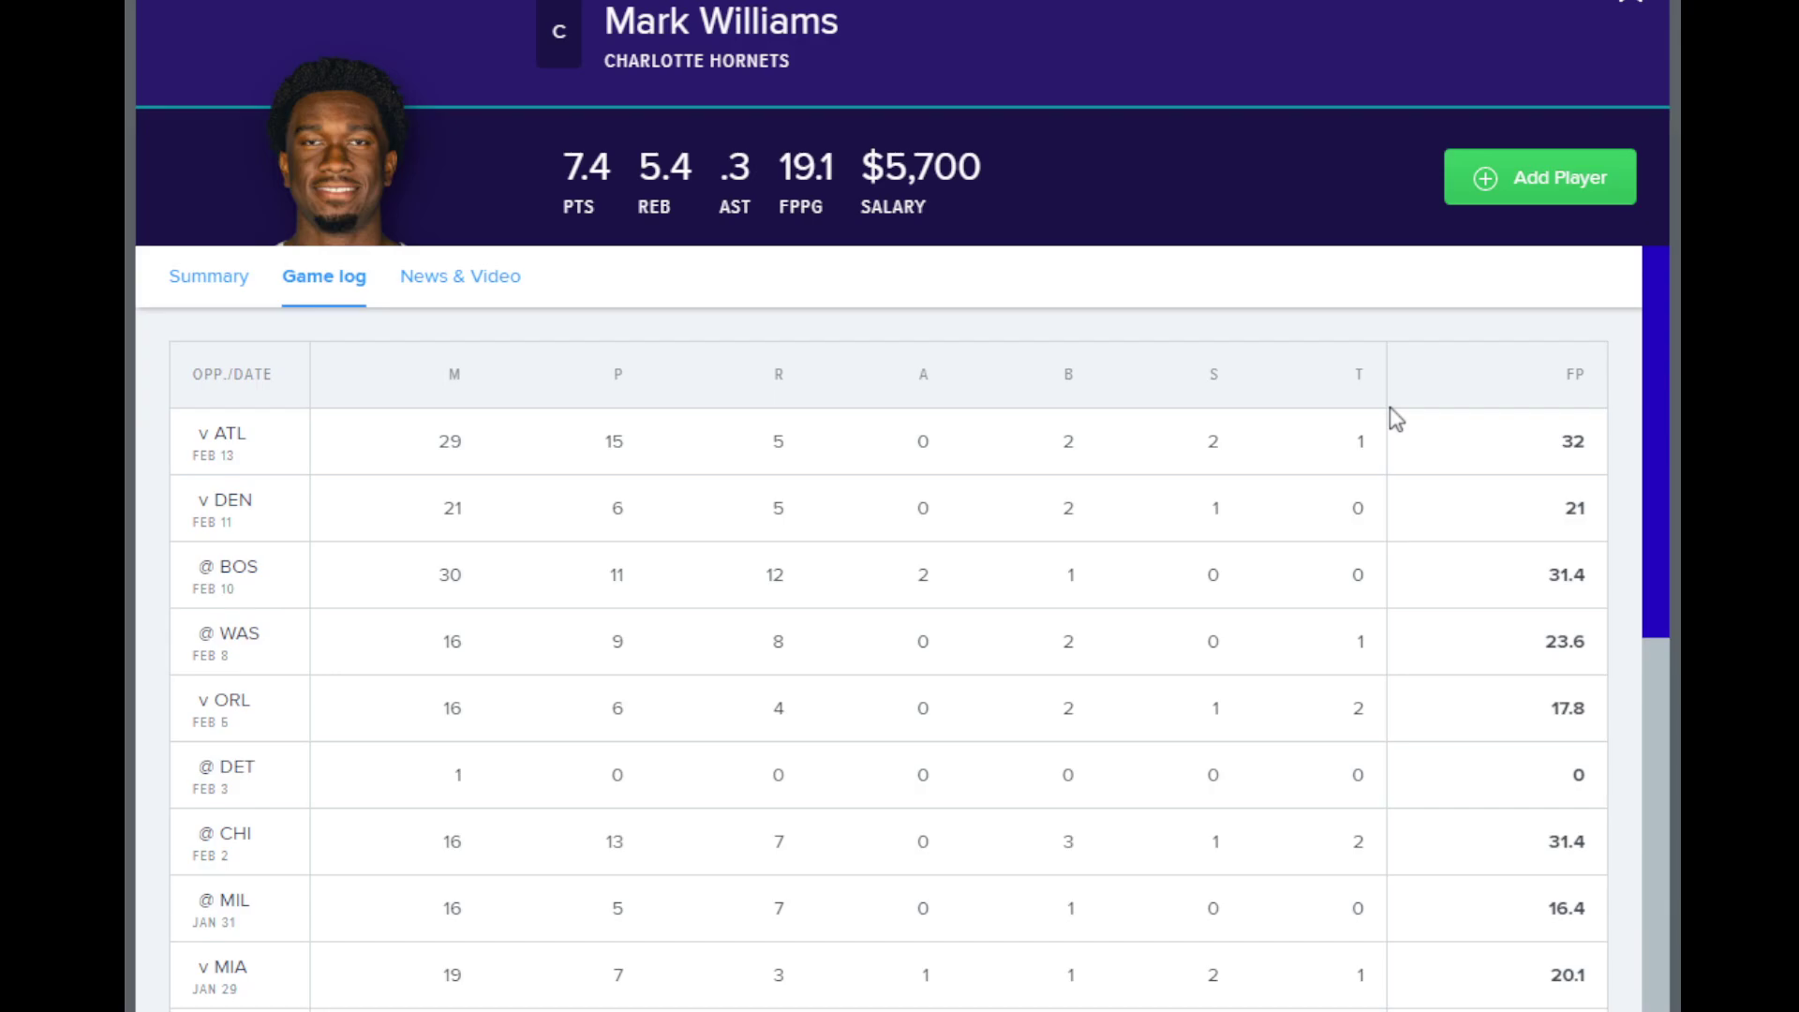
click(1637, 6)
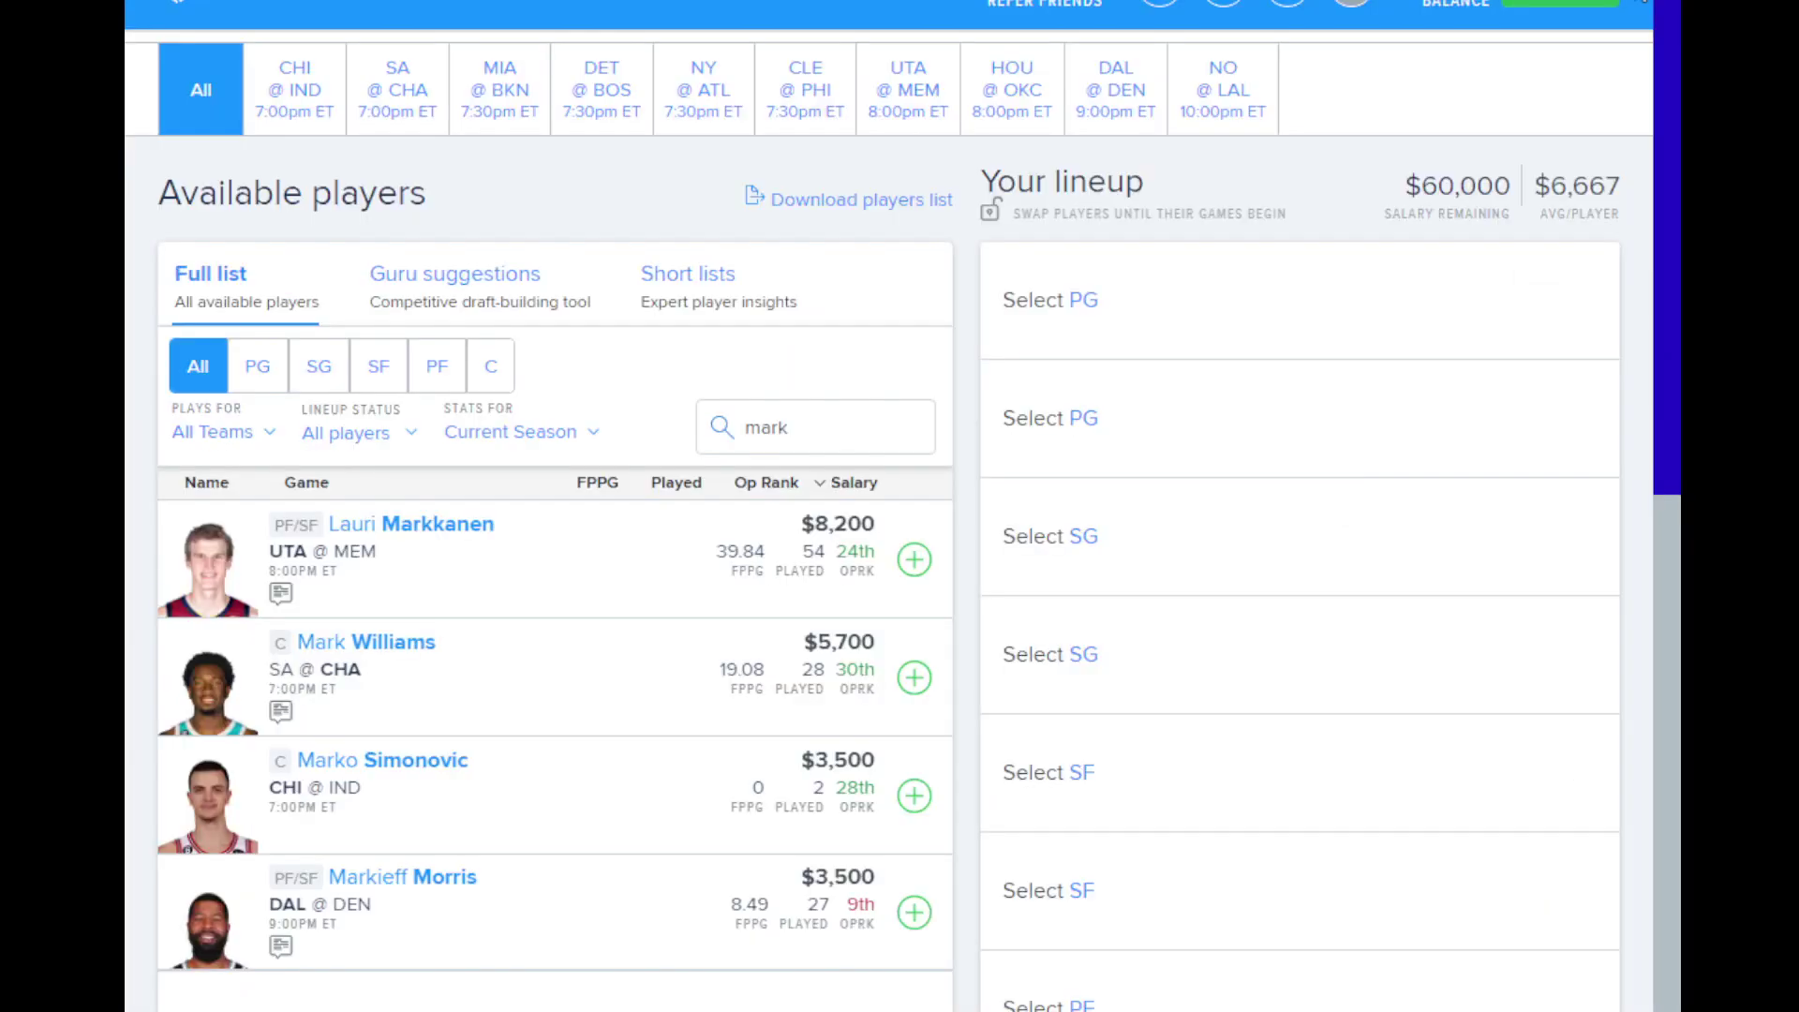
Step: Replace the search with 'malc' to list Malcolm Brogdon and Malcolm Hill
double_click(841, 449)
key(BackSpace)
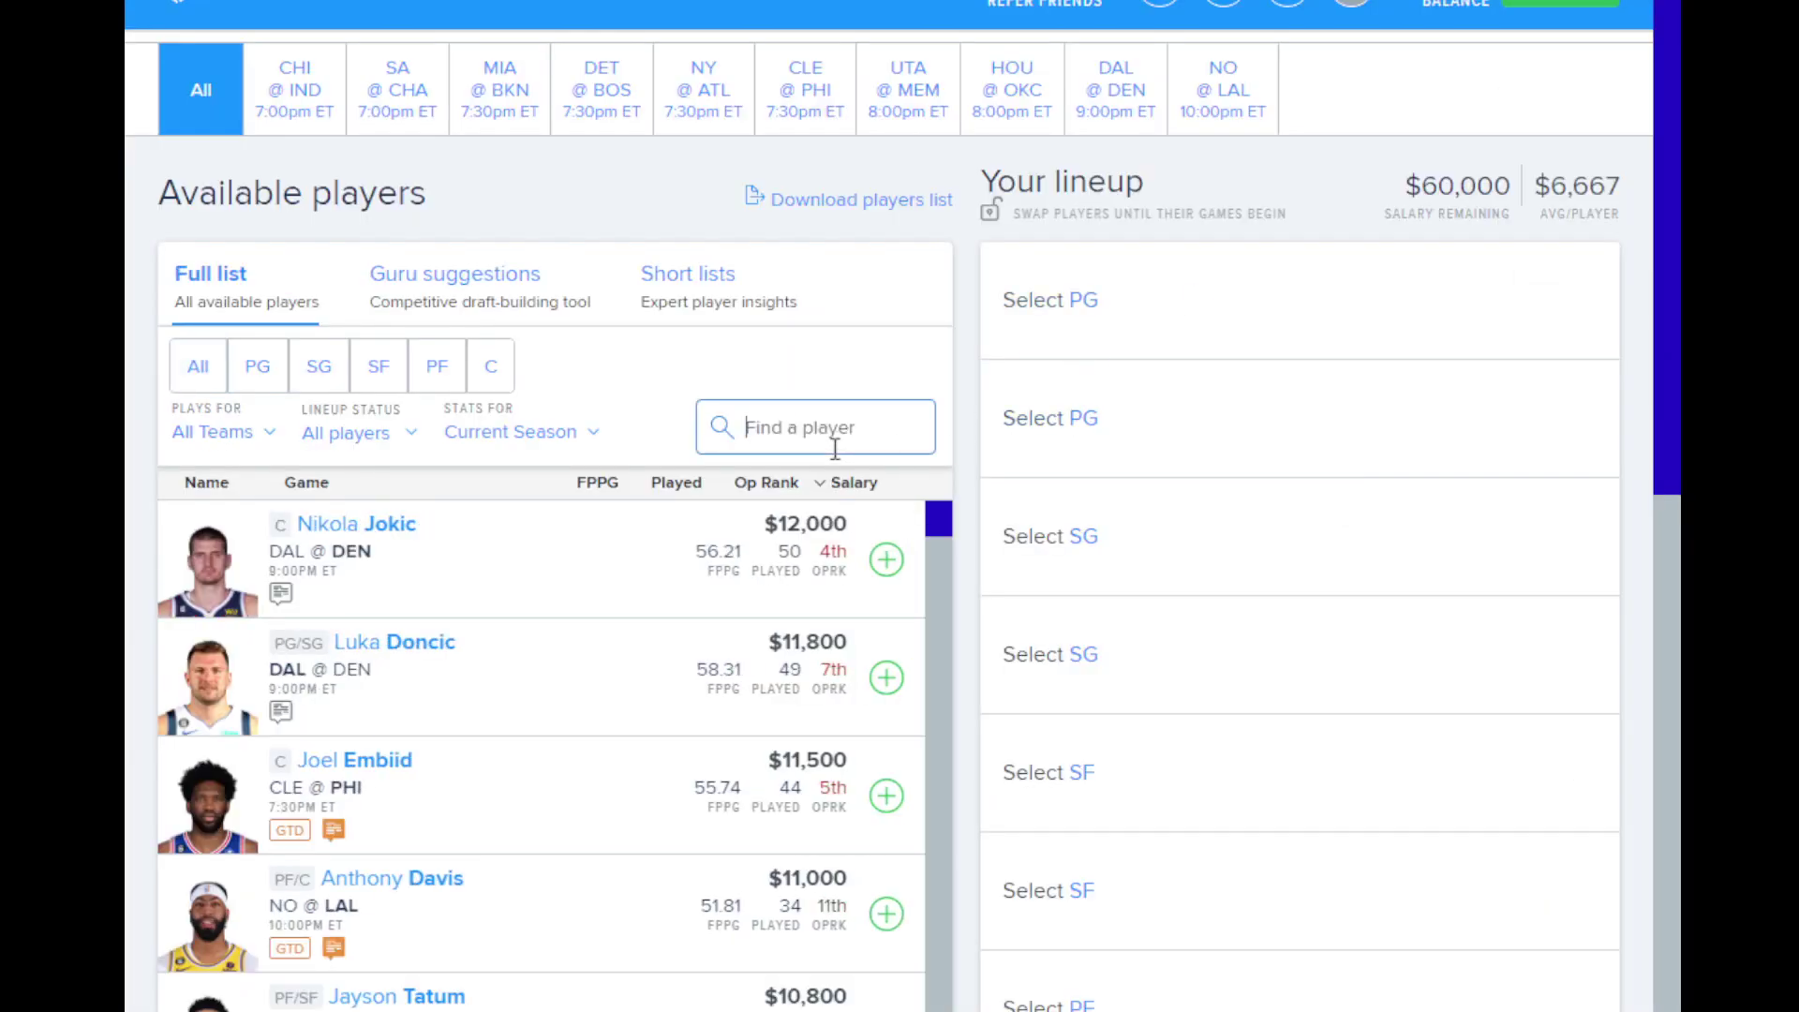
text(malc)
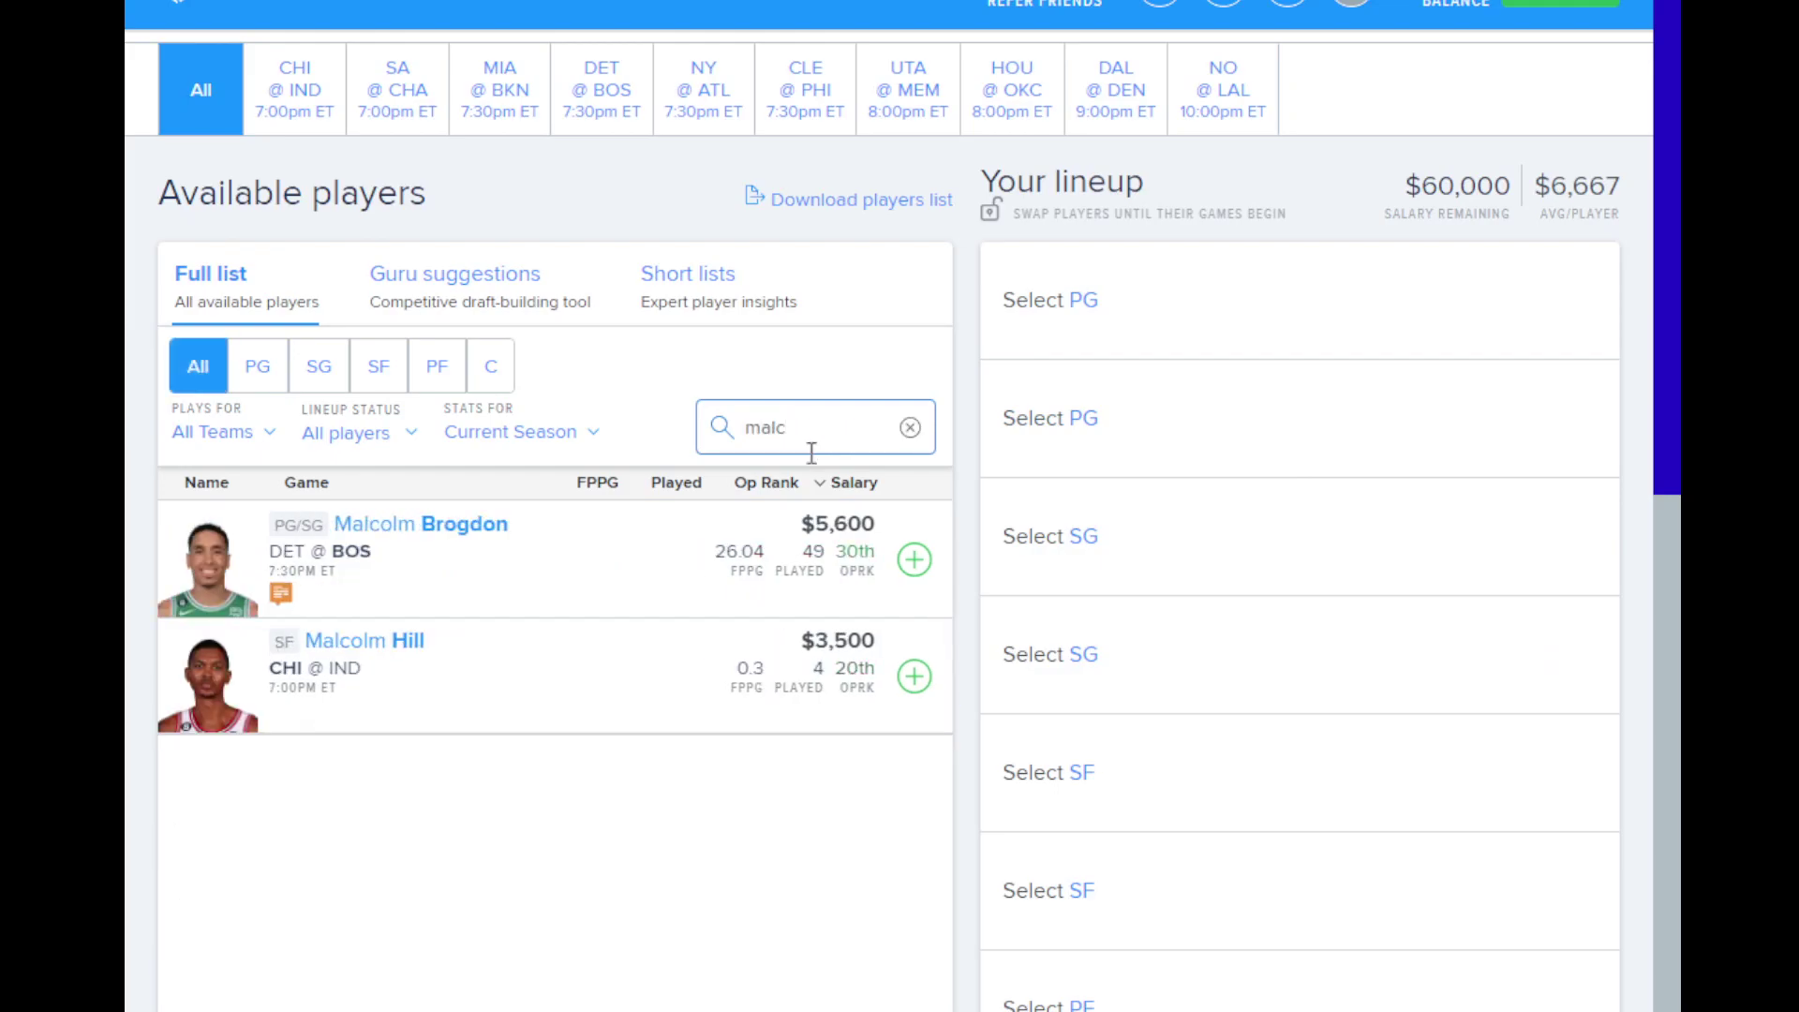
Step: Review Malcolm Brogdon's game log in FanDuel
click(456, 531)
click(341, 290)
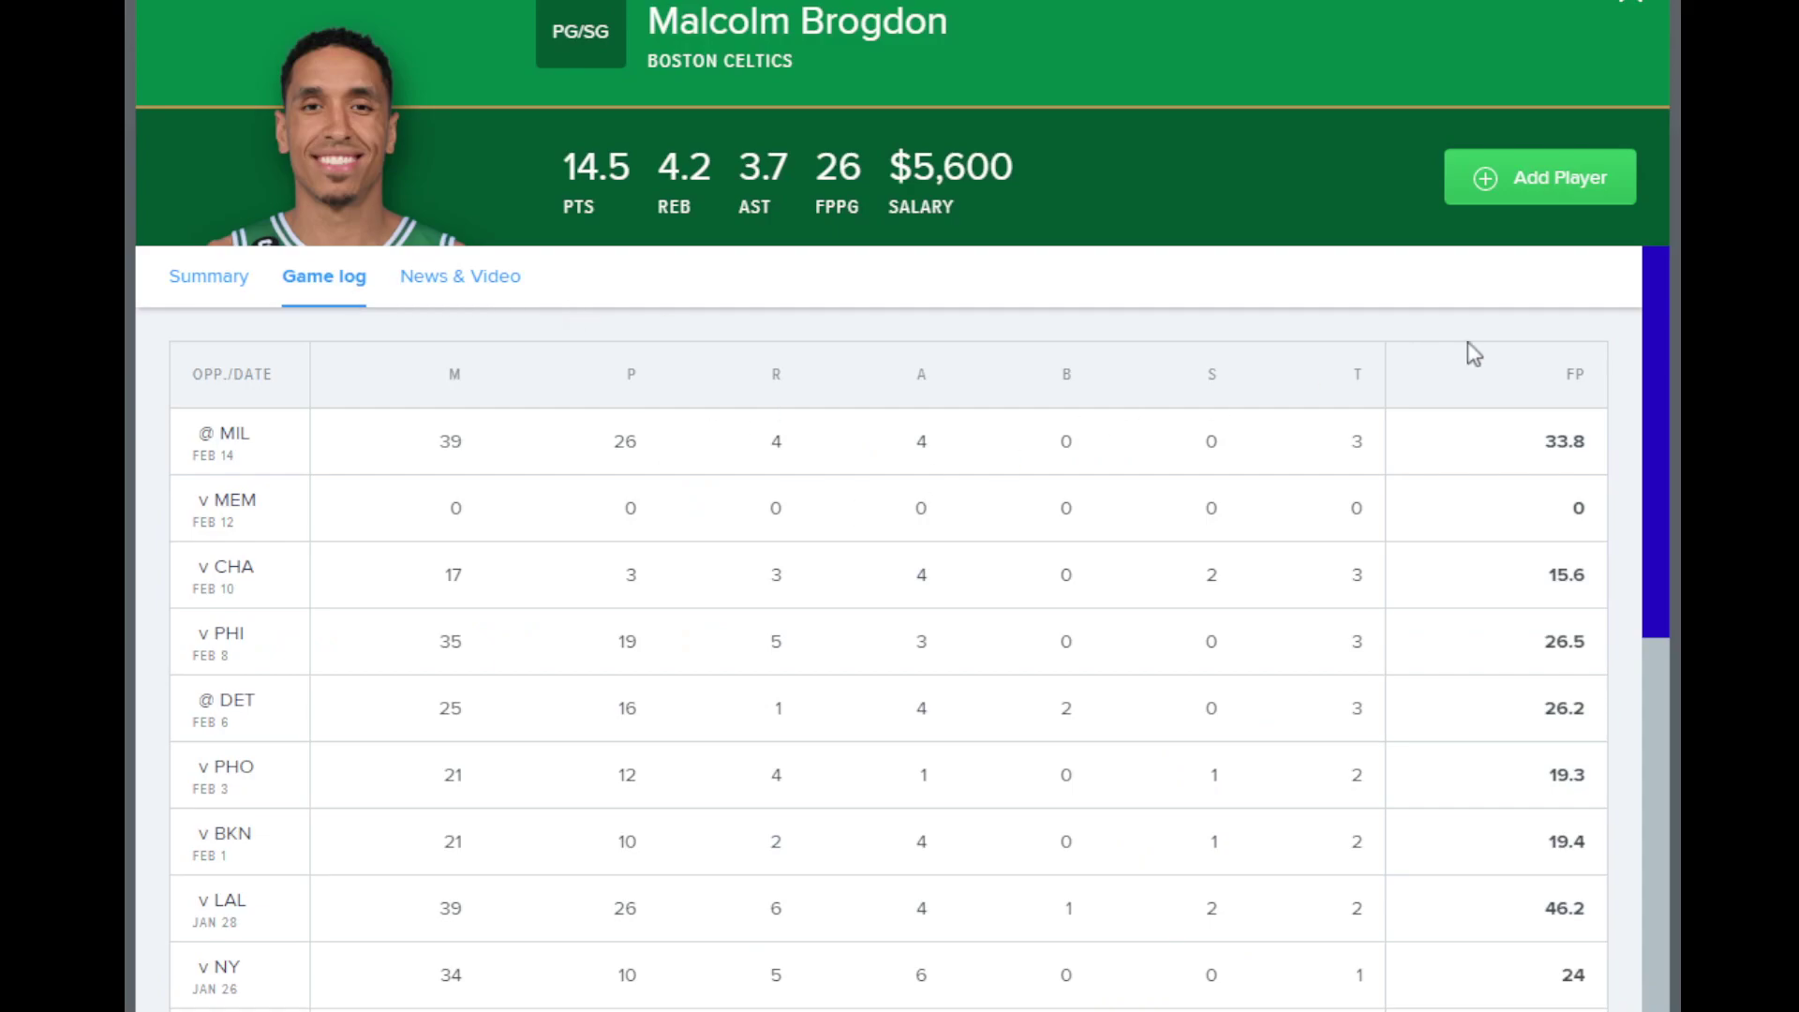
click(1628, 5)
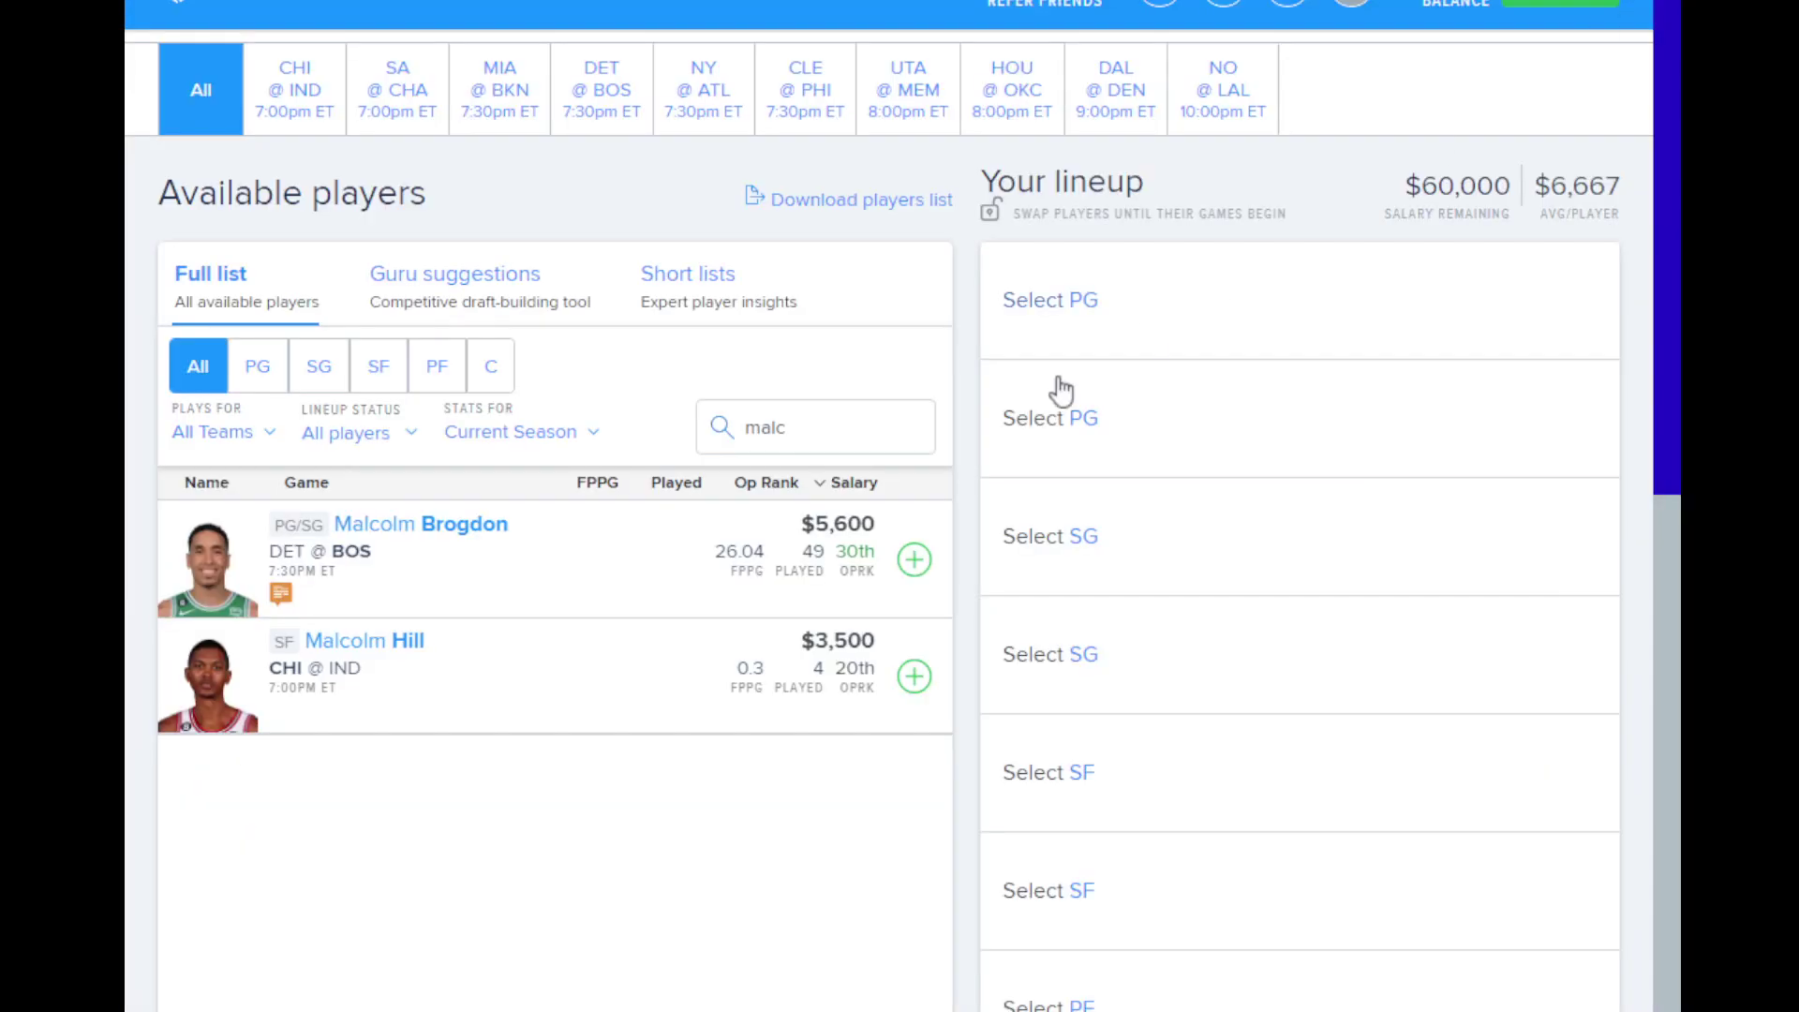
Step: Search 'gord' and review Gordon Hayward's game log, then clear the search box
double_click(875, 413)
key(BackSpace)
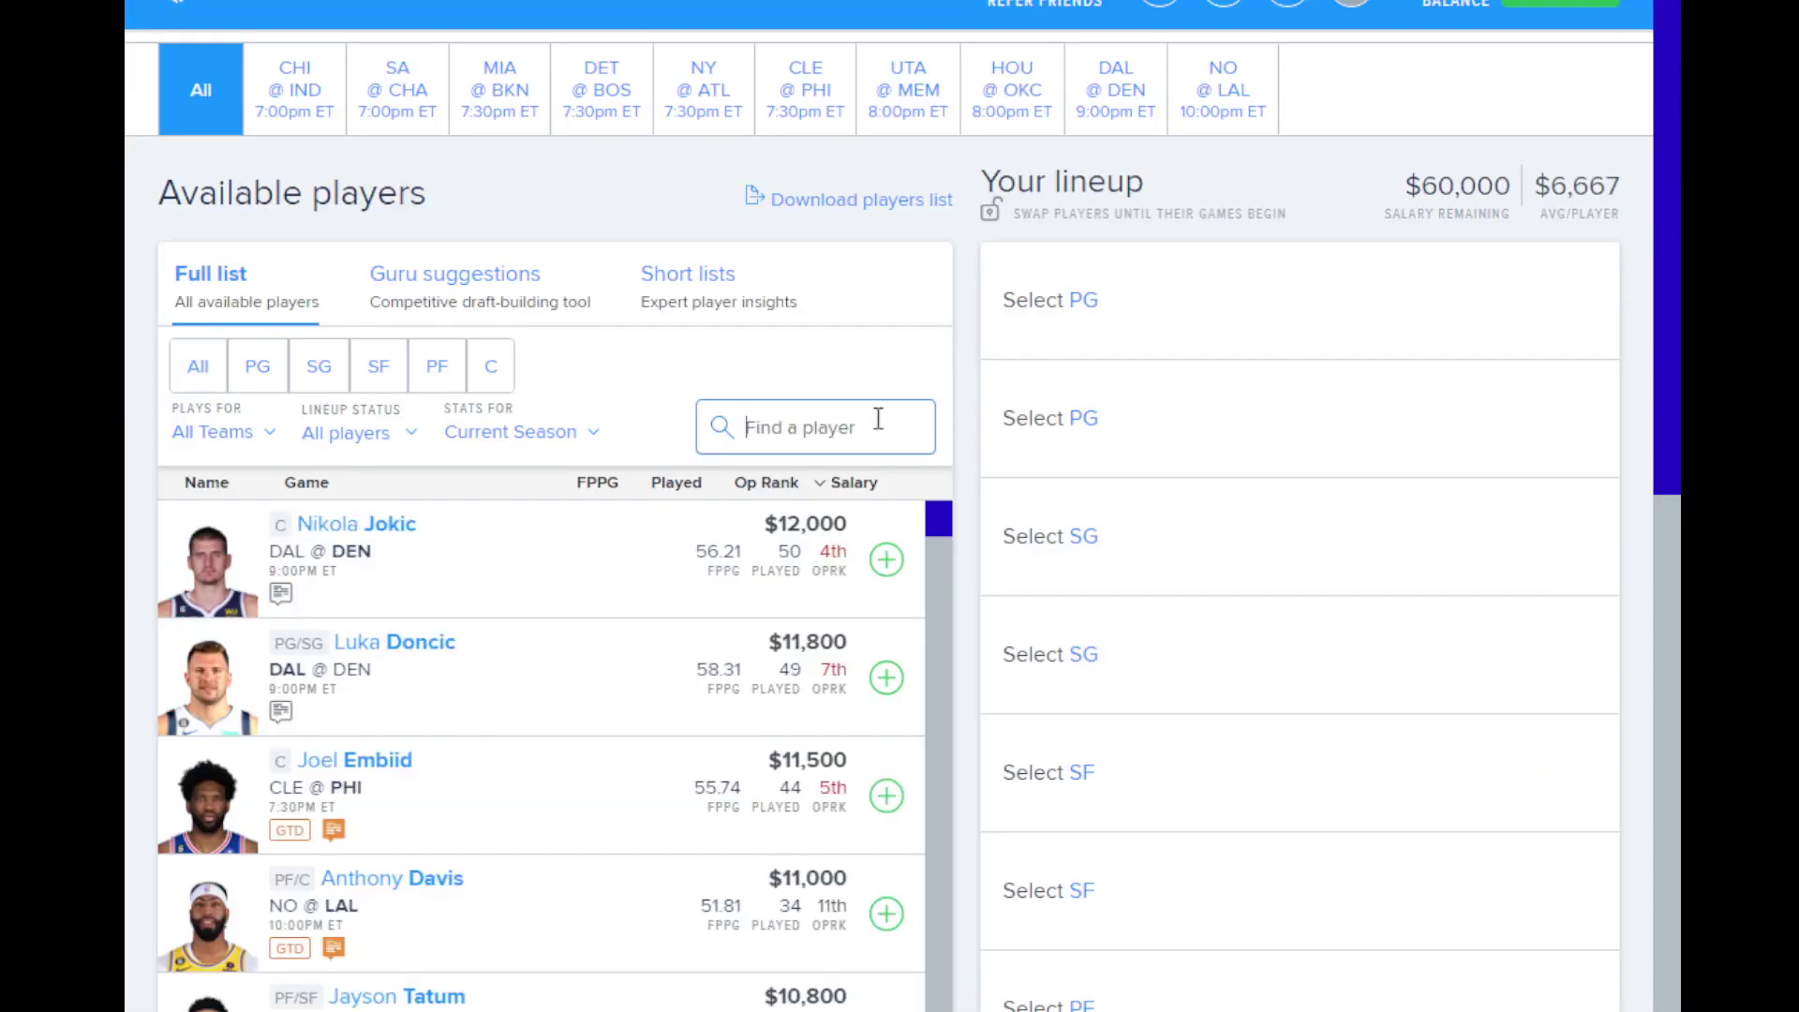
text(gord)
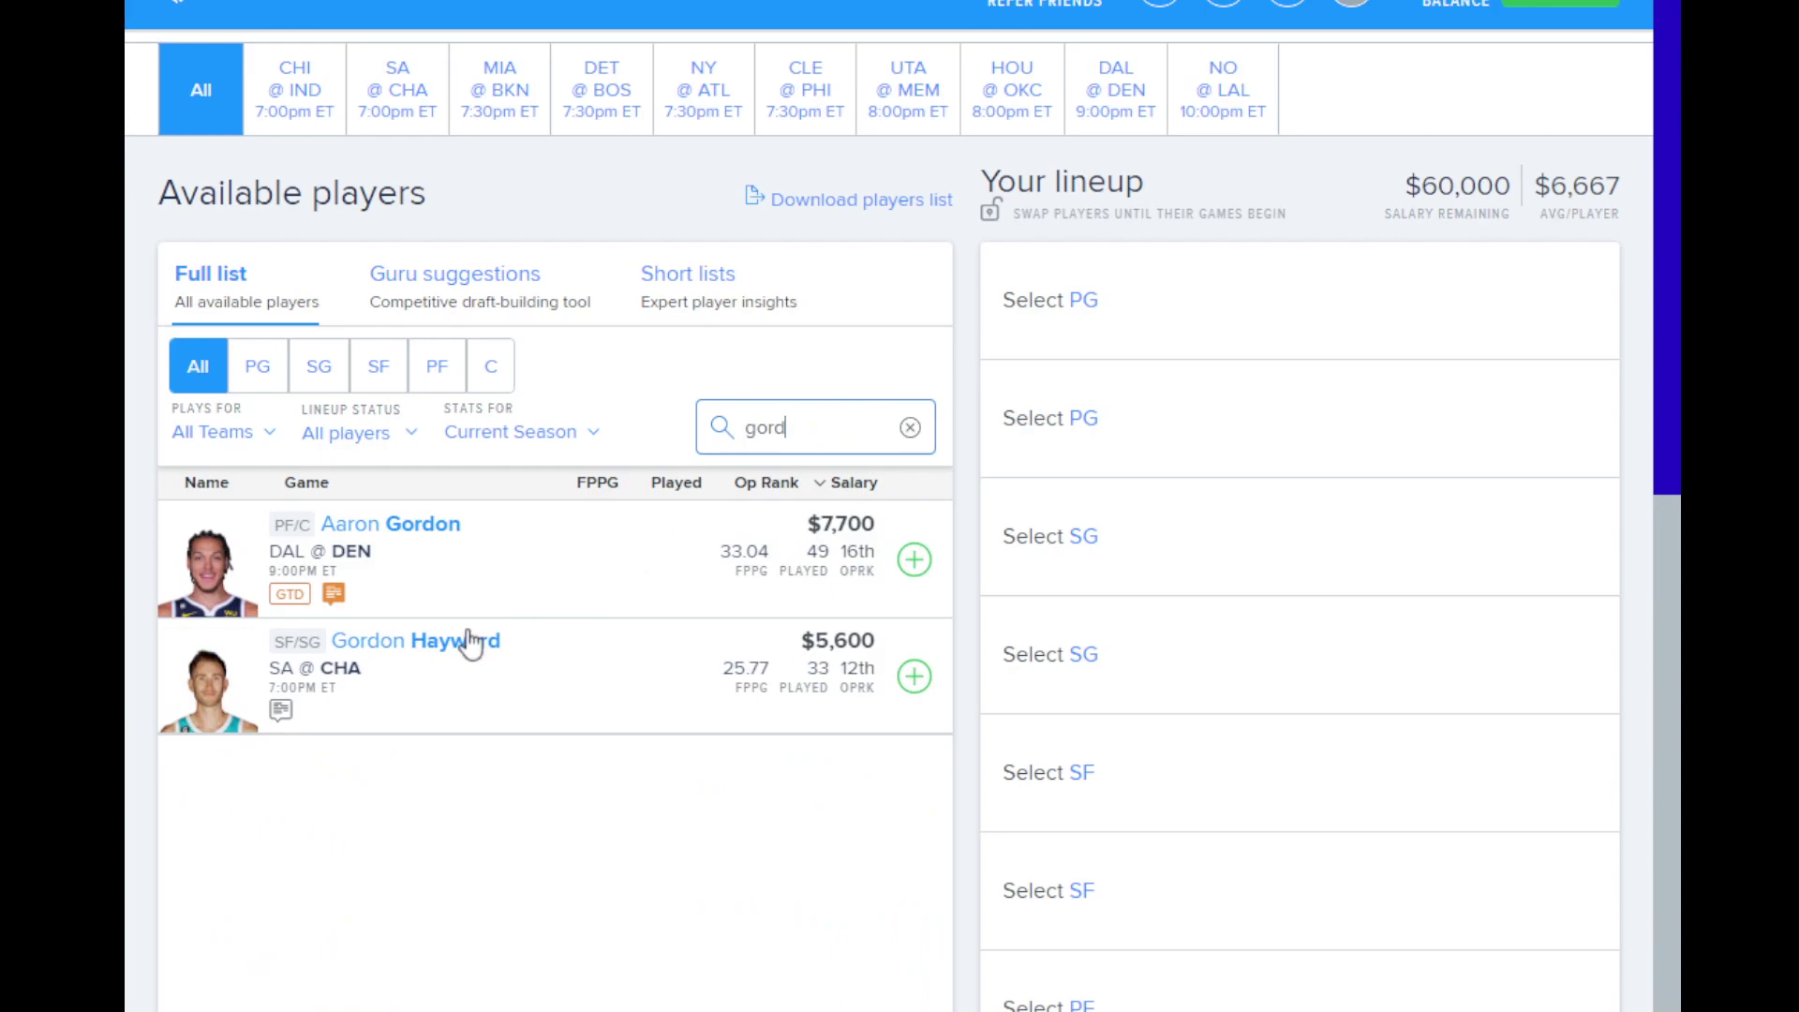
click(467, 641)
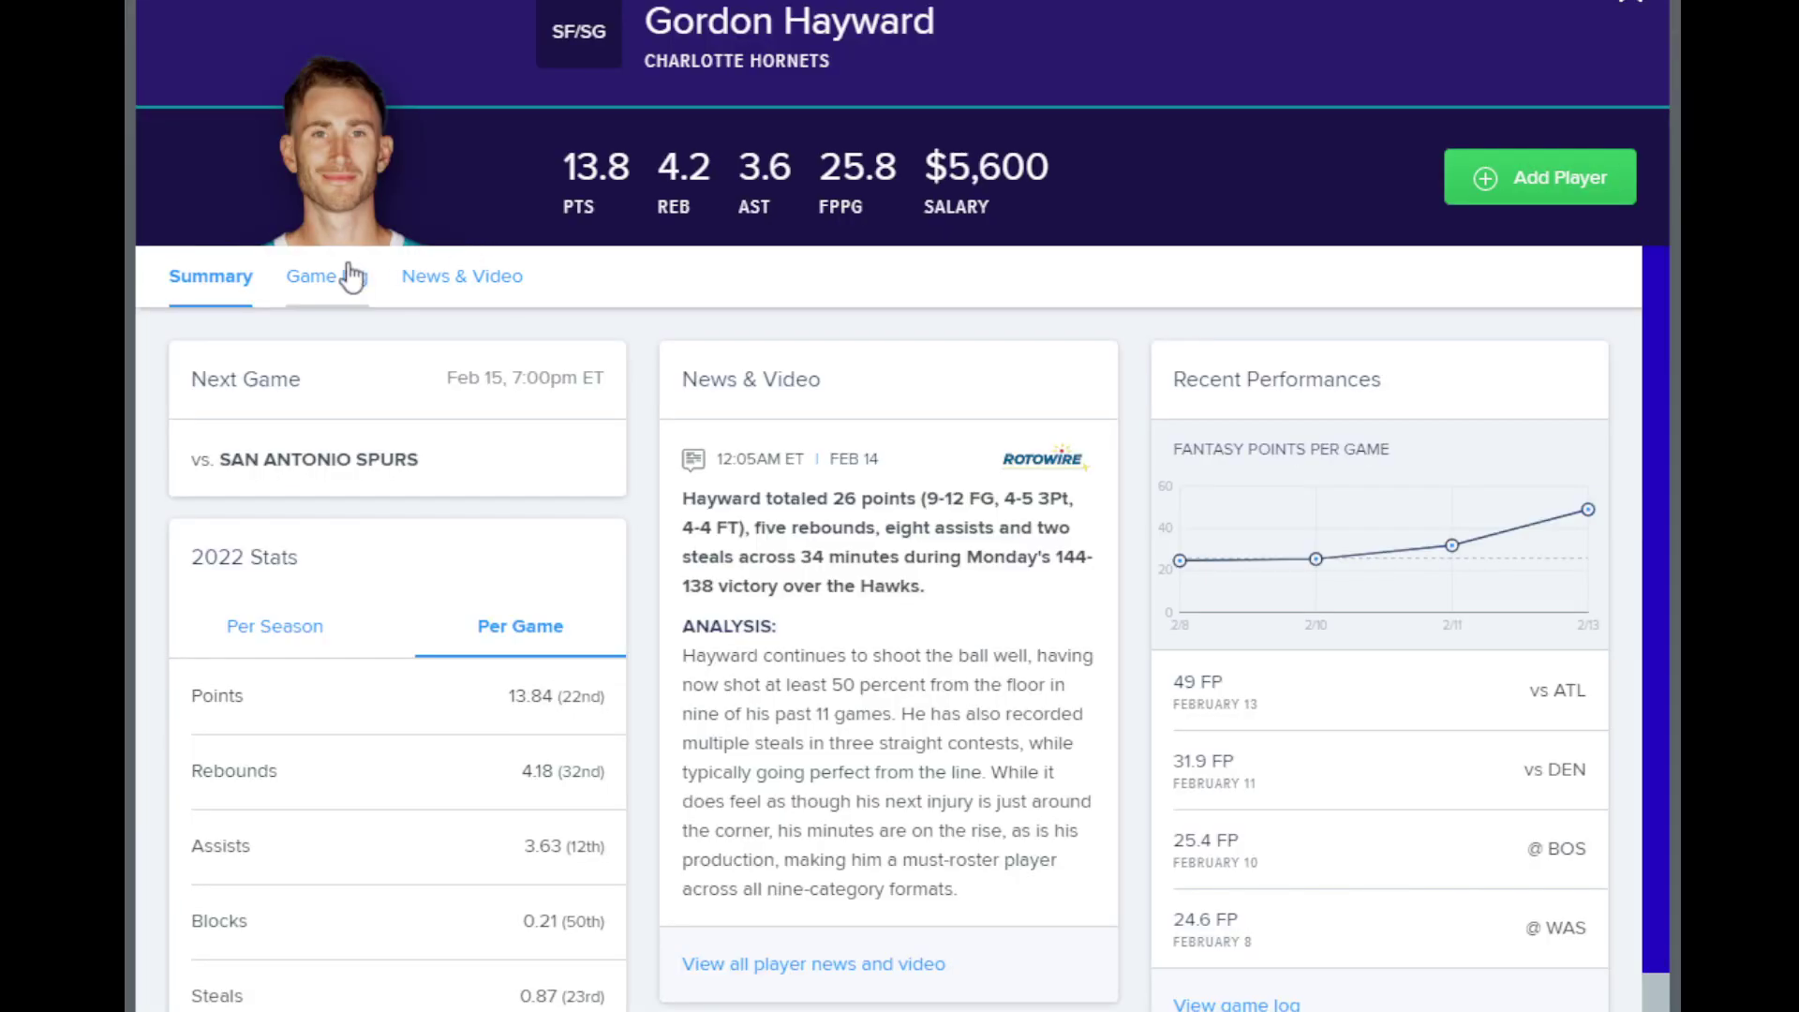
click(353, 277)
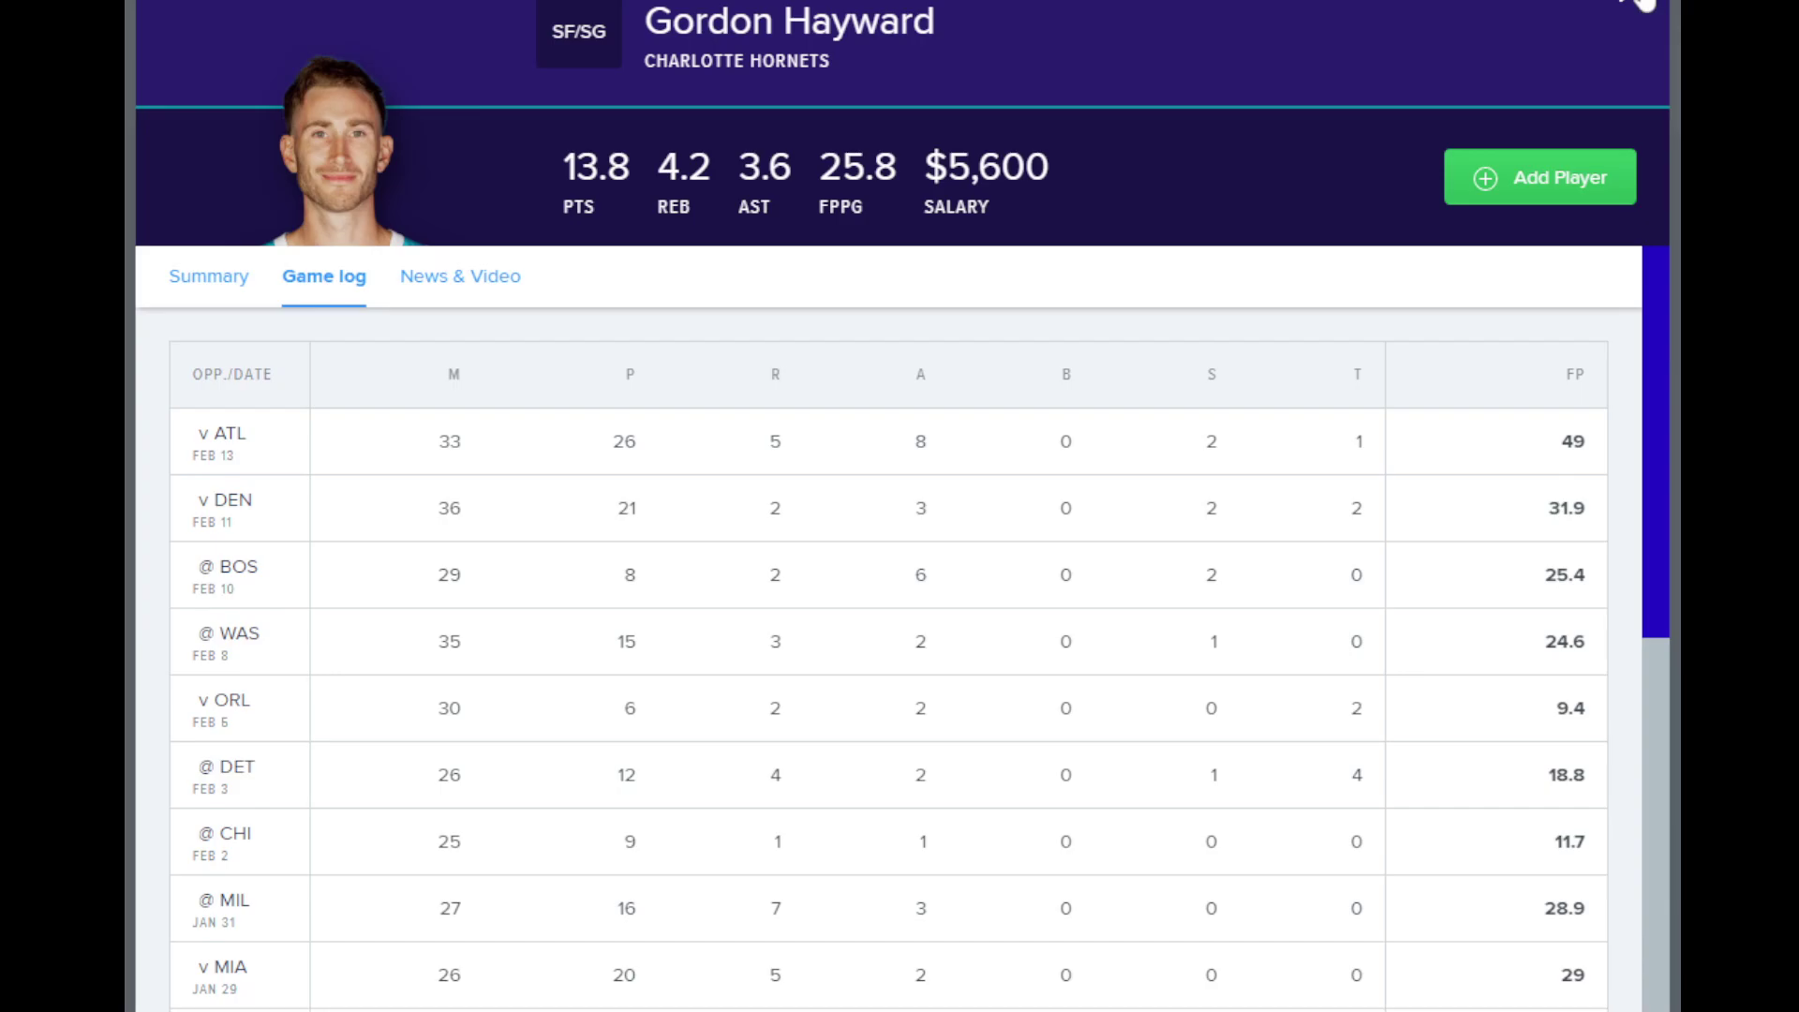
click(1641, 4)
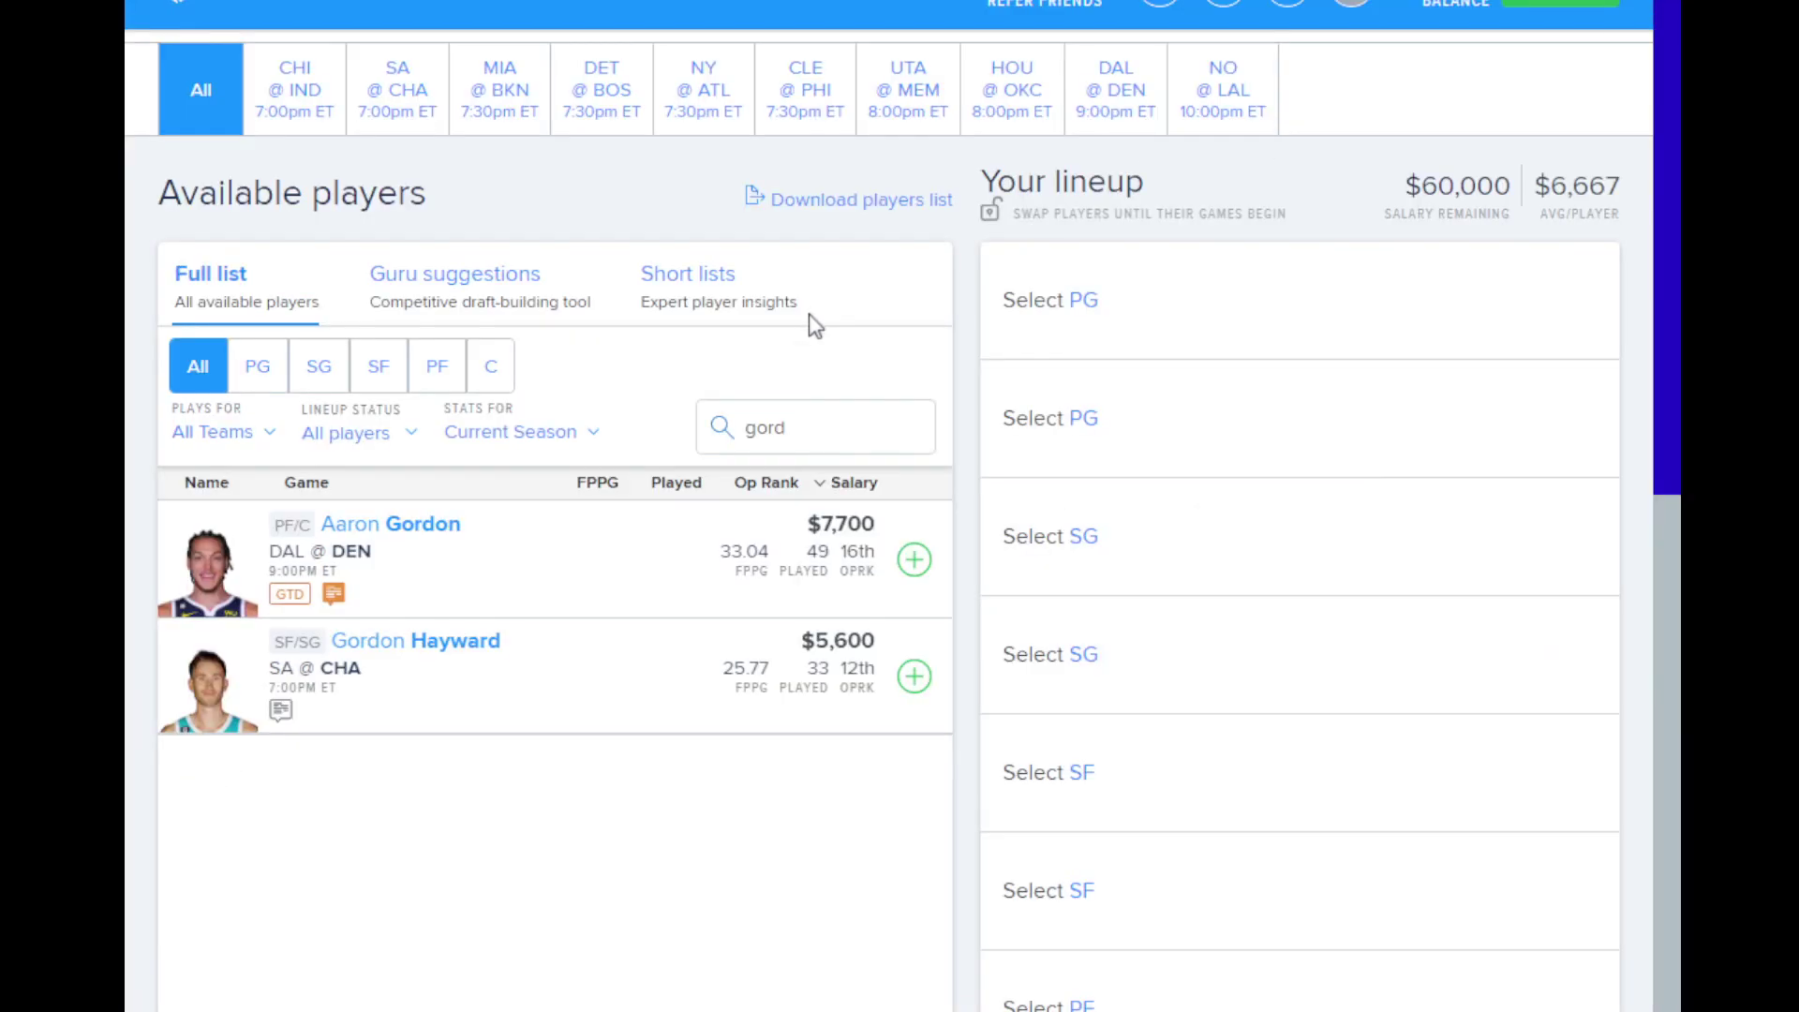
double_click(800, 432)
key(BackSpace)
Step: Search 'benn' and review Bennedict Mathurin's game log, then clear the search
text(benn)
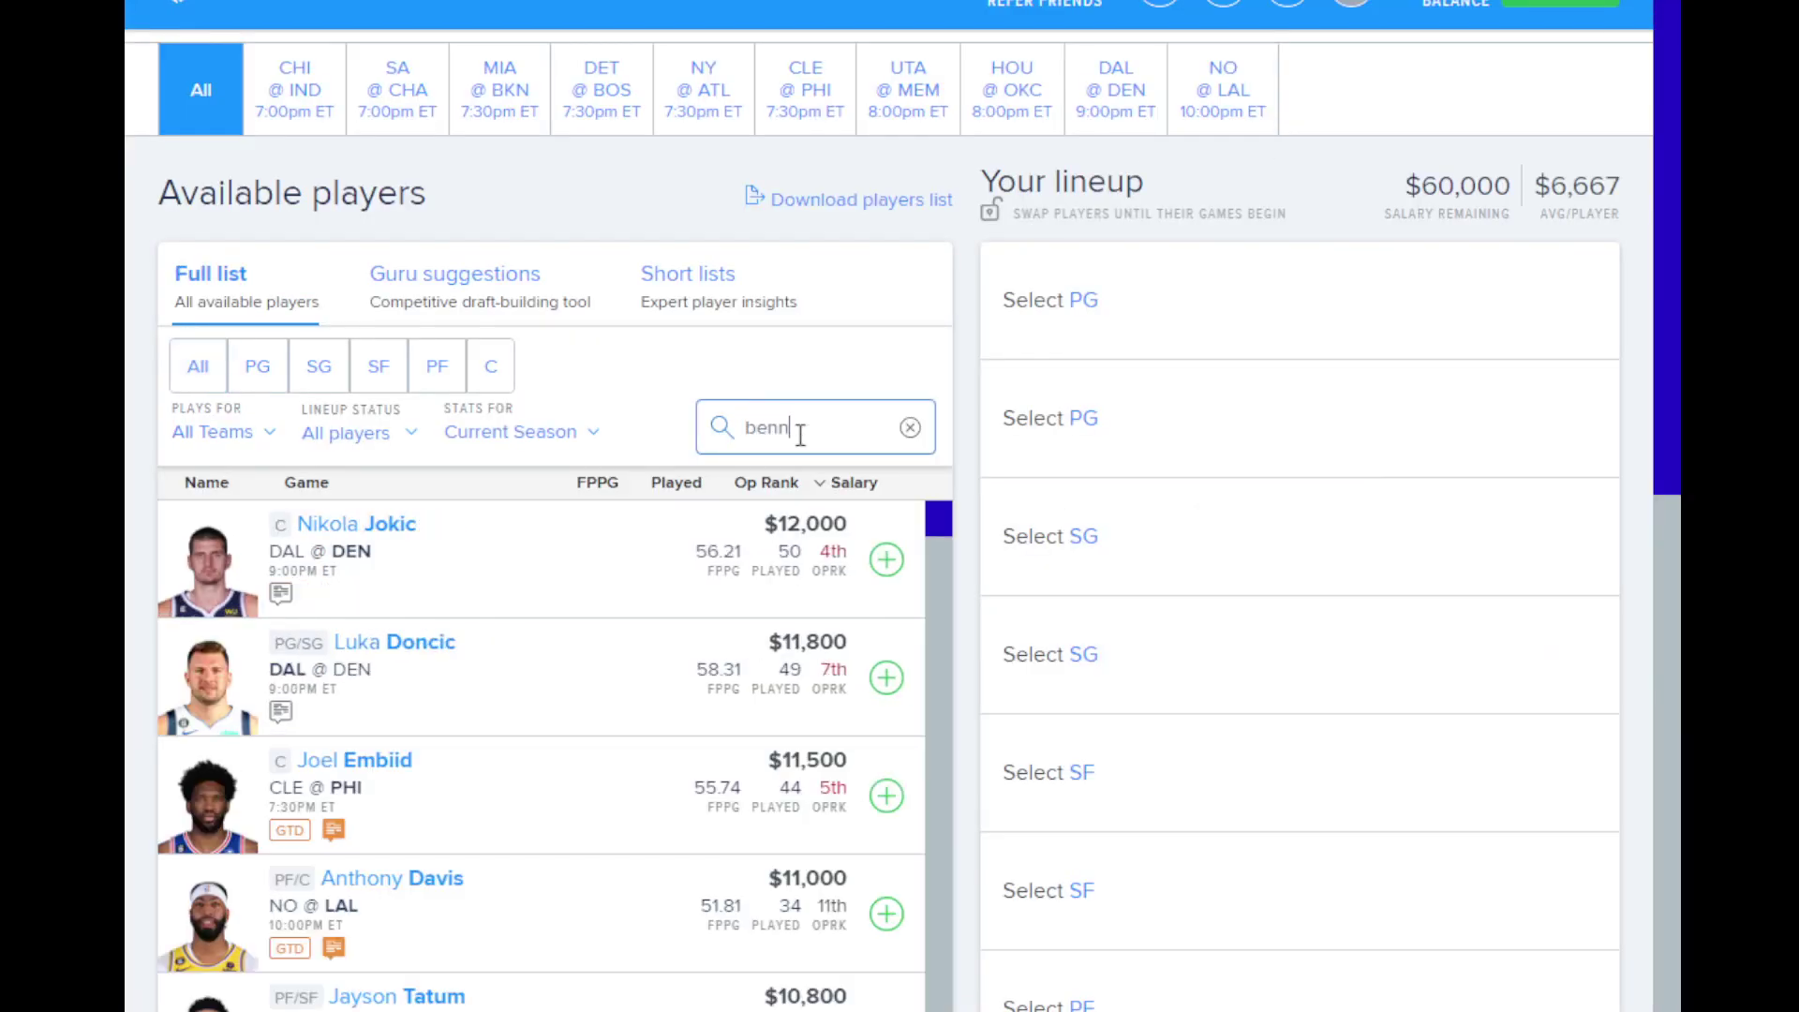
click(370, 566)
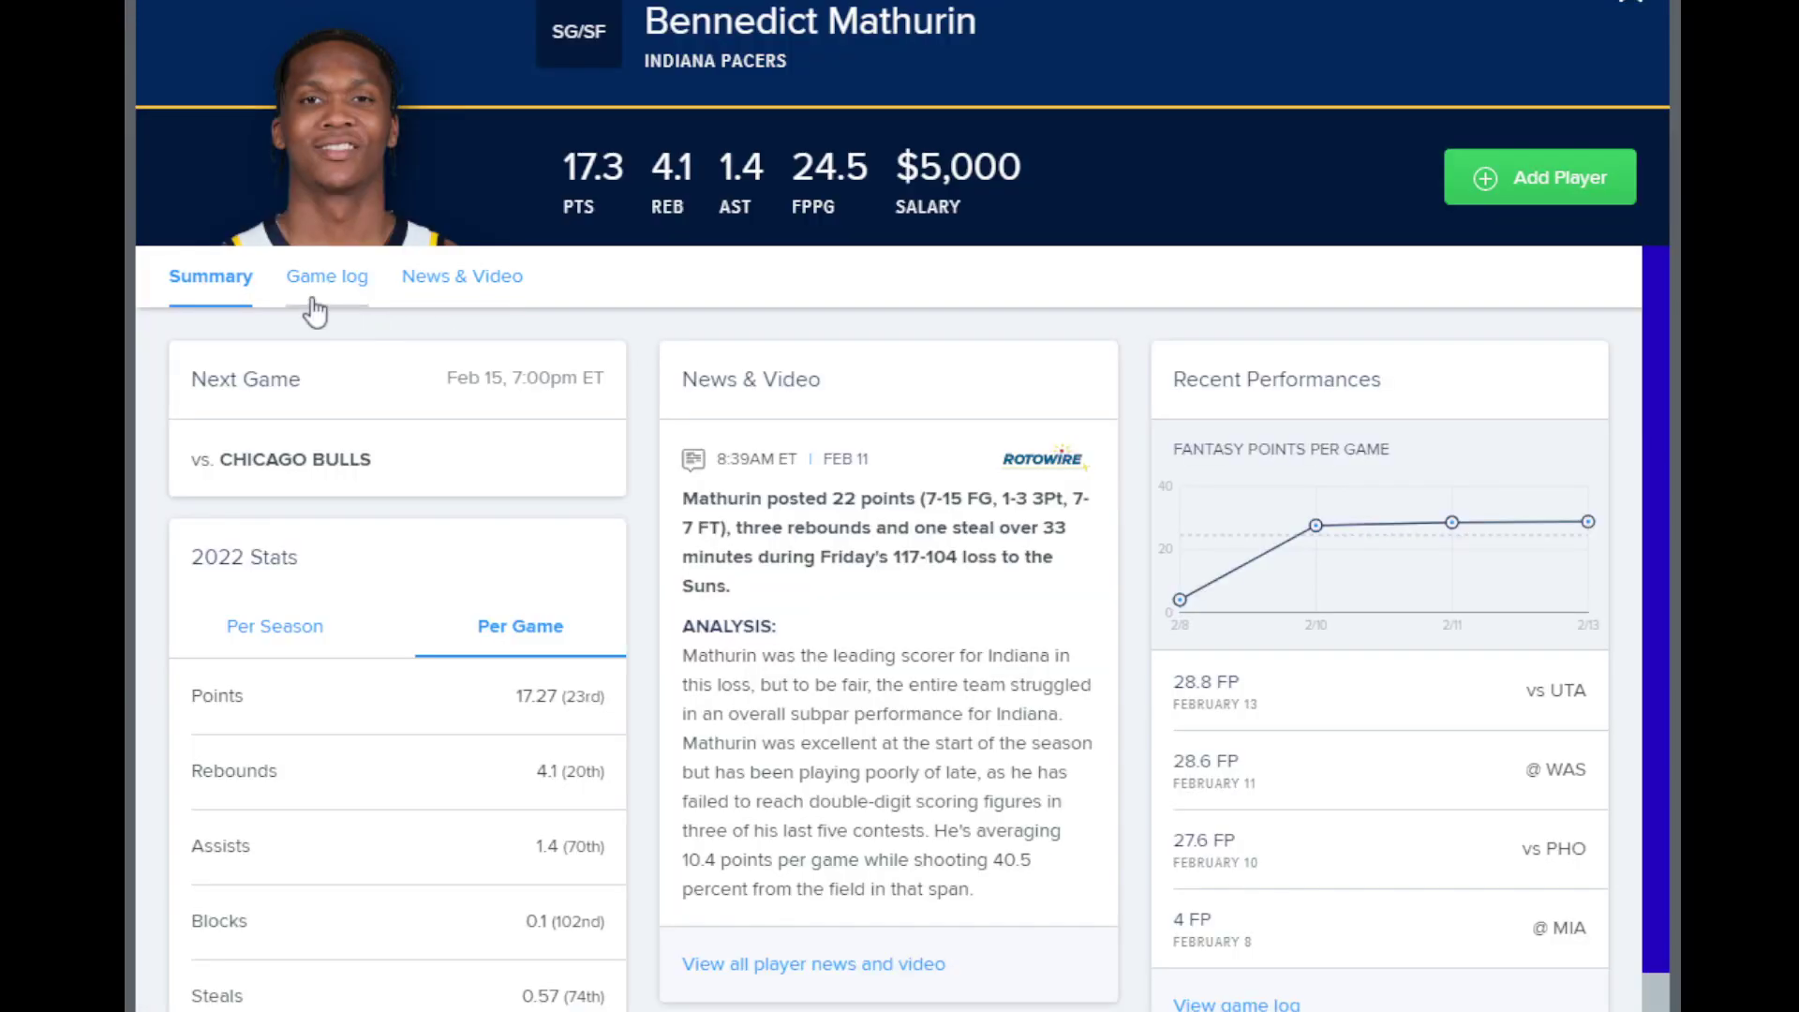
click(319, 282)
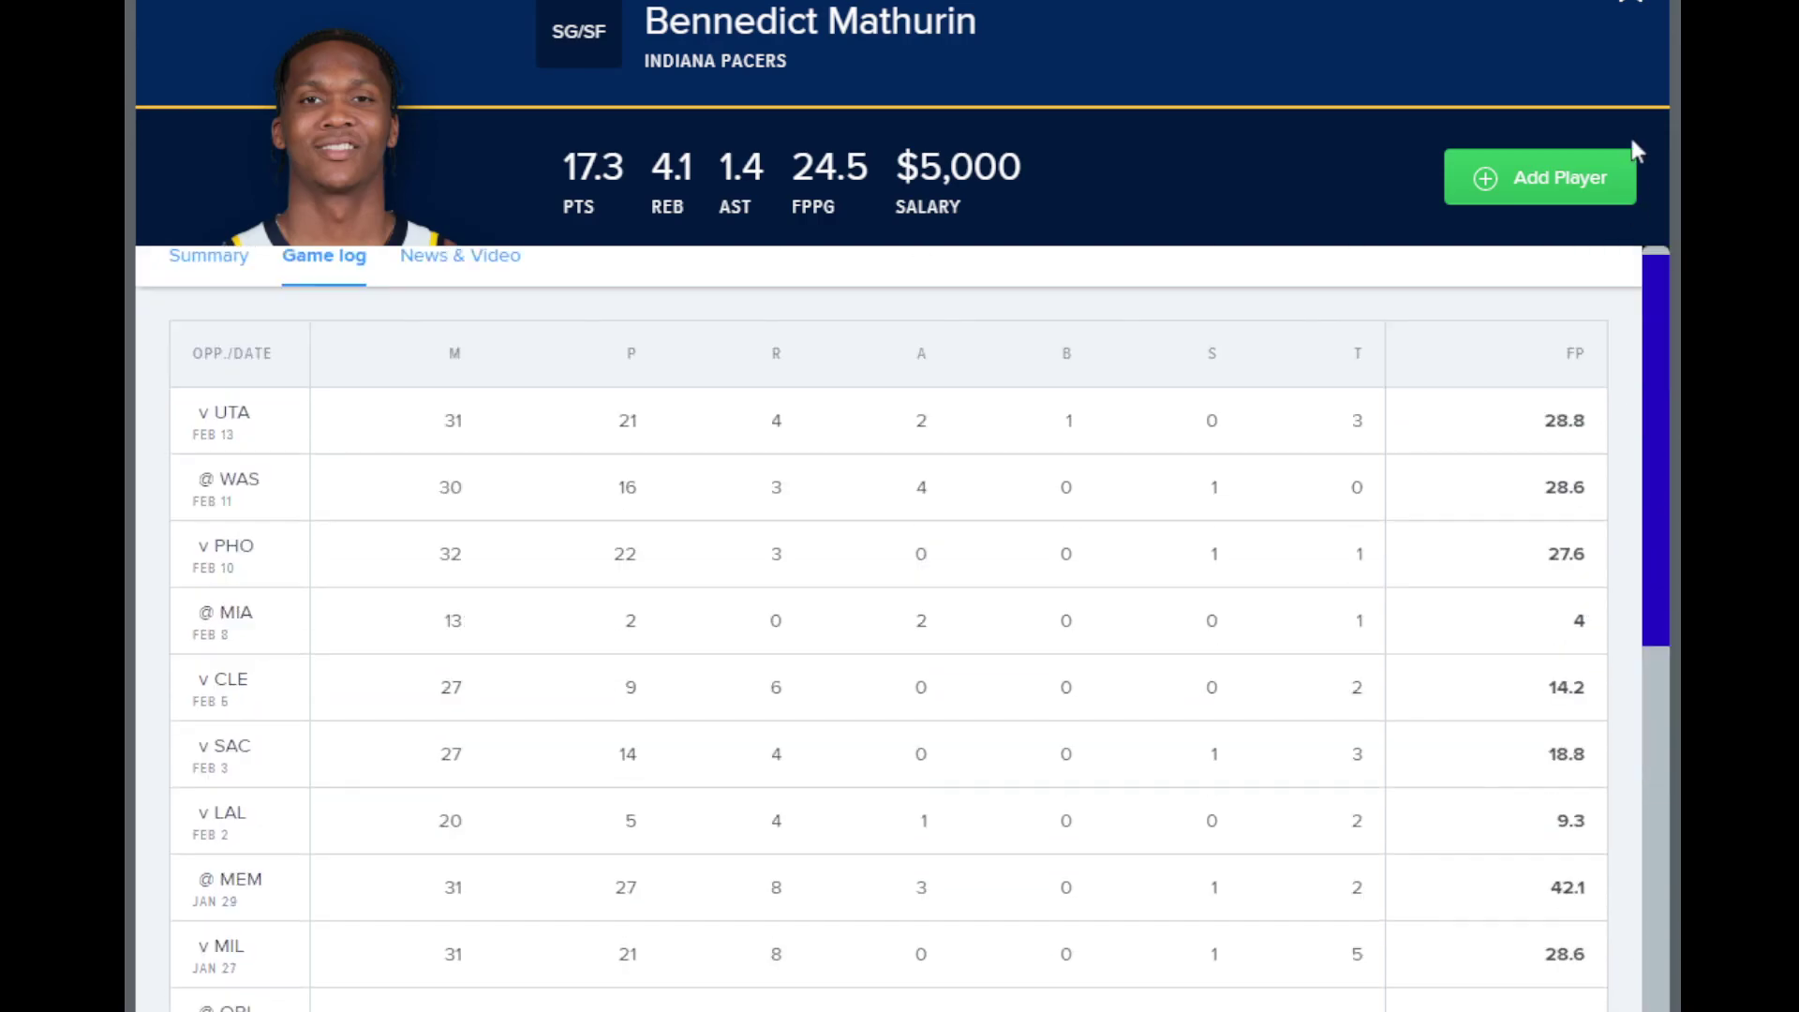
click(1630, 3)
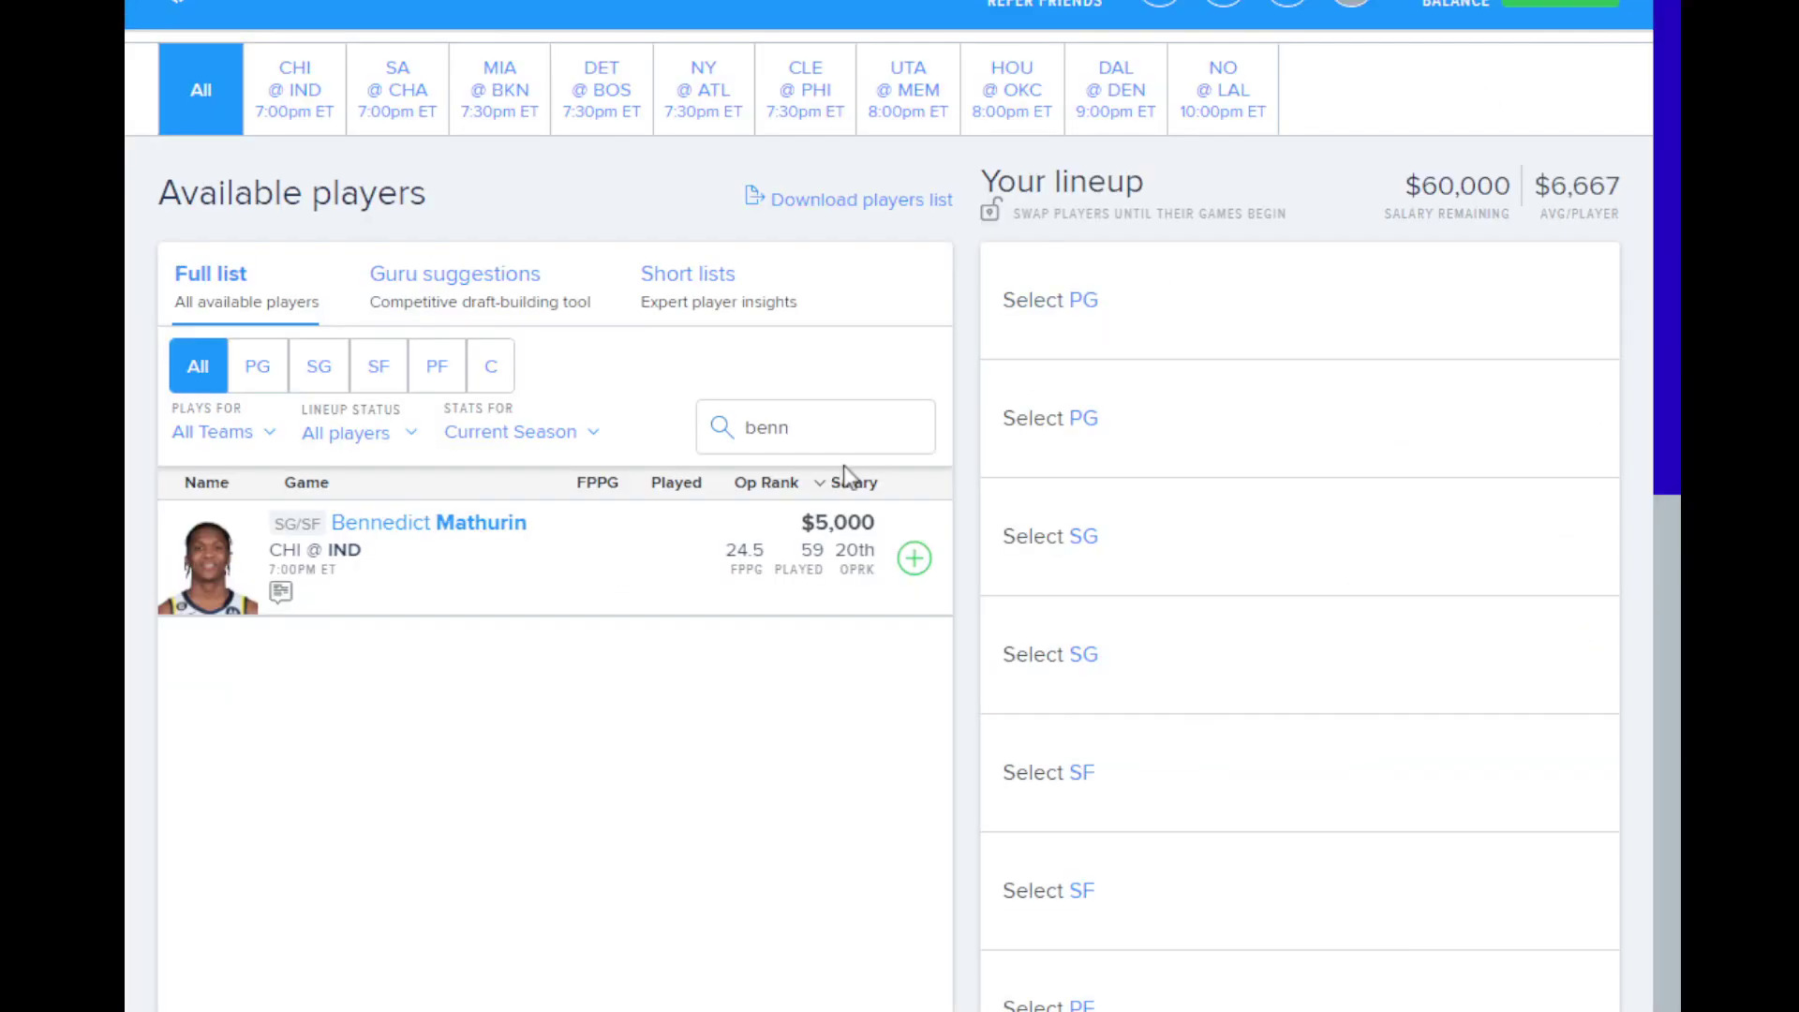
double_click(842, 413)
key(BackSpace)
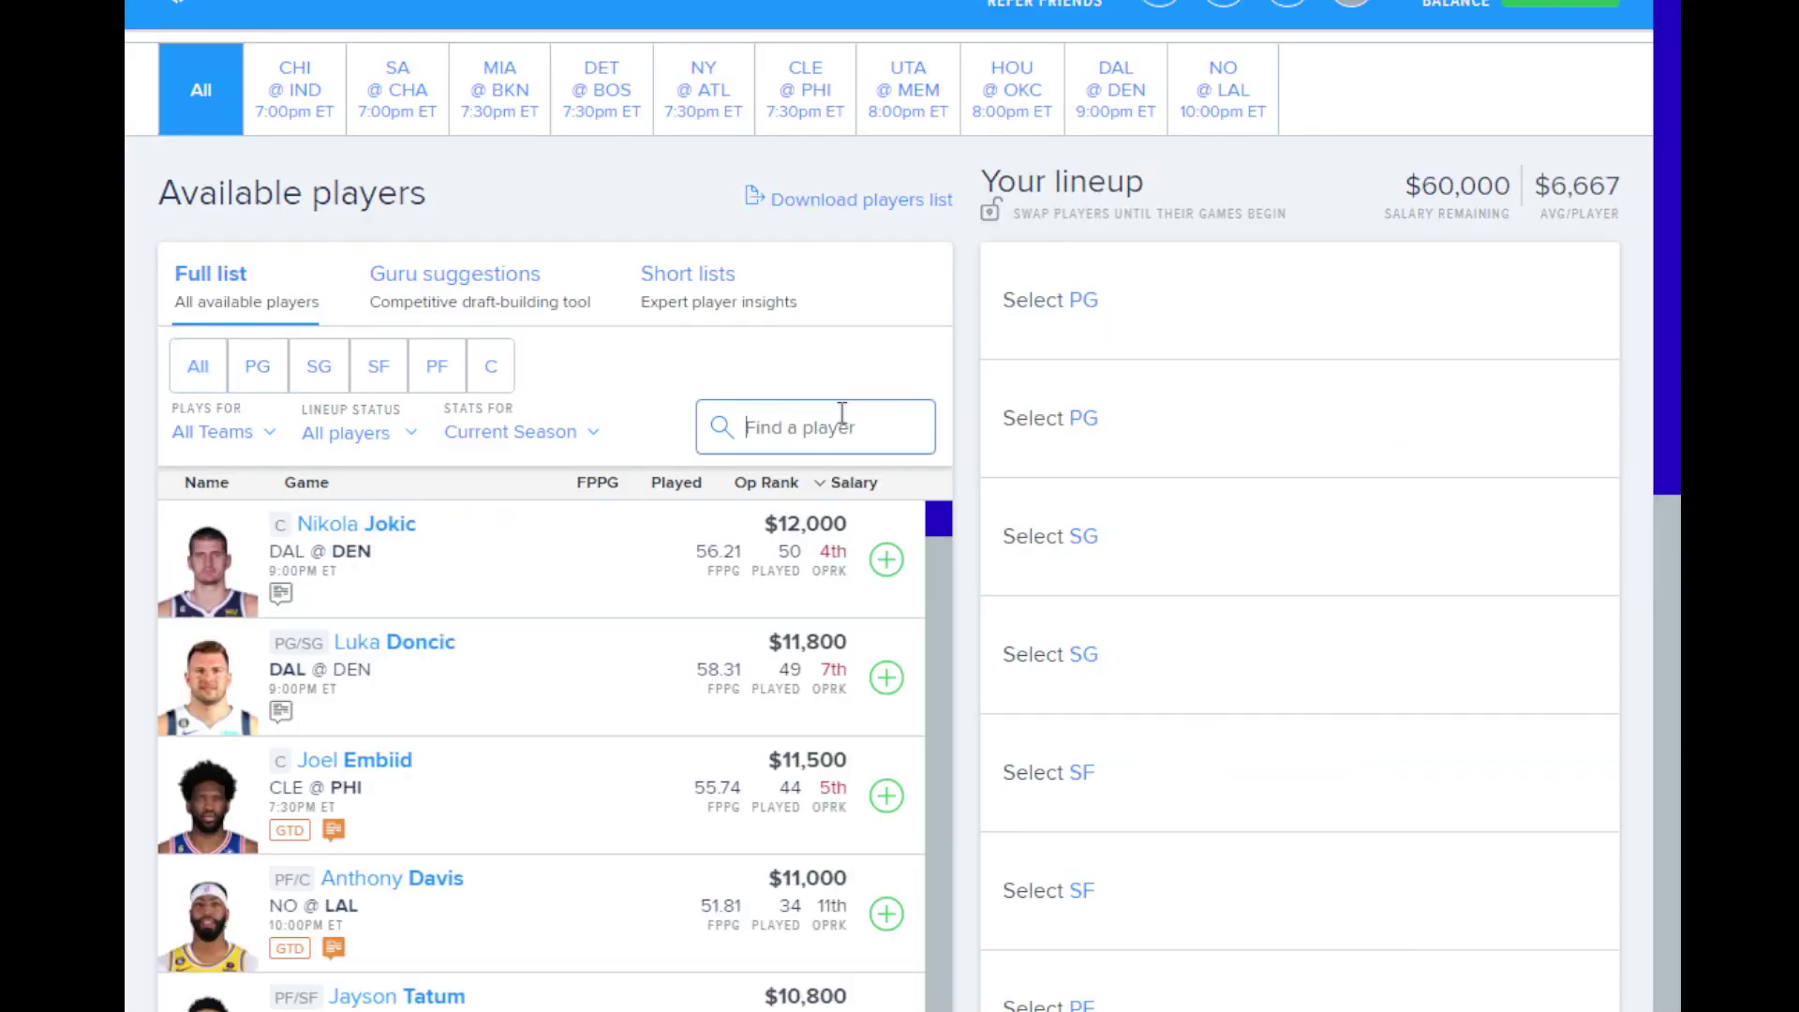
Step: Search 'sam' and review Sam Hauser's game log
text(sam)
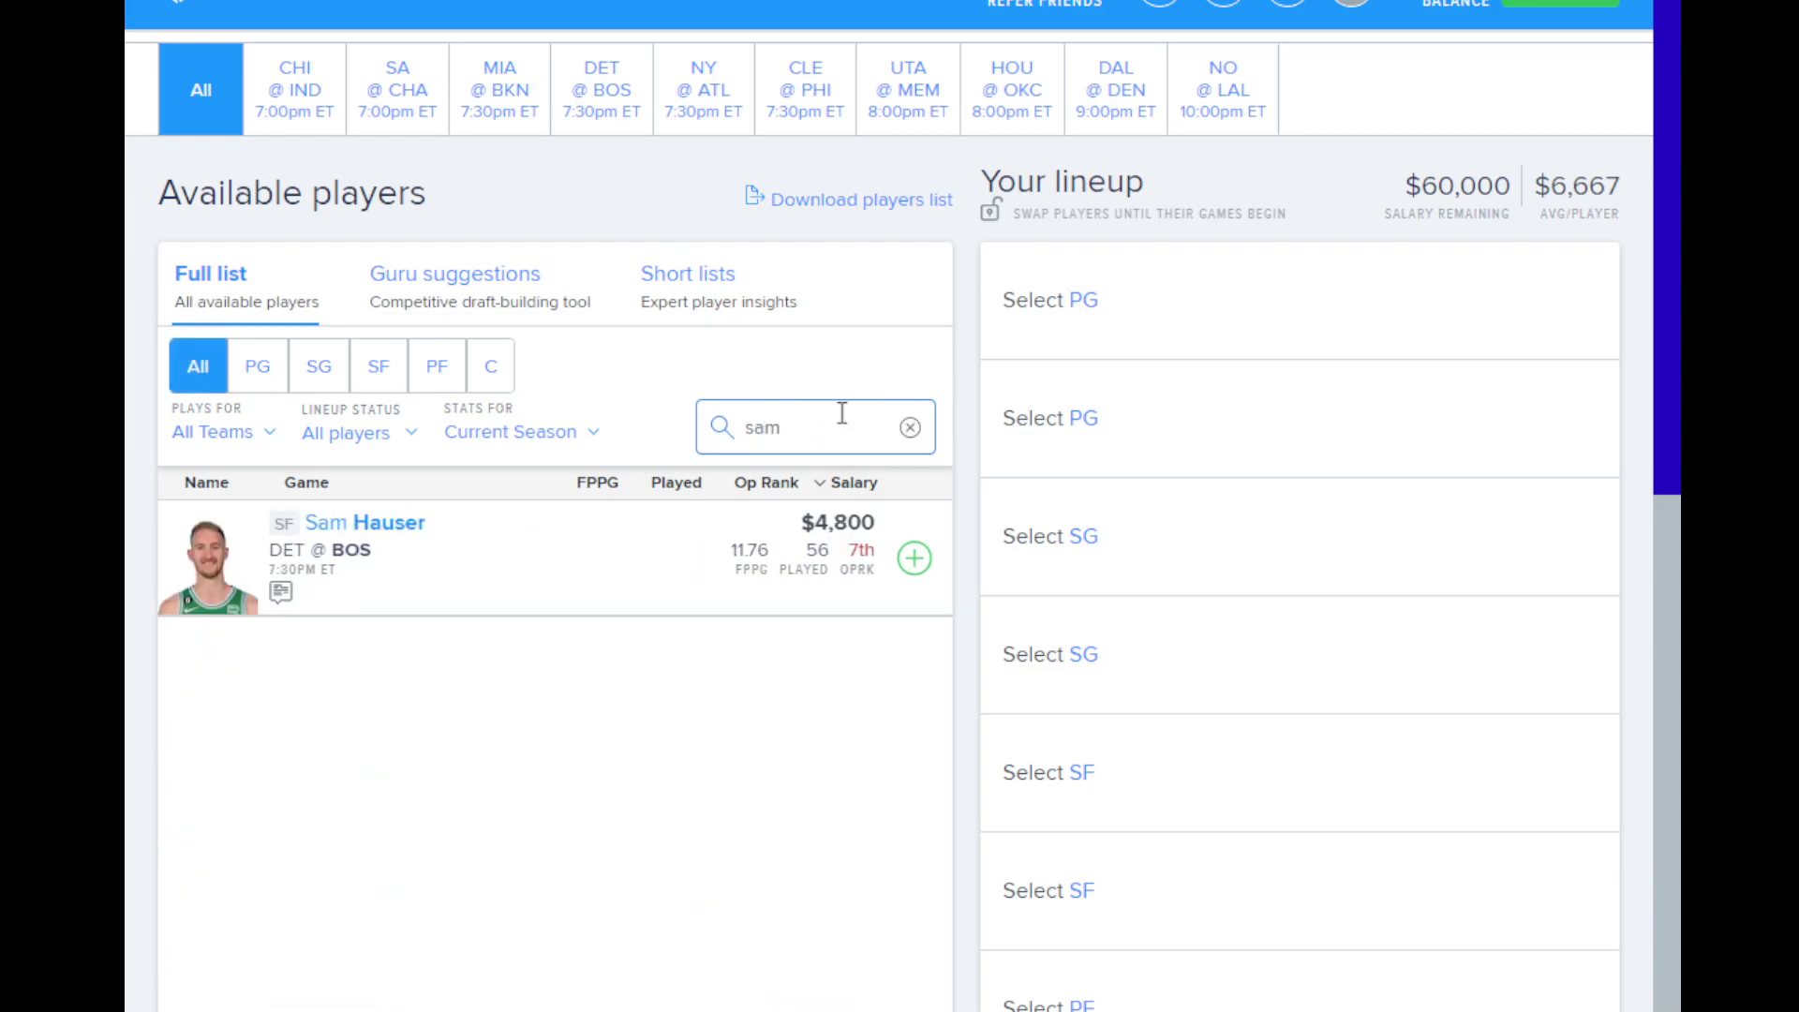
click(366, 521)
click(324, 278)
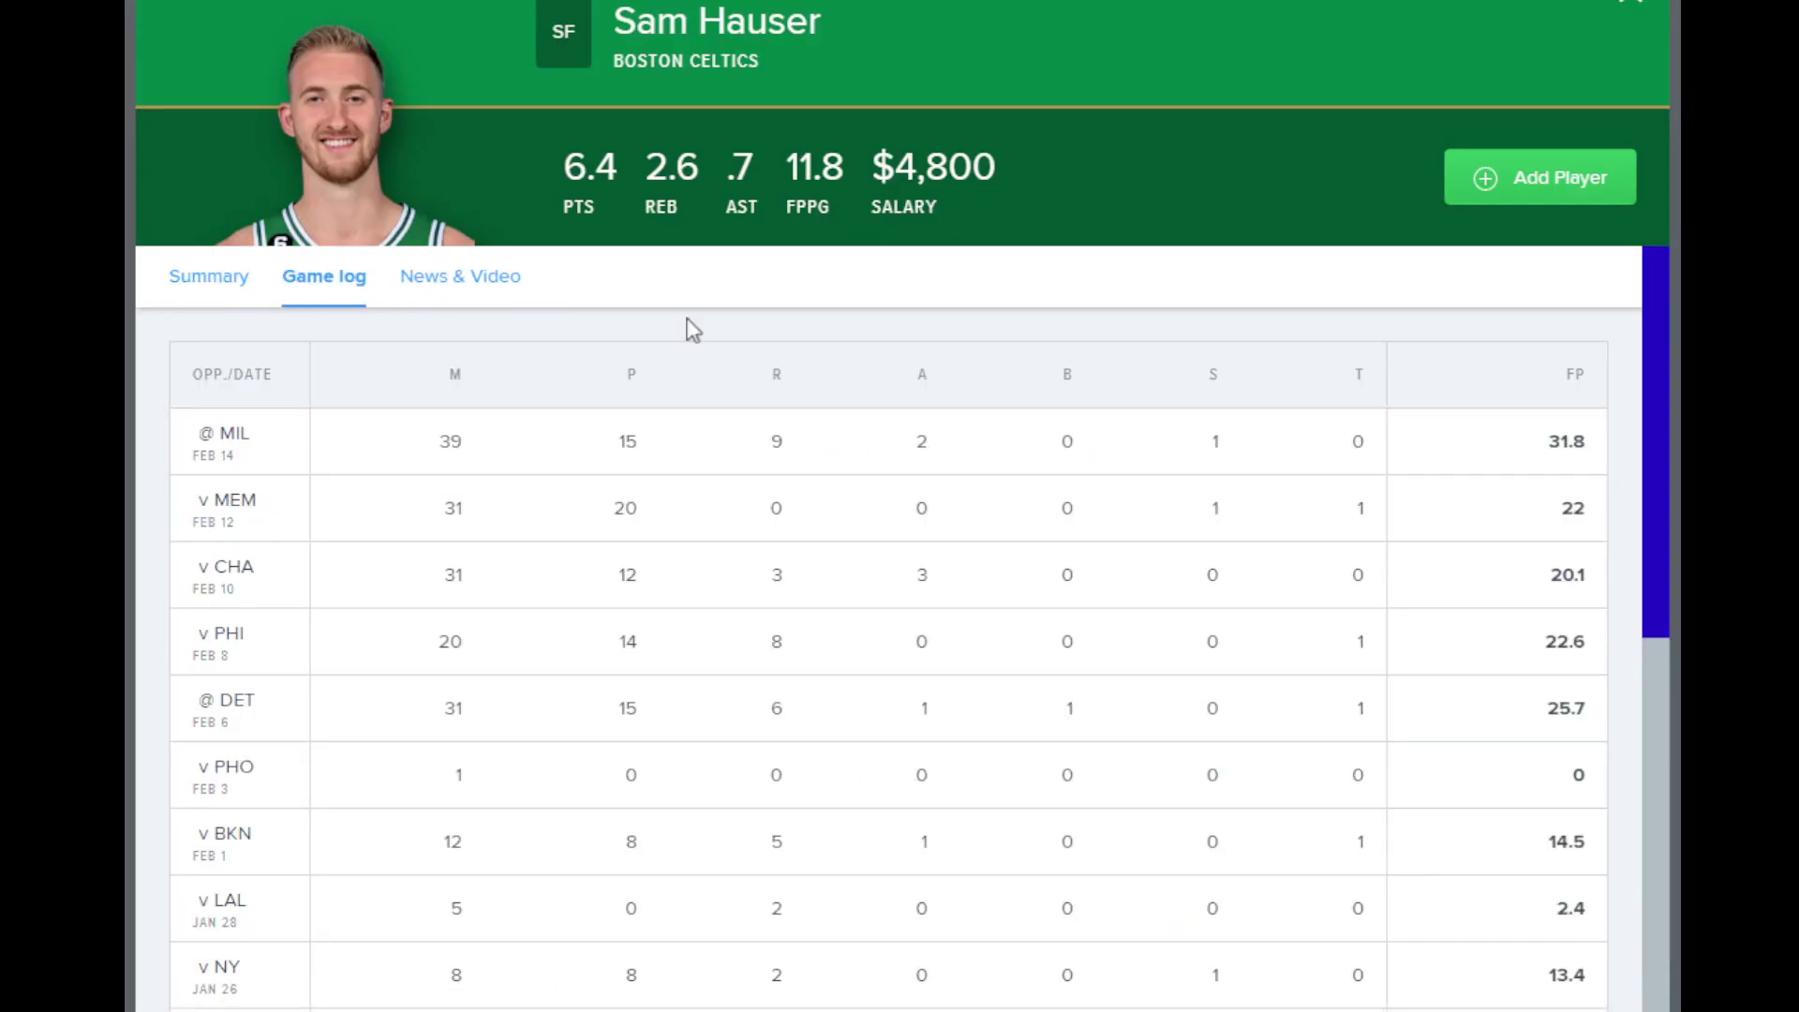
click(1644, 11)
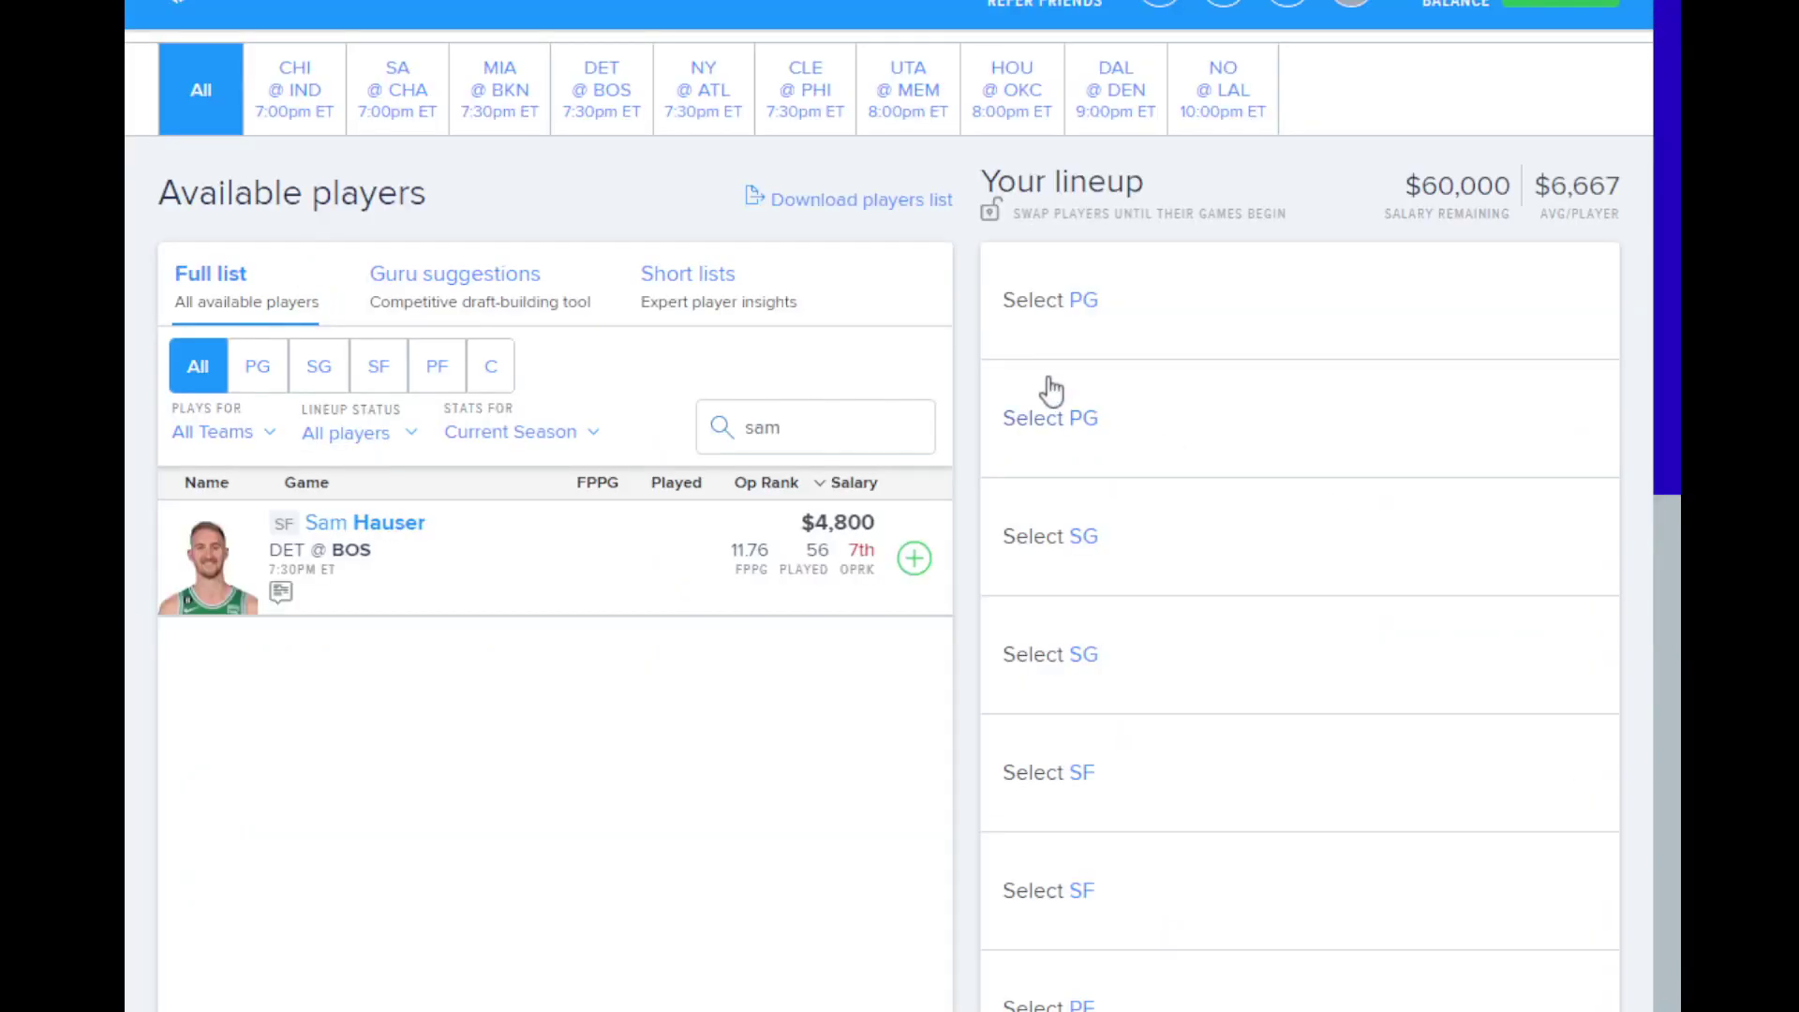
click(820, 417)
Step: Clear the 'sam' text from FanDuel's player search to show the full pool
key(BackSpace)
key(BackSpace)
key(BackSpace)
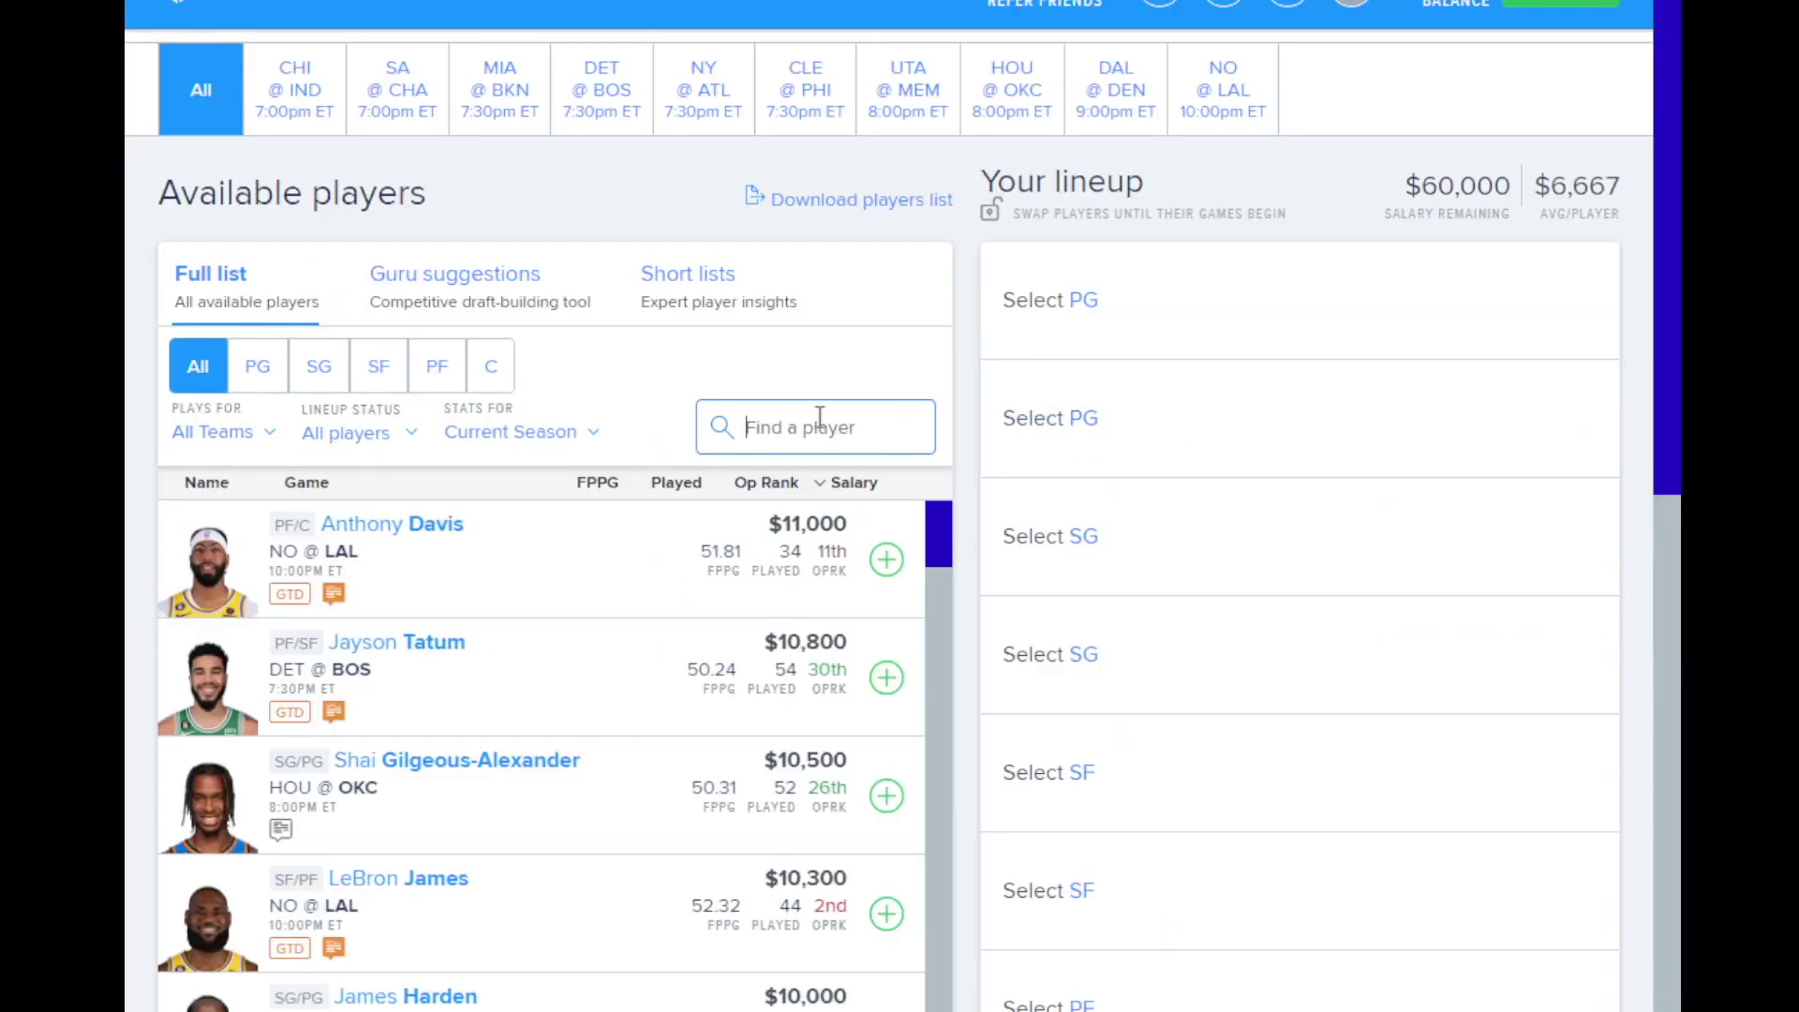